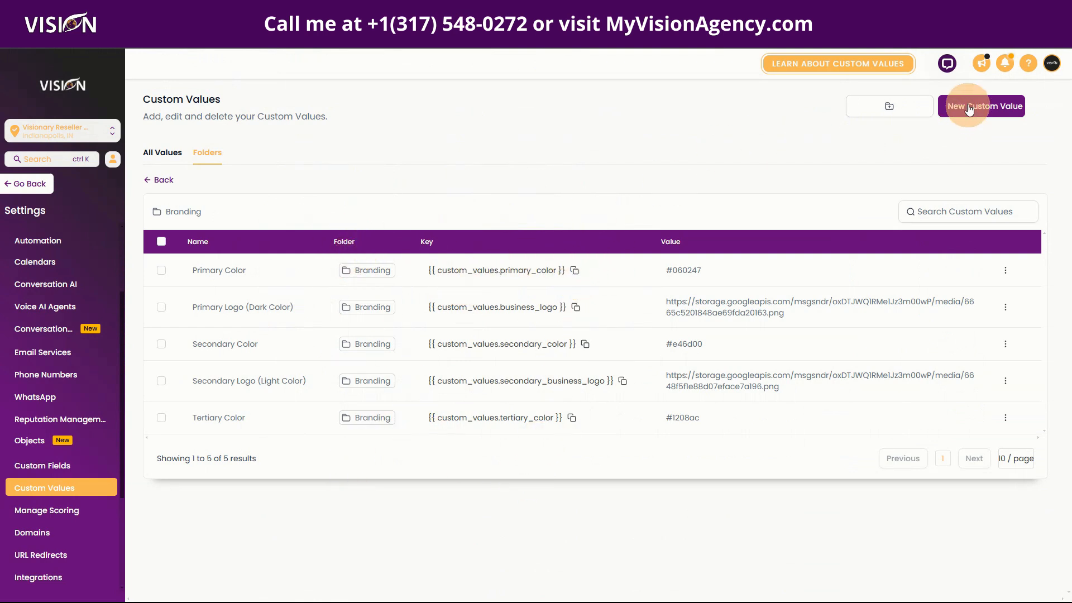
click(969, 107)
click(466, 280)
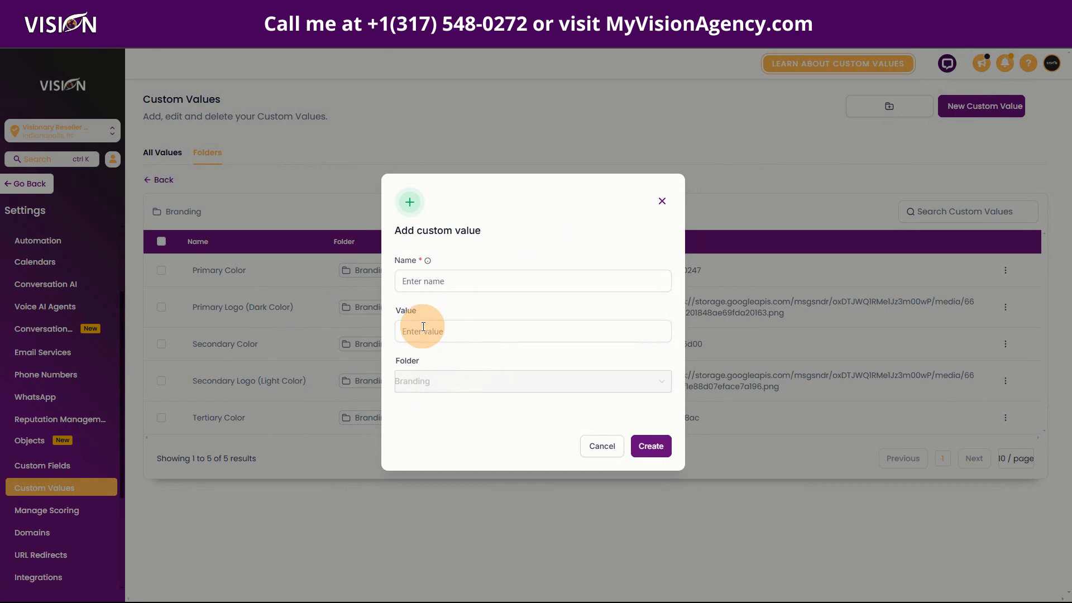
click(662, 202)
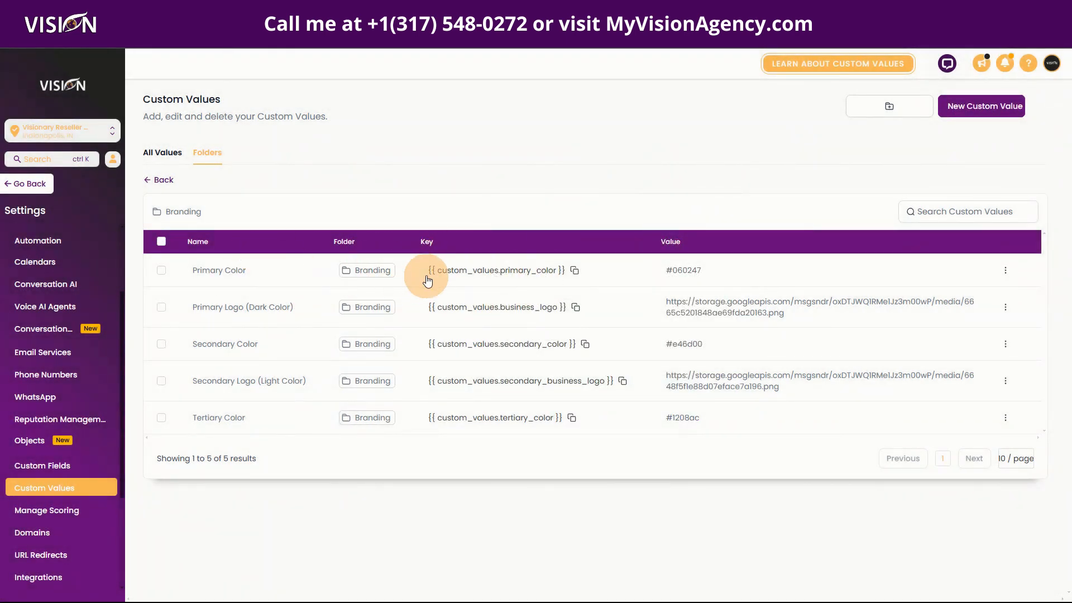
- Copy the Primary Color custom value's key in the Branding folder and highlight its hex value
drag(427, 278, 559, 280)
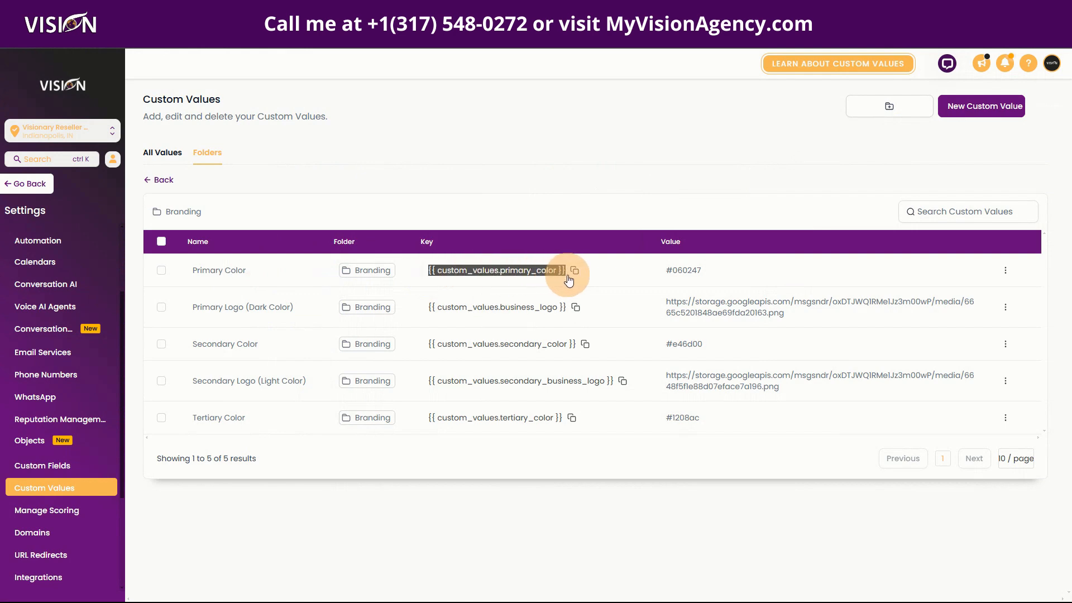
click(568, 275)
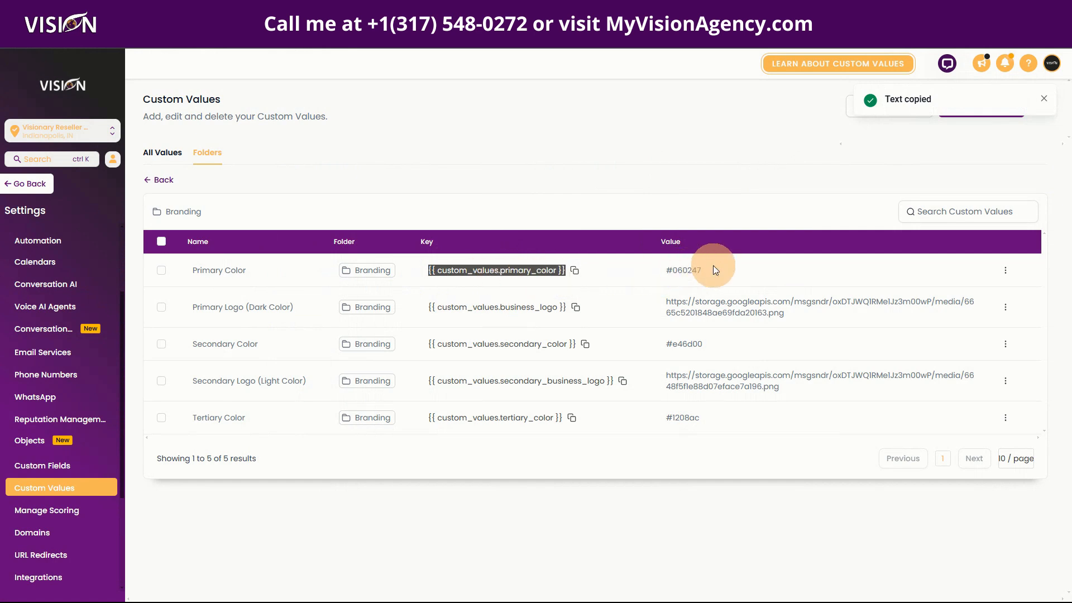
drag(673, 273, 639, 273)
drag(714, 268, 655, 268)
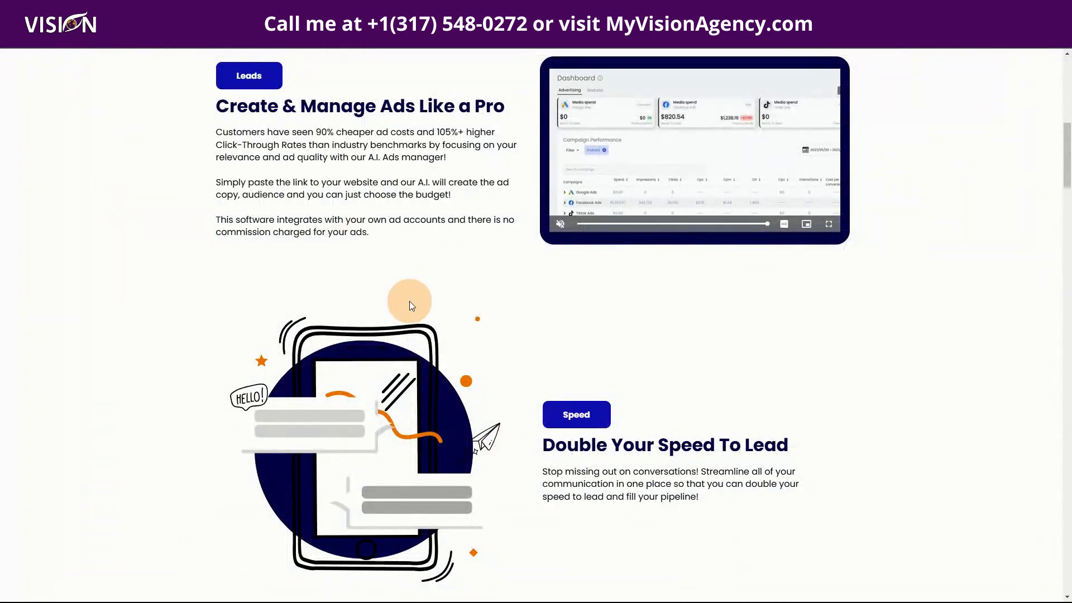
- Examine the branding colors on the Visionary Reseller System website, from the hero section down through the features, integrations and testimonial
scroll(410, 301, up, 10)
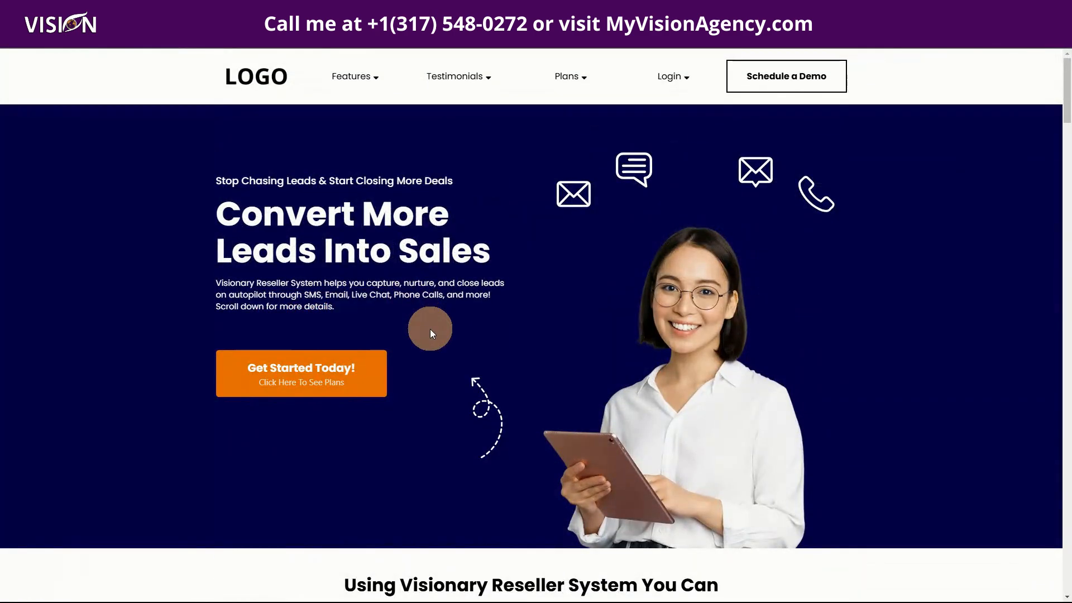
scroll(435, 393, down, 4)
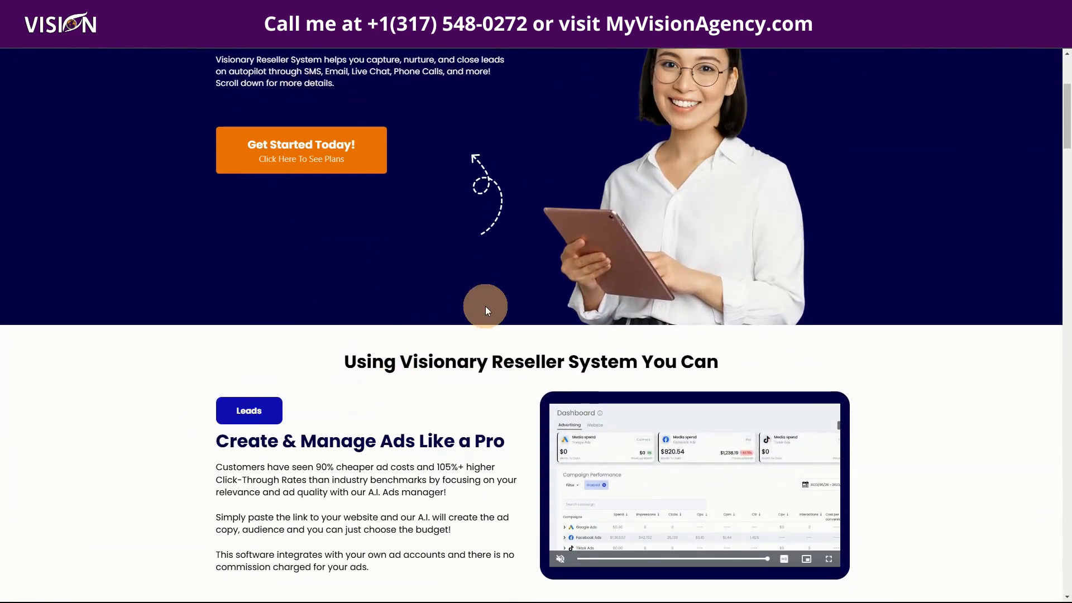
scroll(478, 417, down, 15)
scroll(478, 474, down, 10)
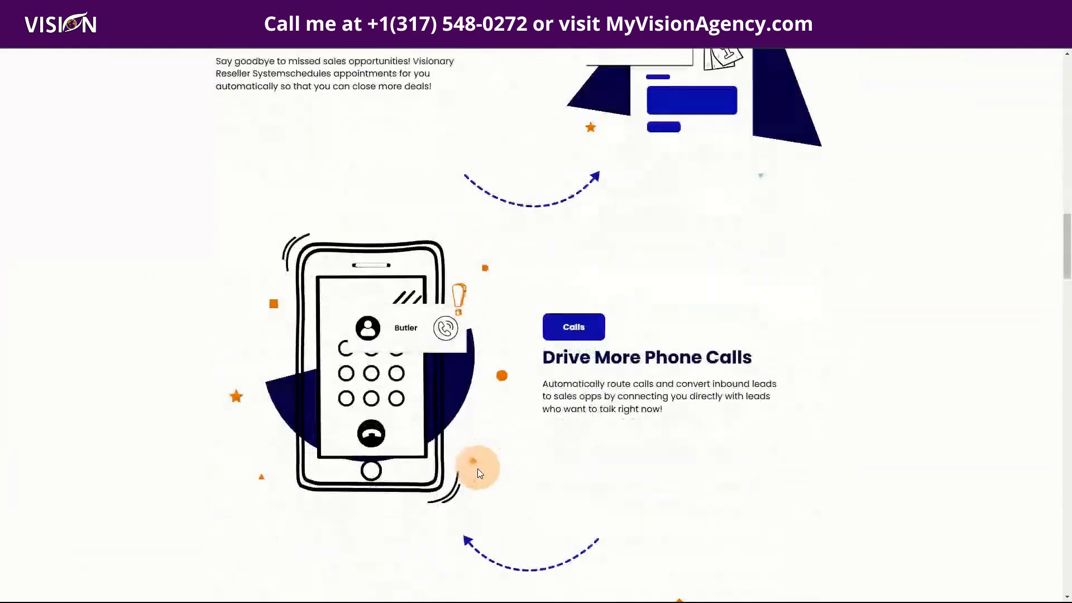
scroll(484, 481, down, 12)
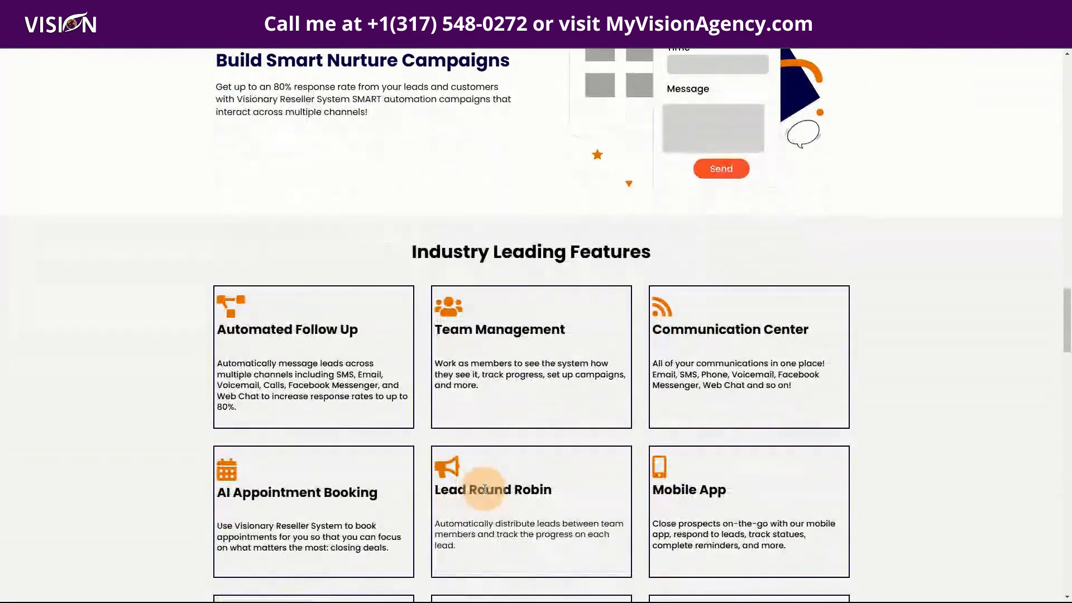
scroll(484, 490, down, 12)
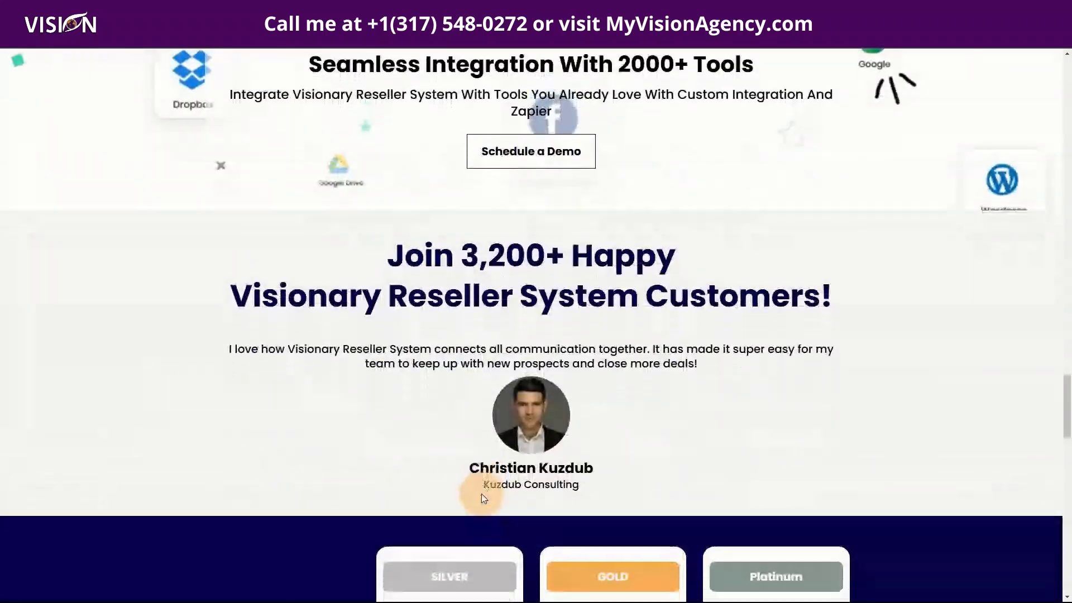
scroll(472, 501, down, 10)
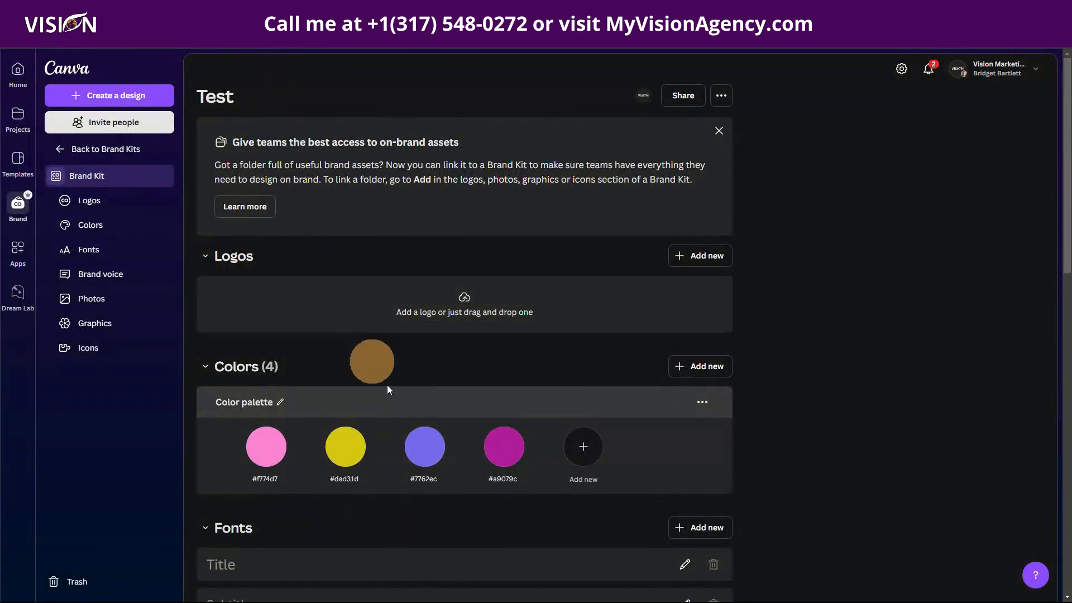
- Copy the magenta hex code from the Canva brand kit palette and update the Primary Color custom value to #a9079c
click(493, 455)
click(593, 377)
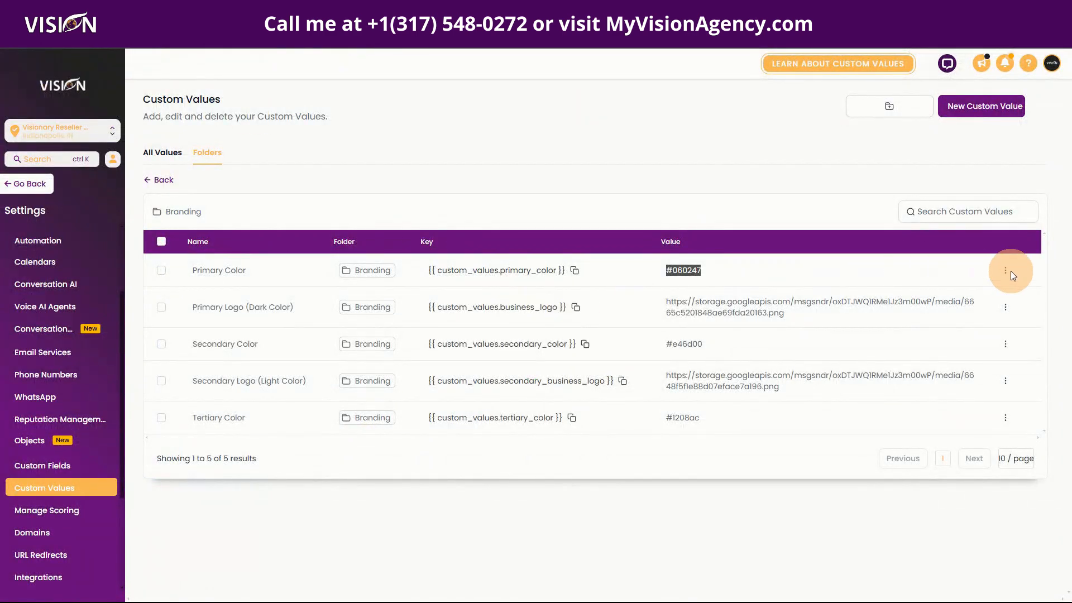
click(1008, 273)
click(986, 233)
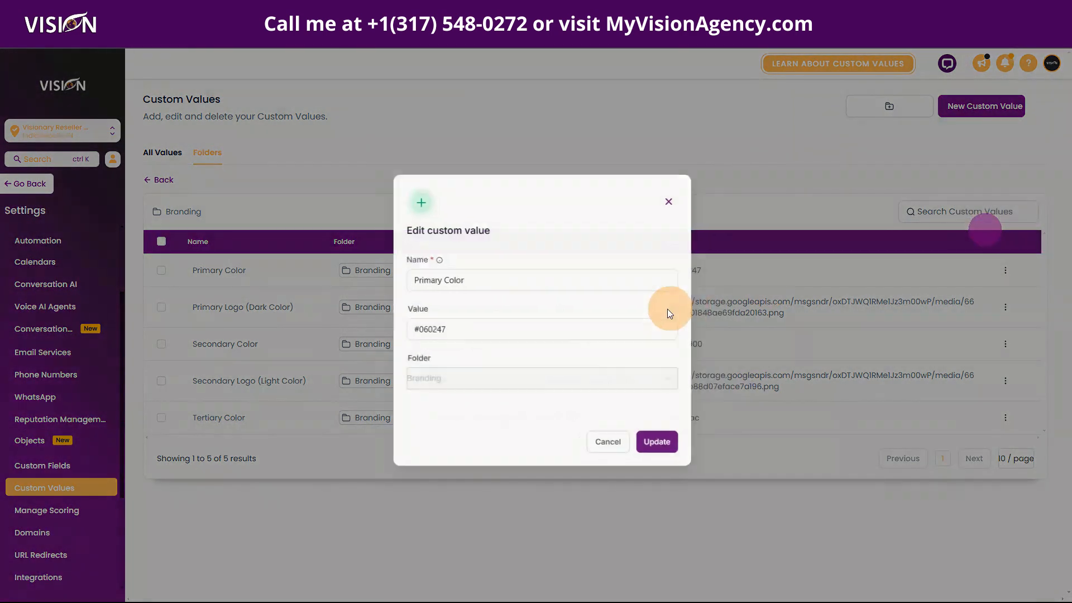
drag(439, 331, 380, 330)
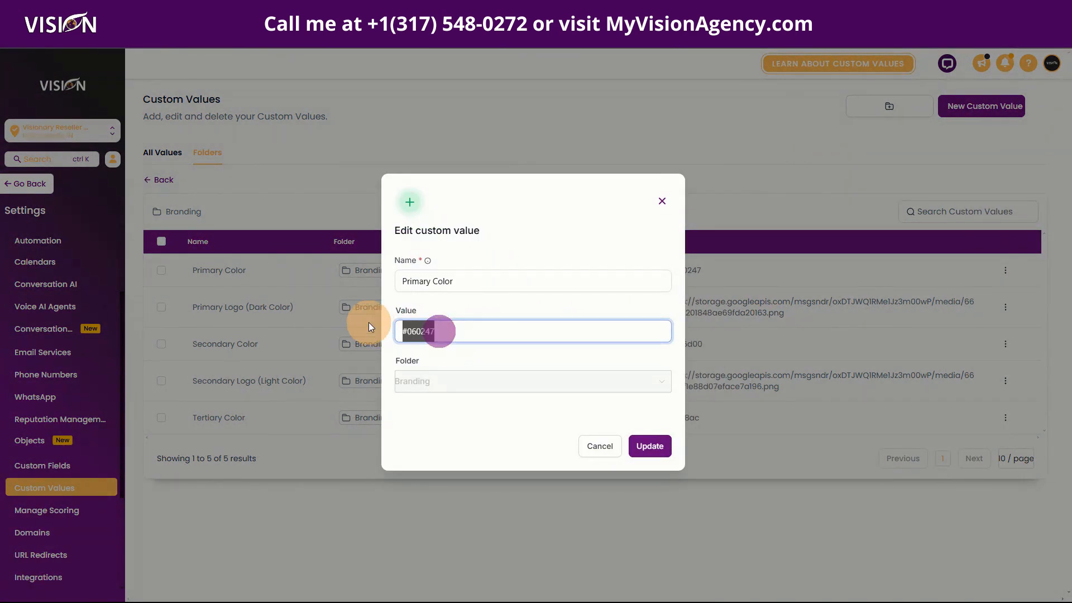
key(ctrl+v)
click(639, 446)
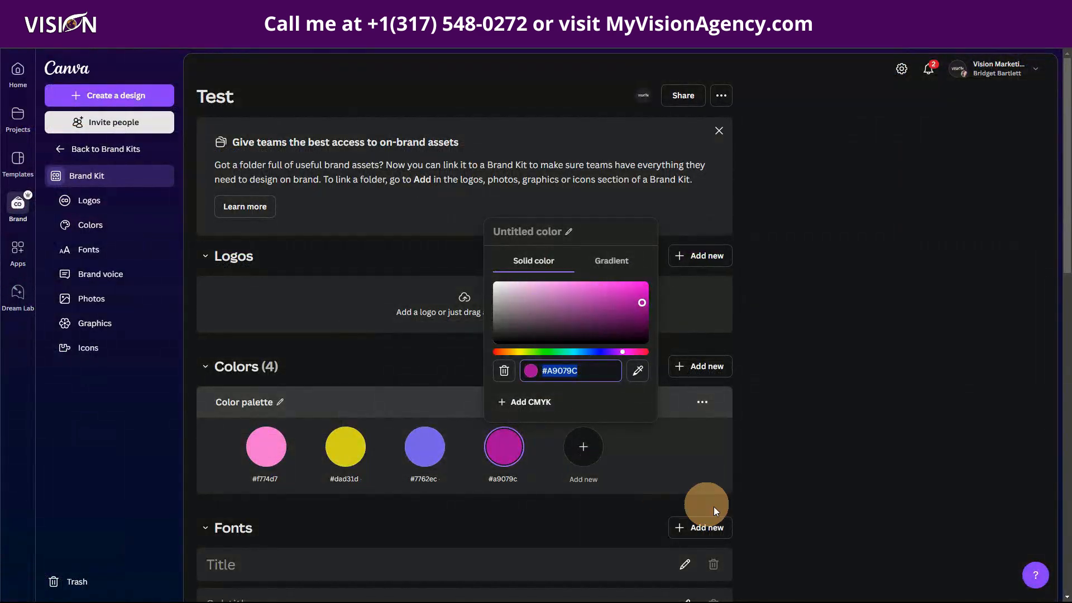
- Copy the yellow hex code from the Canva palette and update the Secondary Color custom value to #dad31d
click(846, 494)
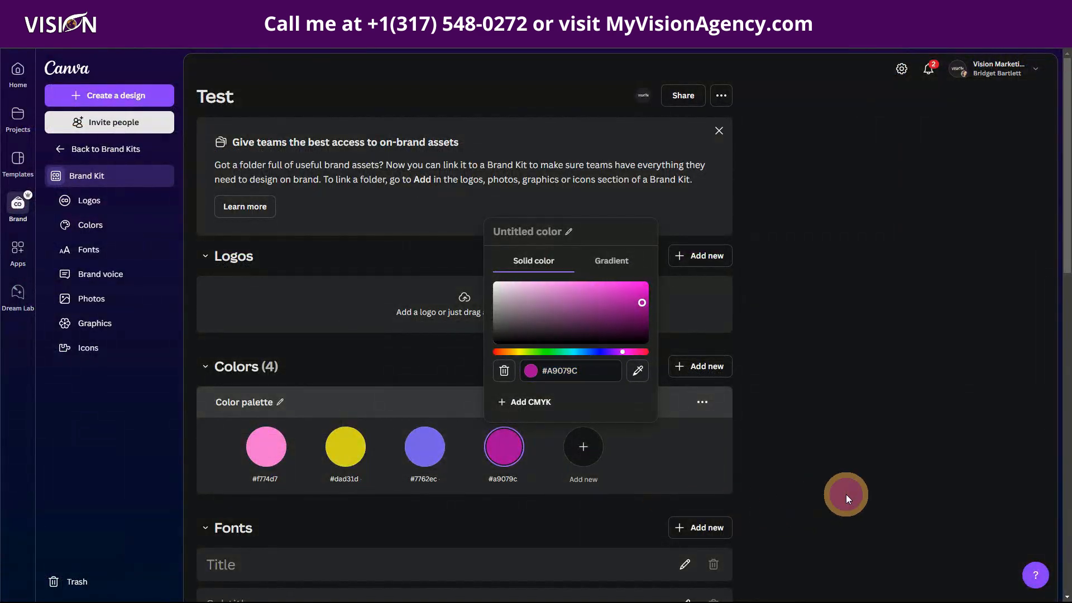
click(344, 449)
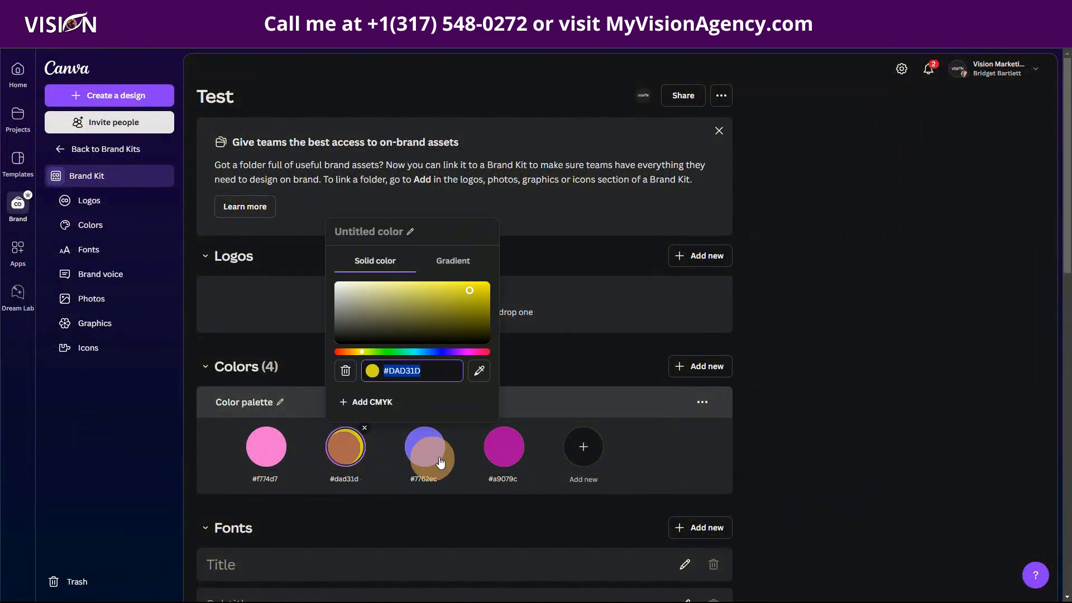
click(444, 368)
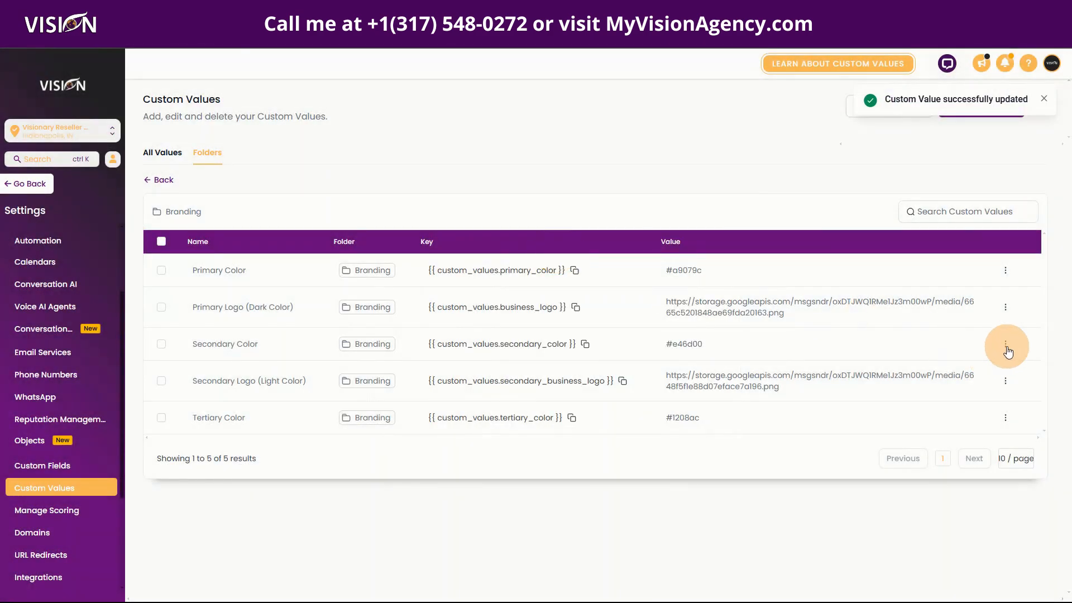
click(1005, 345)
click(996, 305)
click(457, 333)
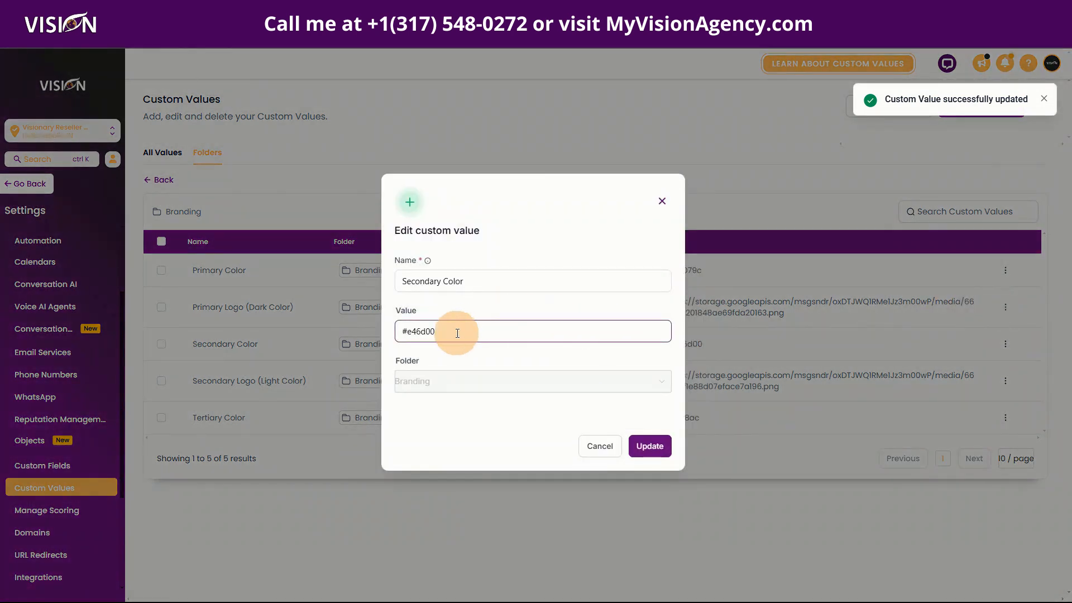
triple_click(457, 333)
key(ctrl+v)
click(638, 452)
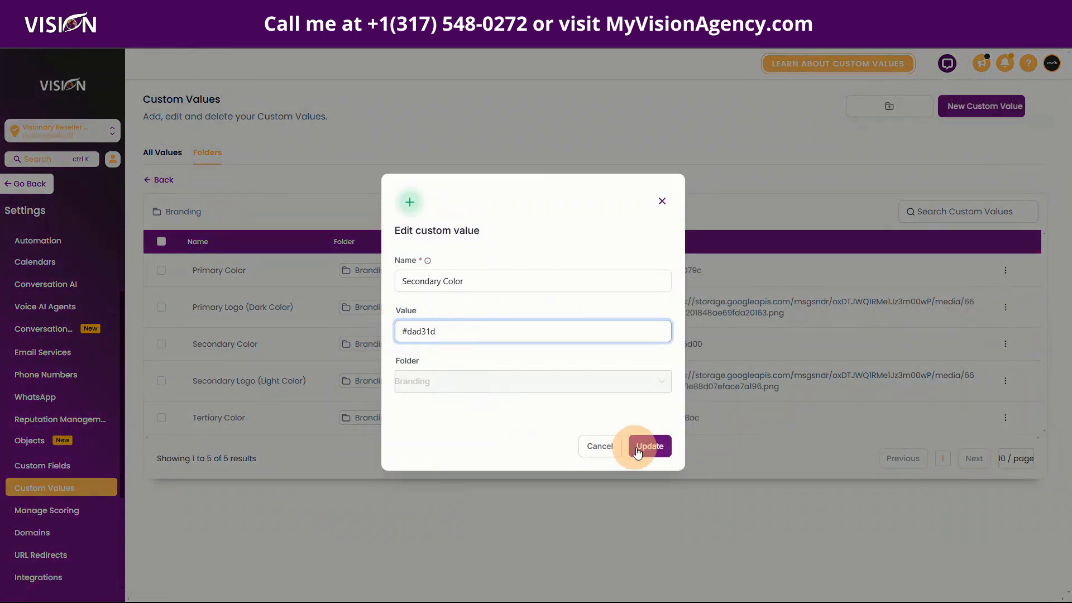
click(648, 448)
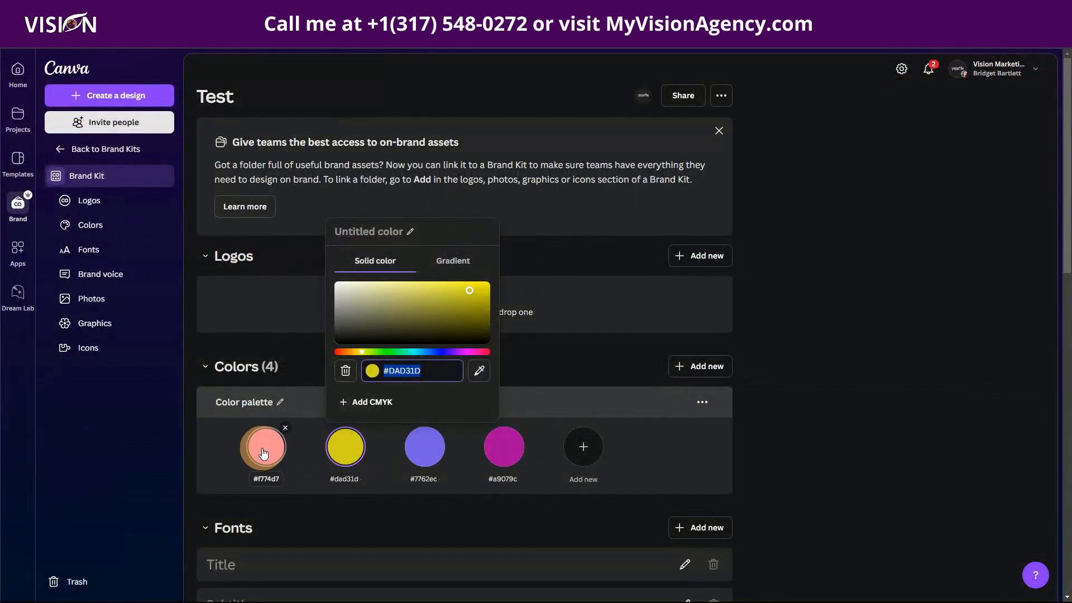
- Copy the pink hex code from the Canva palette and update the Tertiary Color custom value to #f774d7
click(264, 453)
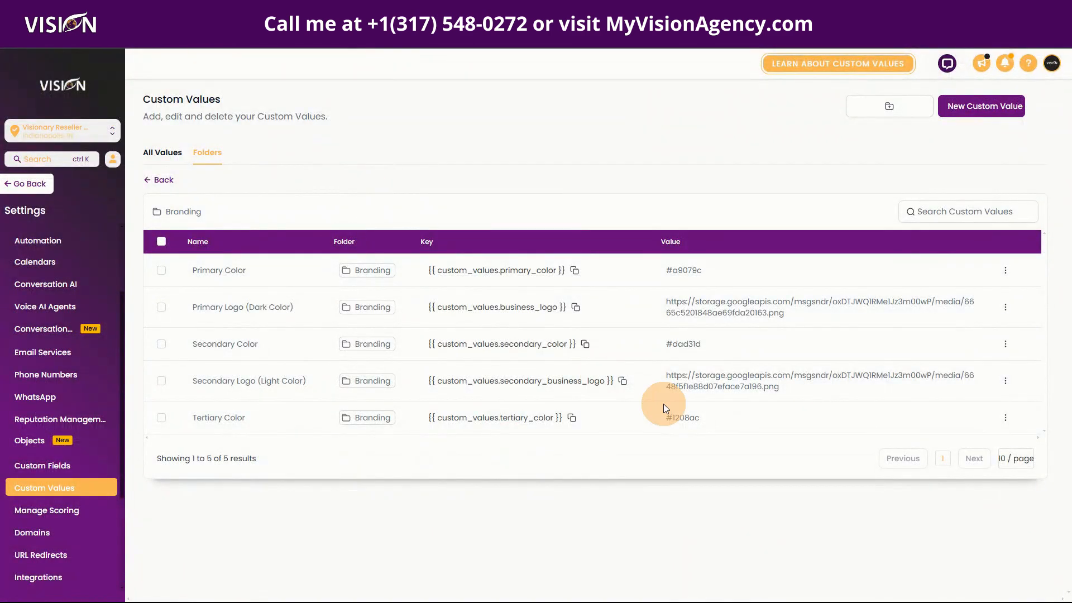
click(1005, 419)
click(995, 376)
click(487, 335)
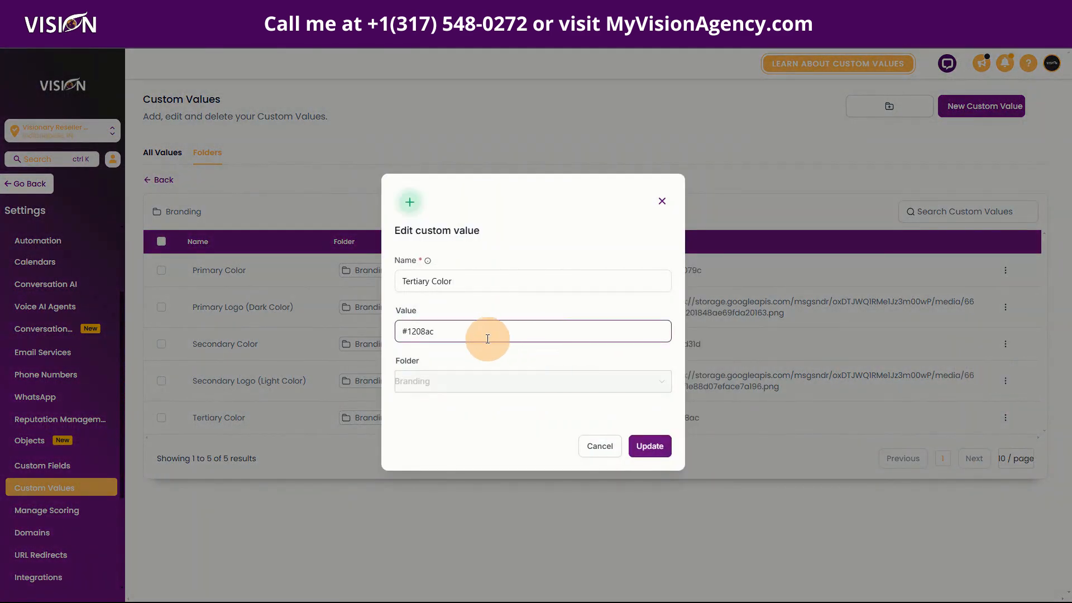
drag(477, 335, 374, 329)
key(ctrl+v)
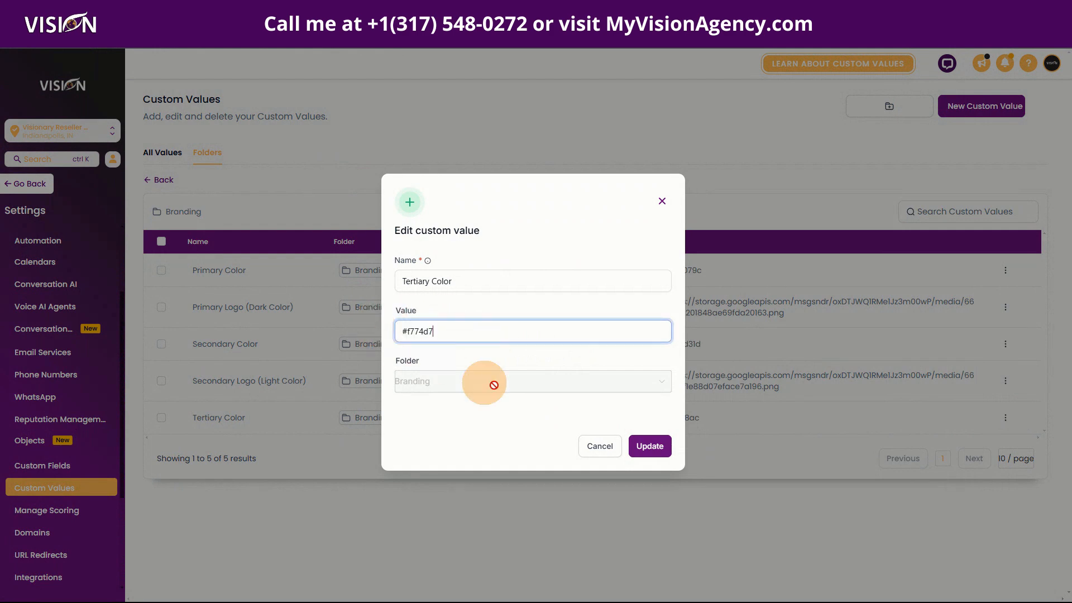
click(648, 446)
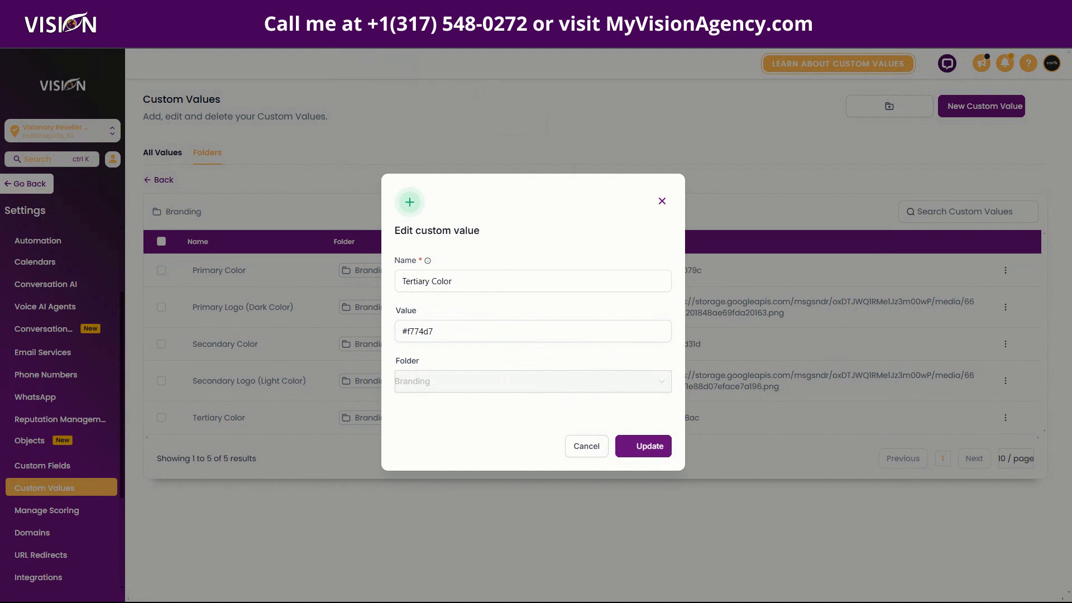
click(645, 440)
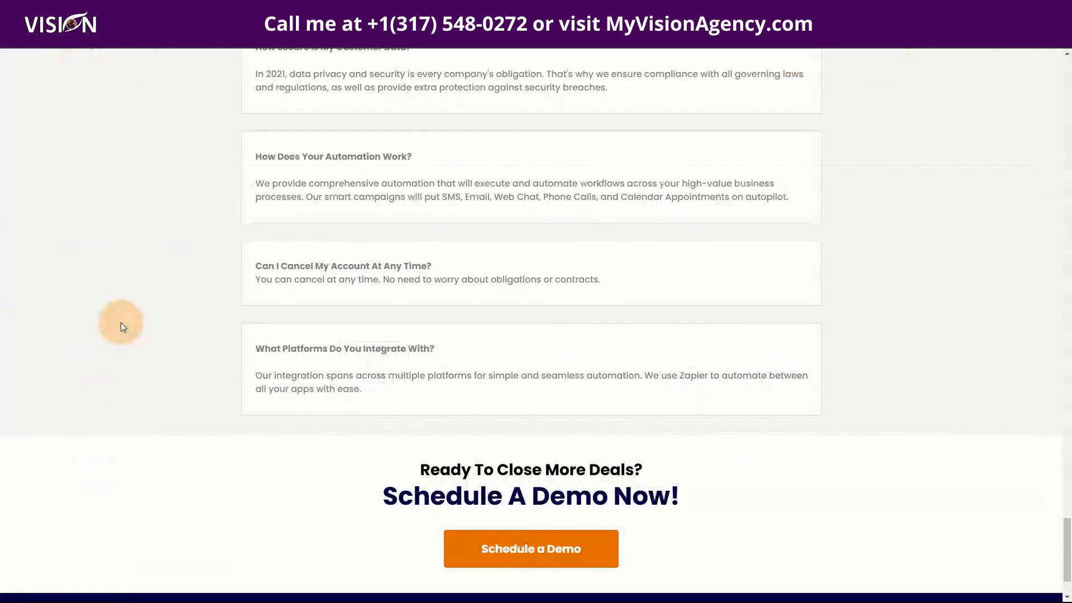
- Return to the website and examine the branding colors across its hero, Leads, Speed, Calendar, Calls, Smart and Industry Leading Features sections
scroll(120, 322, up, 10)
scroll(120, 323, up, 15)
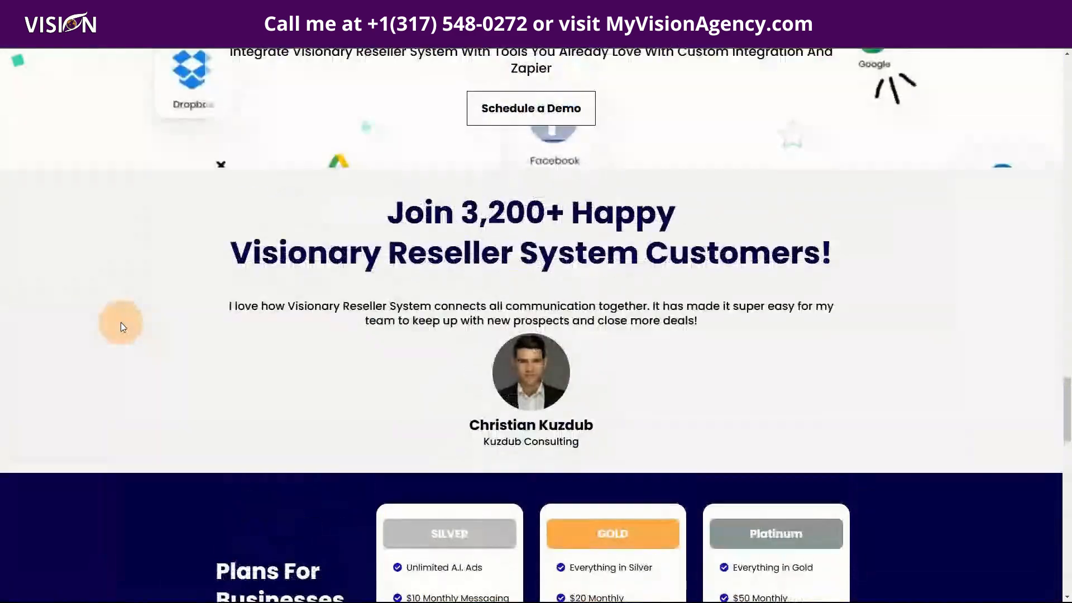
scroll(113, 153, up, 20)
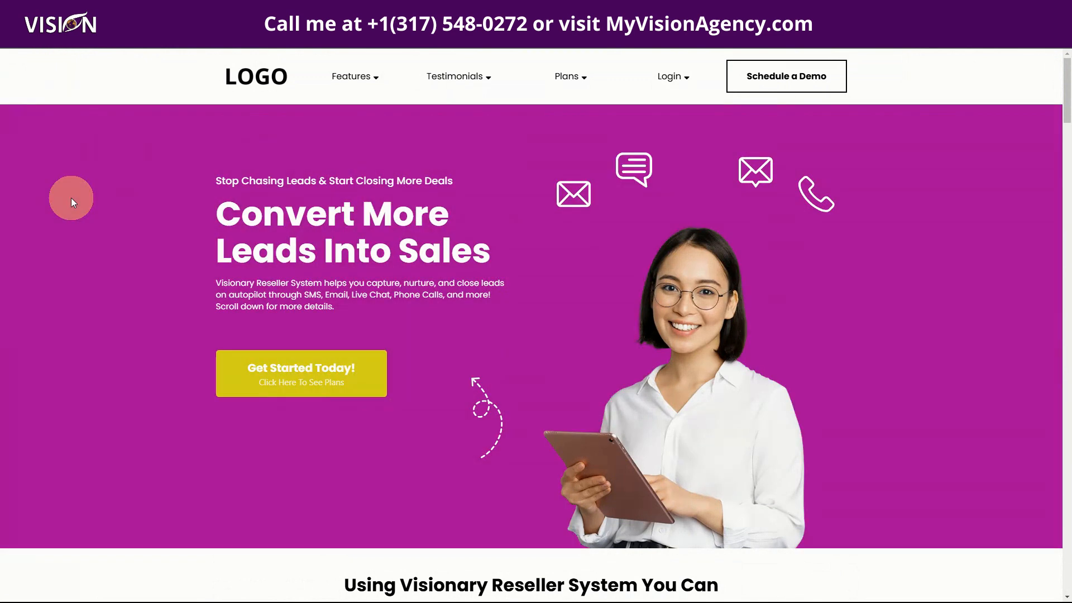
scroll(116, 293, down, 8)
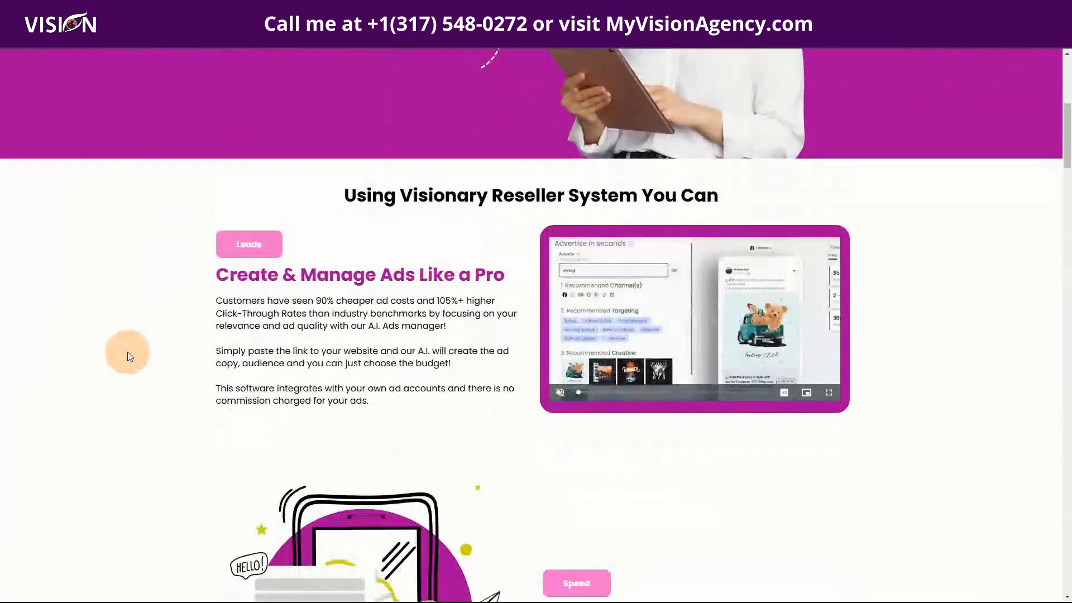
scroll(127, 357, down, 6)
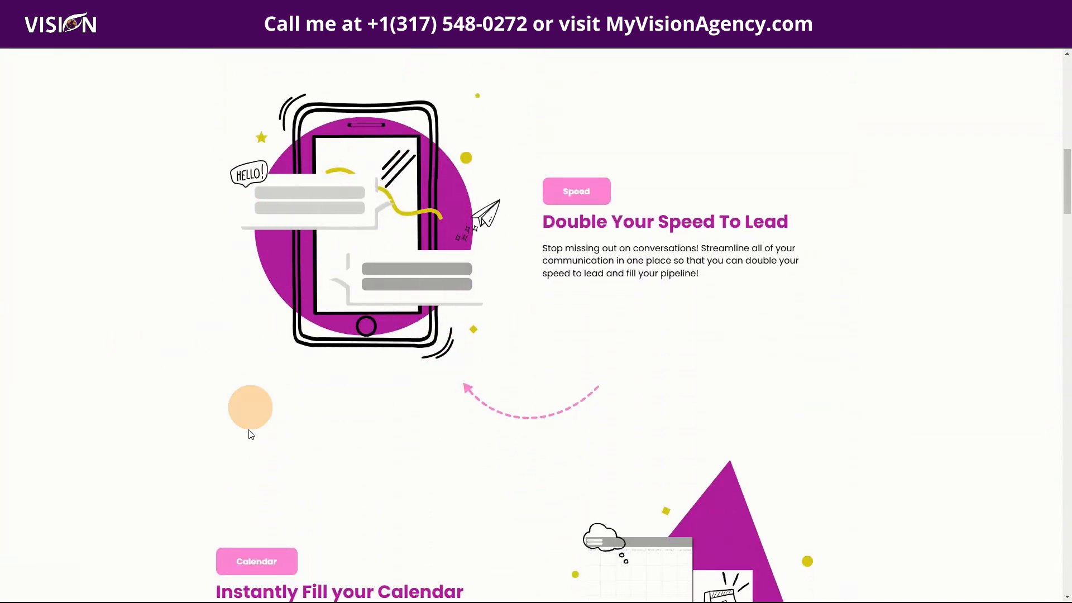
scroll(256, 445, down, 4)
scroll(321, 204, up, 4)
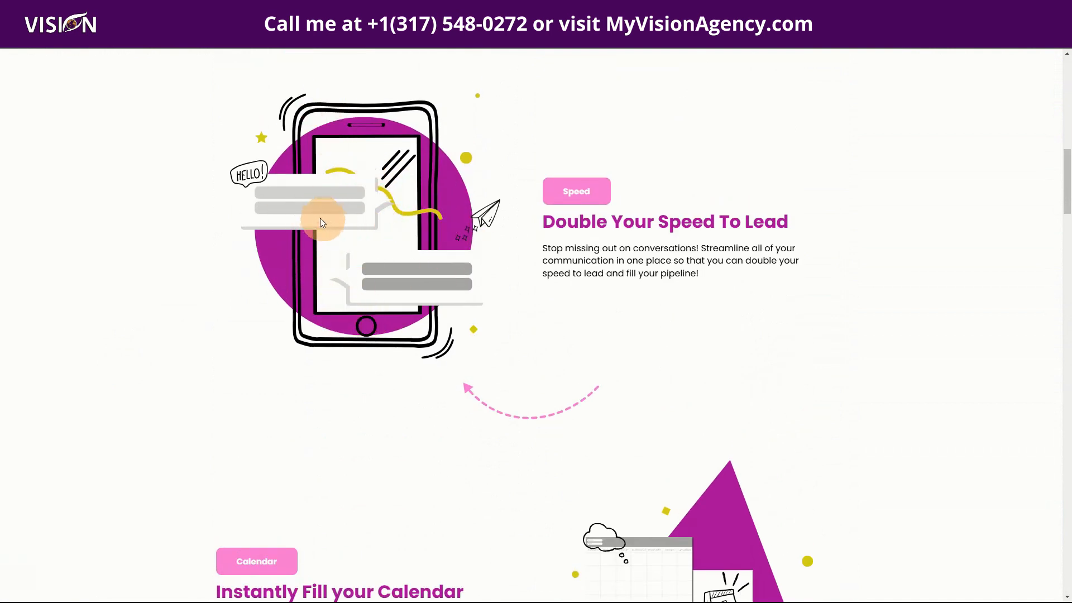
scroll(322, 236, down, 8)
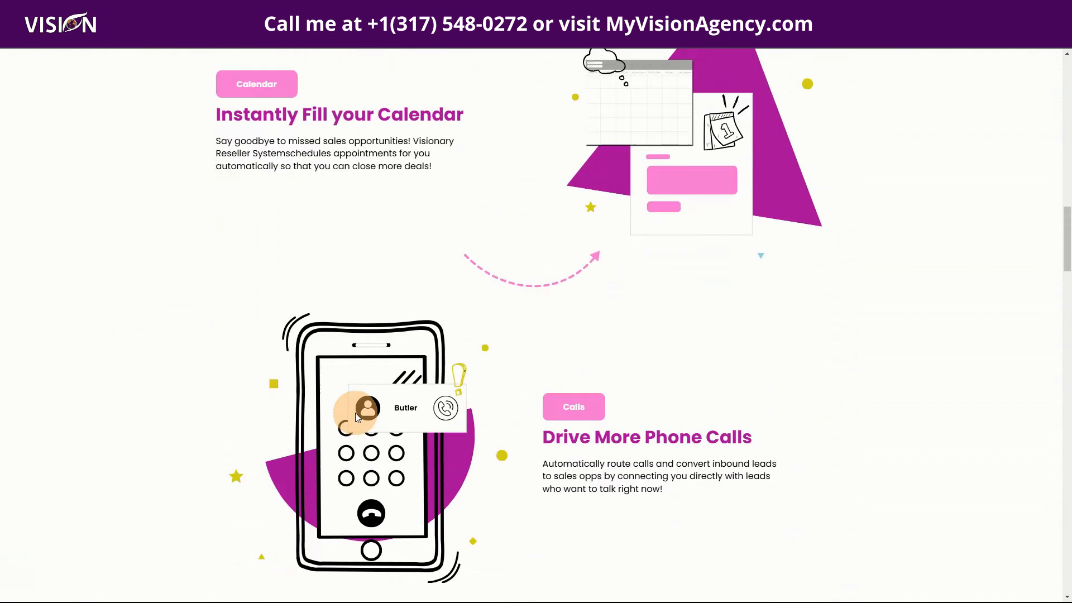
scroll(355, 413, down, 10)
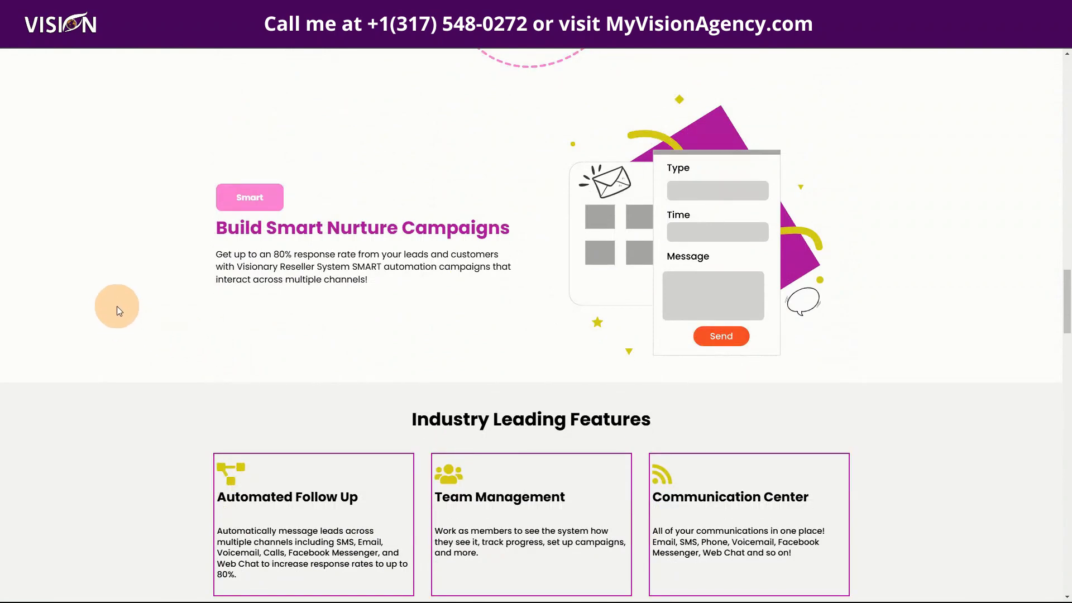
scroll(117, 307, up, 10)
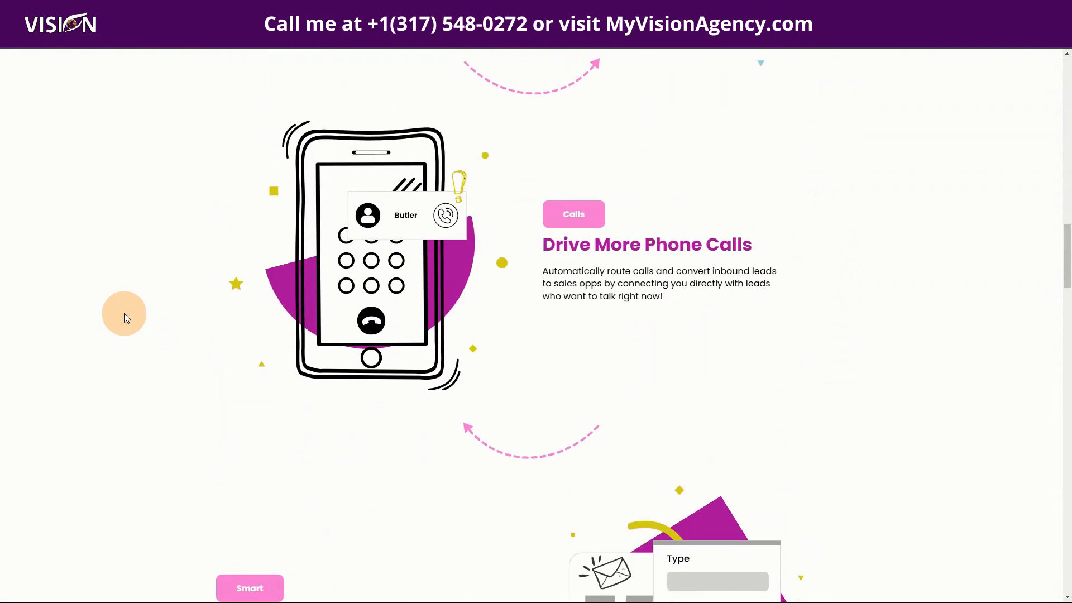
scroll(128, 336, up, 8)
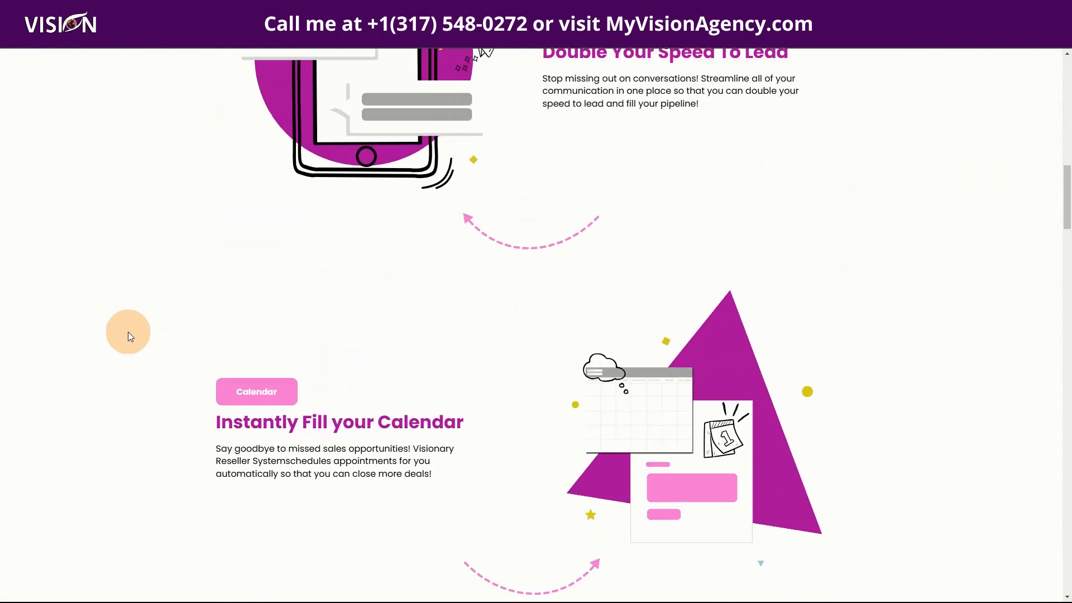
- Review the website's new branding colors once more from the hero banner down through the Leads section
scroll(128, 332, up, 4)
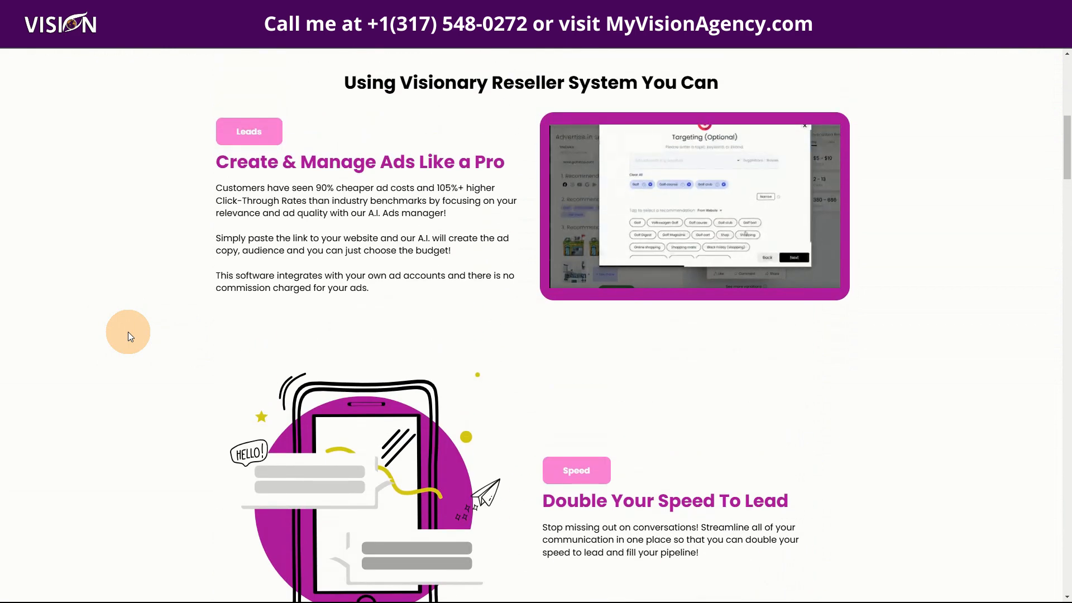
scroll(128, 331, up, 1)
scroll(128, 331, up, 7)
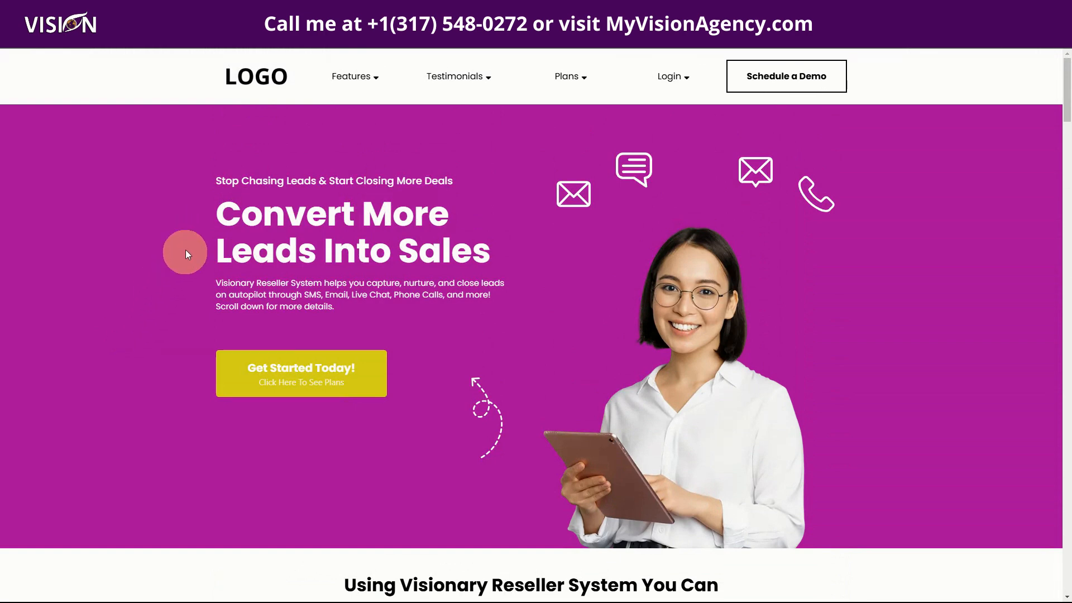
scroll(169, 279, down, 4)
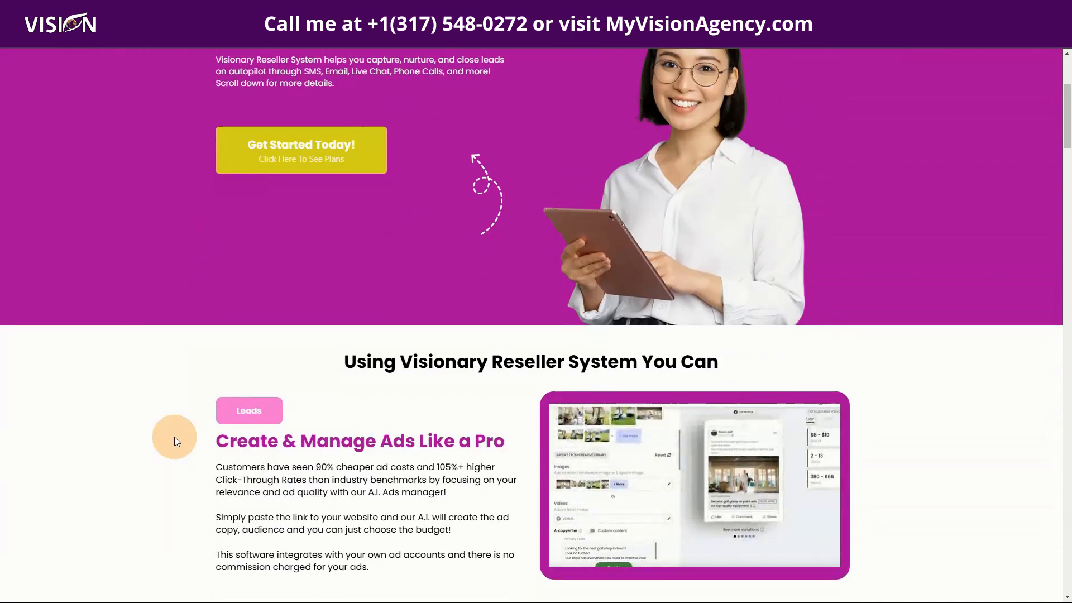
scroll(174, 436, down, 6)
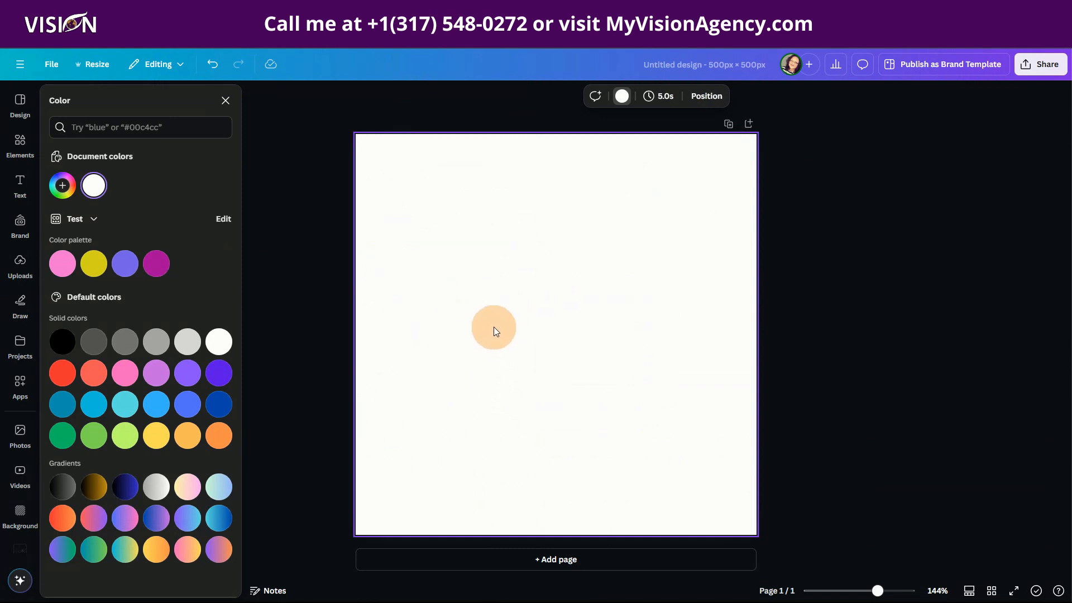
- In Canva, search the elements for "shape", limit them to graphics, and add the sage green organic blob to the blank design
click(20, 146)
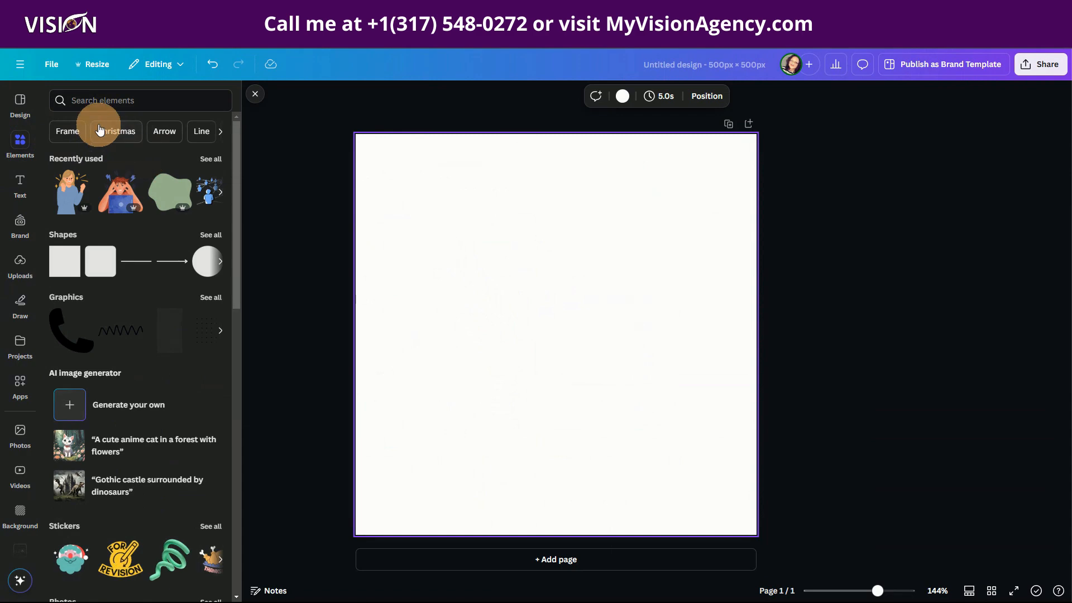
click(130, 106)
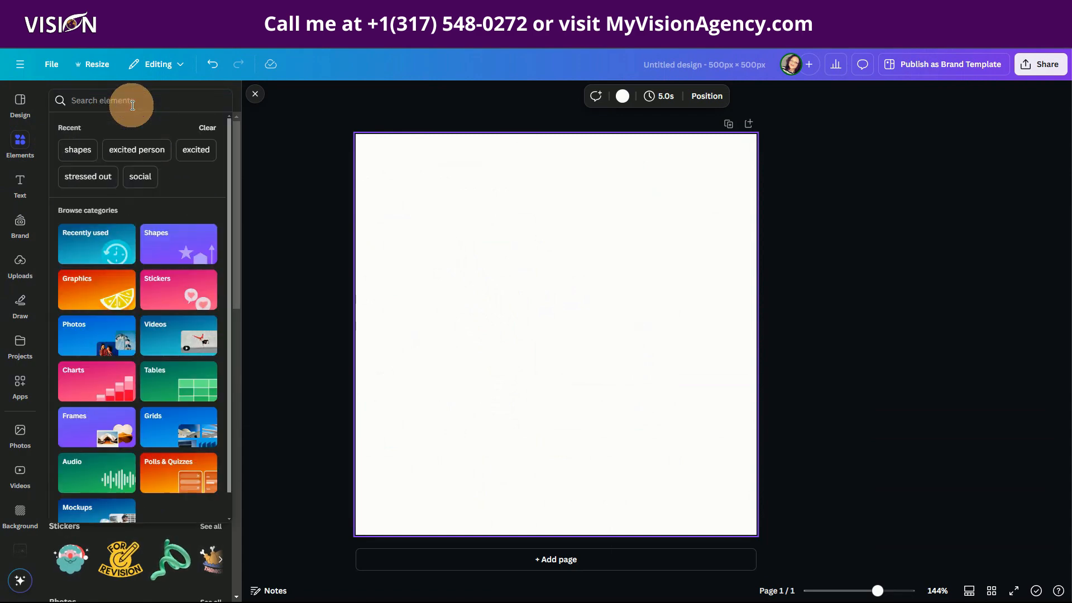
text(shape)
key(Return)
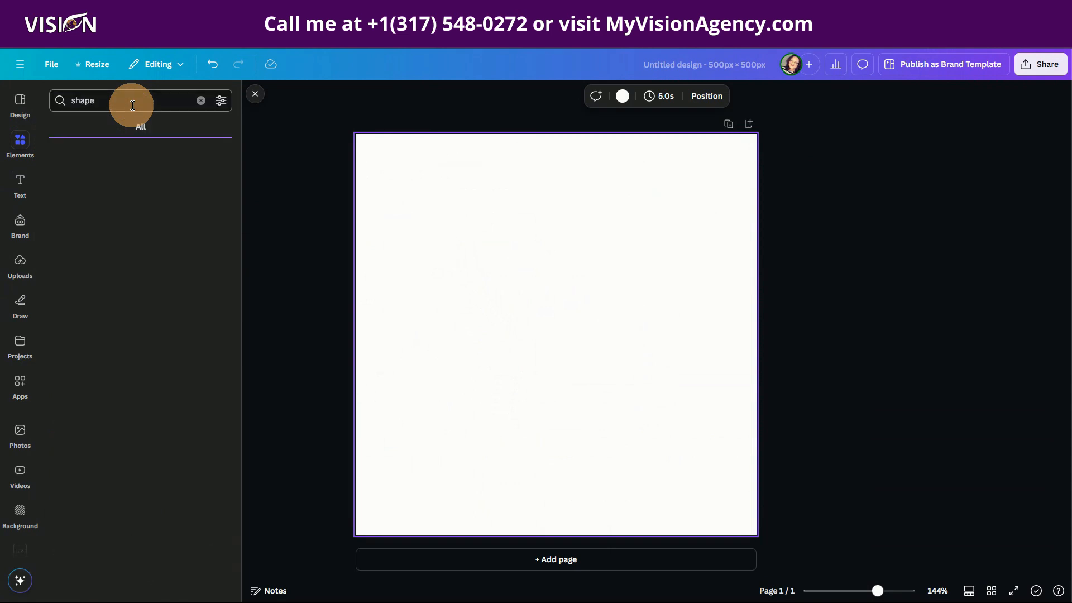
click(126, 125)
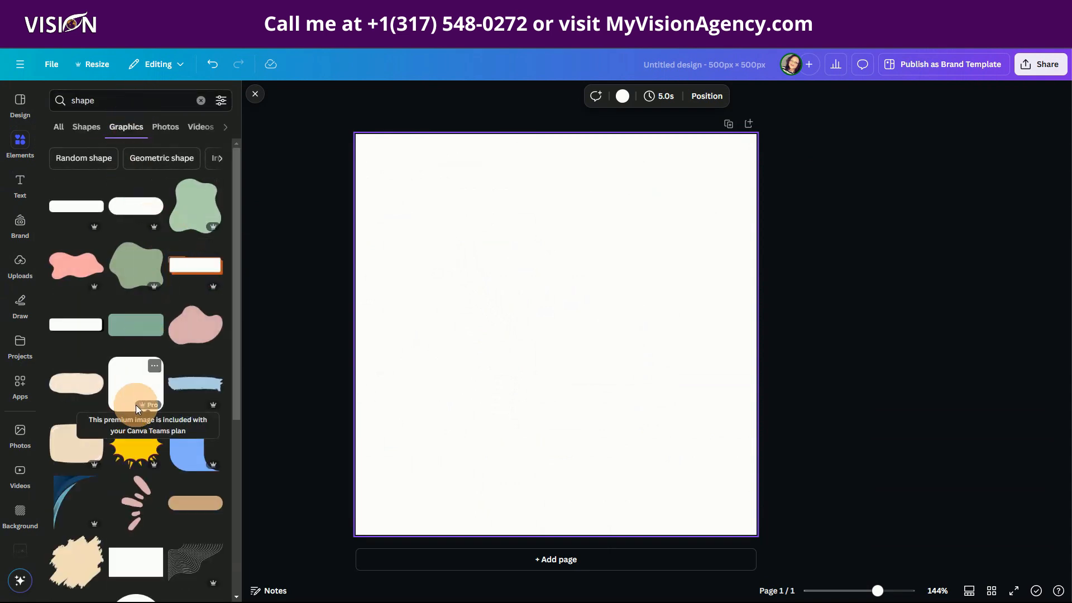
scroll(135, 404, down, 3)
scroll(136, 459, down, 8)
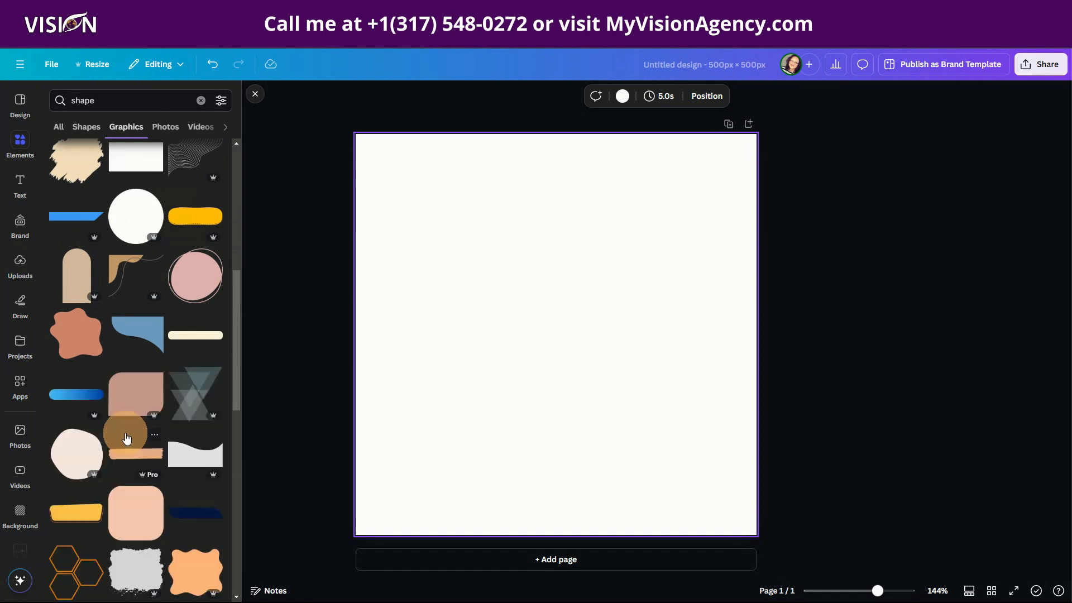
scroll(125, 447, down, 5)
scroll(126, 453, down, 5)
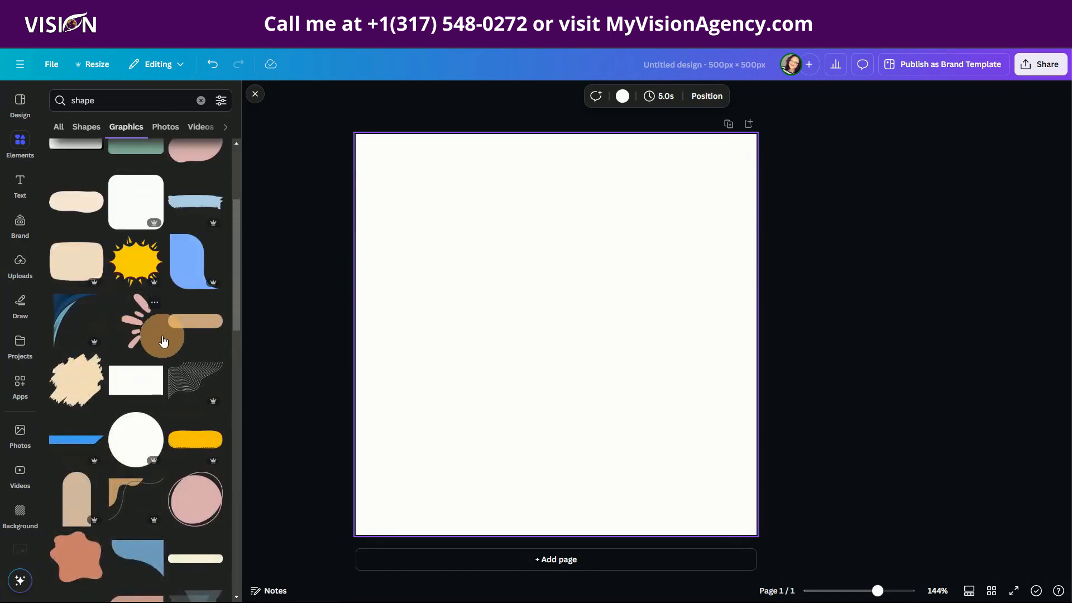
scroll(155, 325, up, 3)
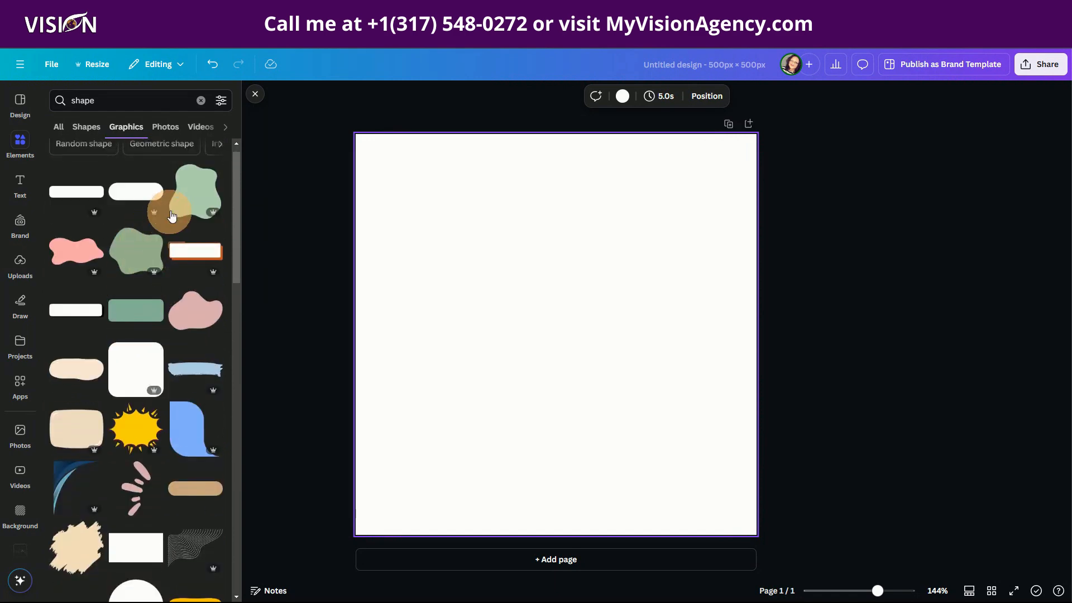
click(135, 254)
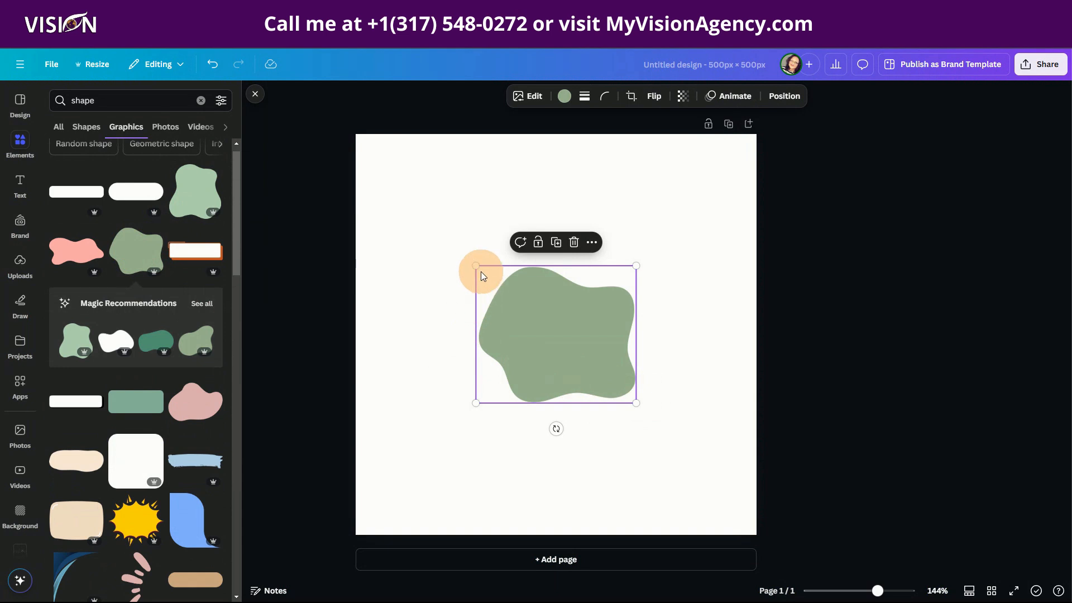
- Enlarge and center the green blob on the page, and place a duplicate of it offset slightly up and to the right
drag(473, 267, 374, 178)
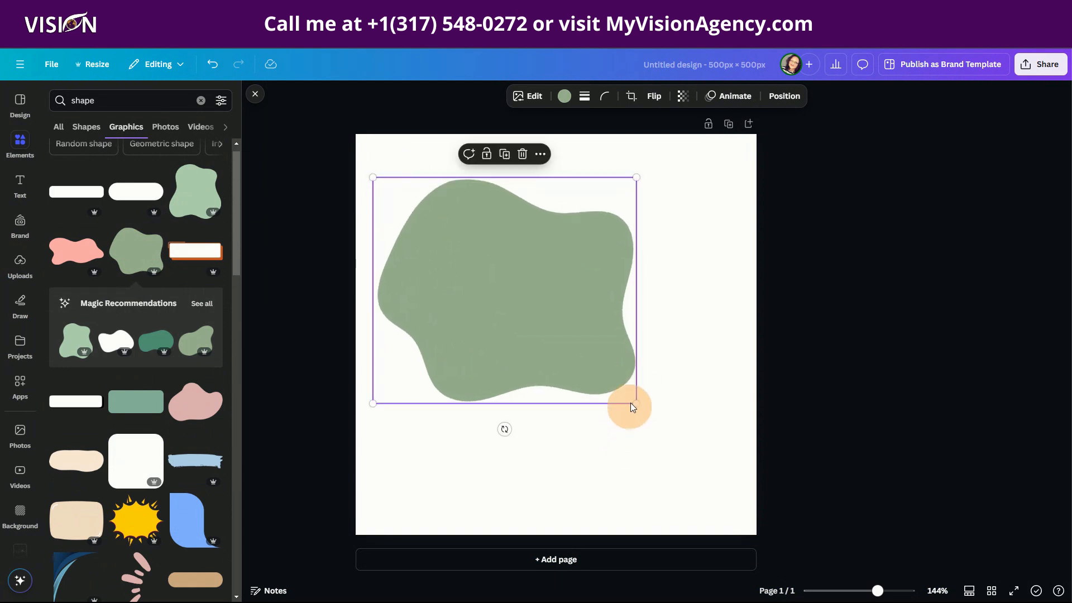
drag(636, 405, 706, 492)
drag(546, 305, 556, 315)
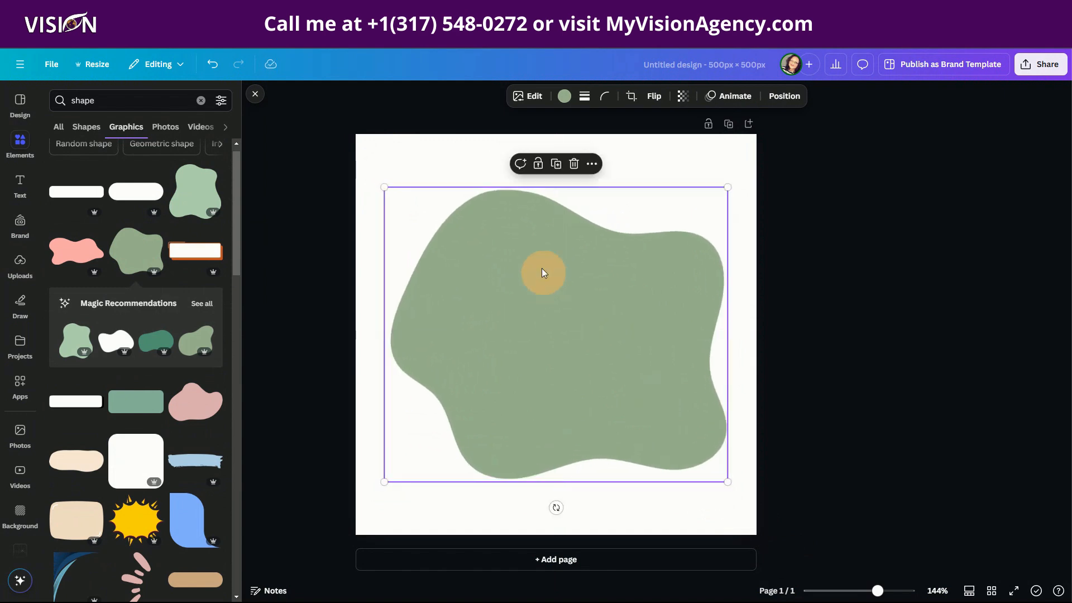
click(555, 165)
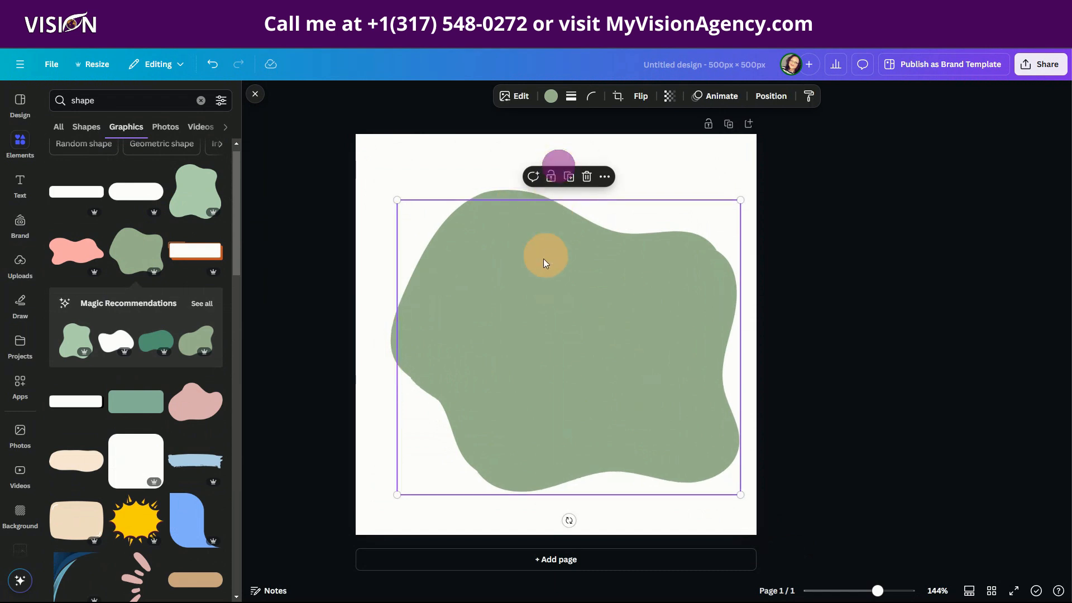
drag(534, 282, 532, 241)
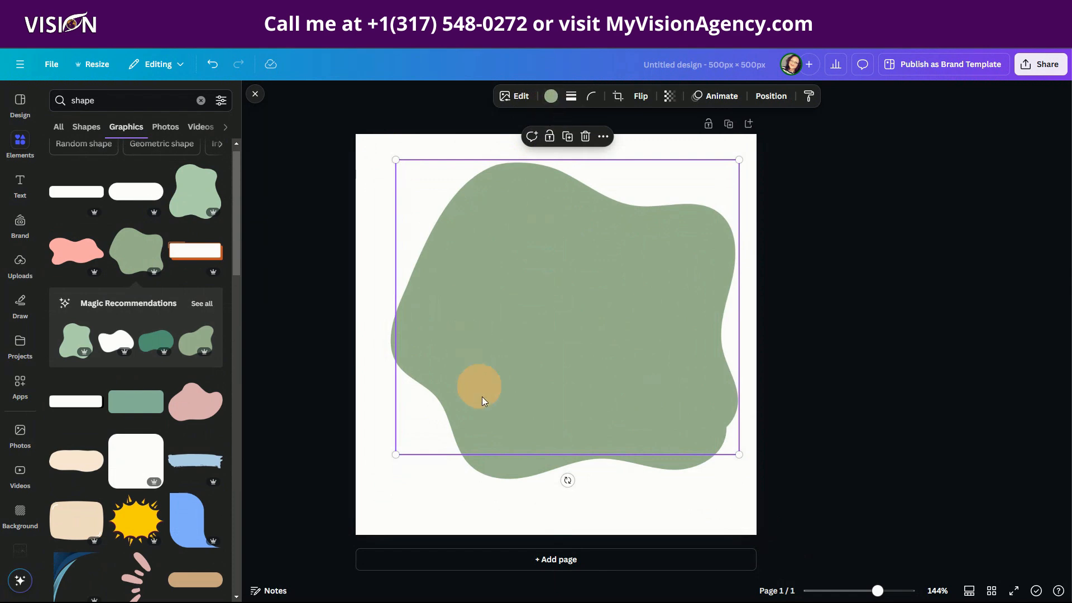
- Switch the color palette to the Order Easy Menus brand kit and recolor the back blob with its orange
click(487, 475)
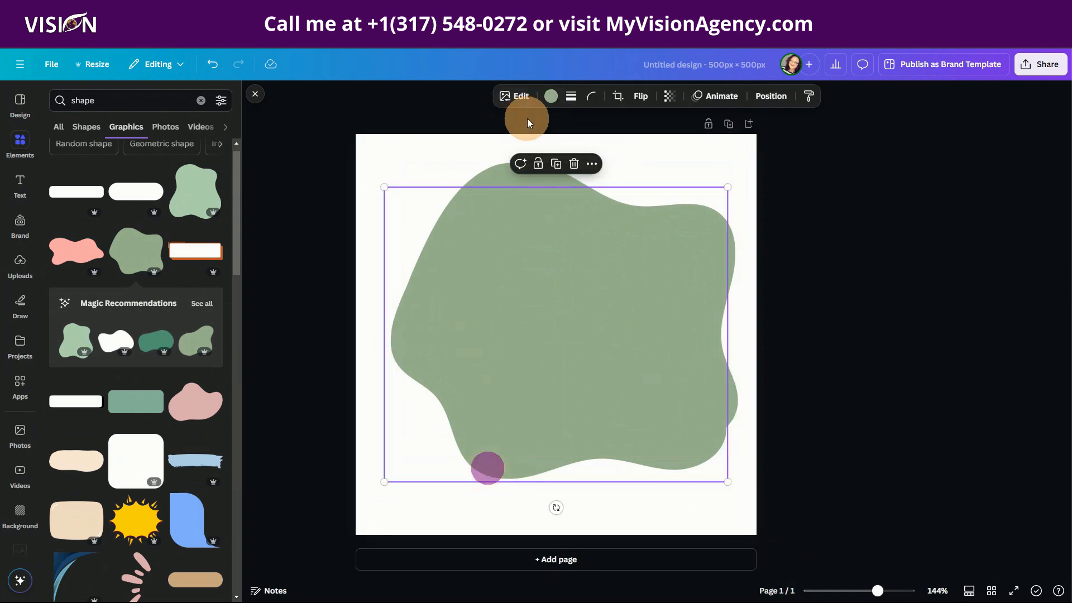
click(551, 97)
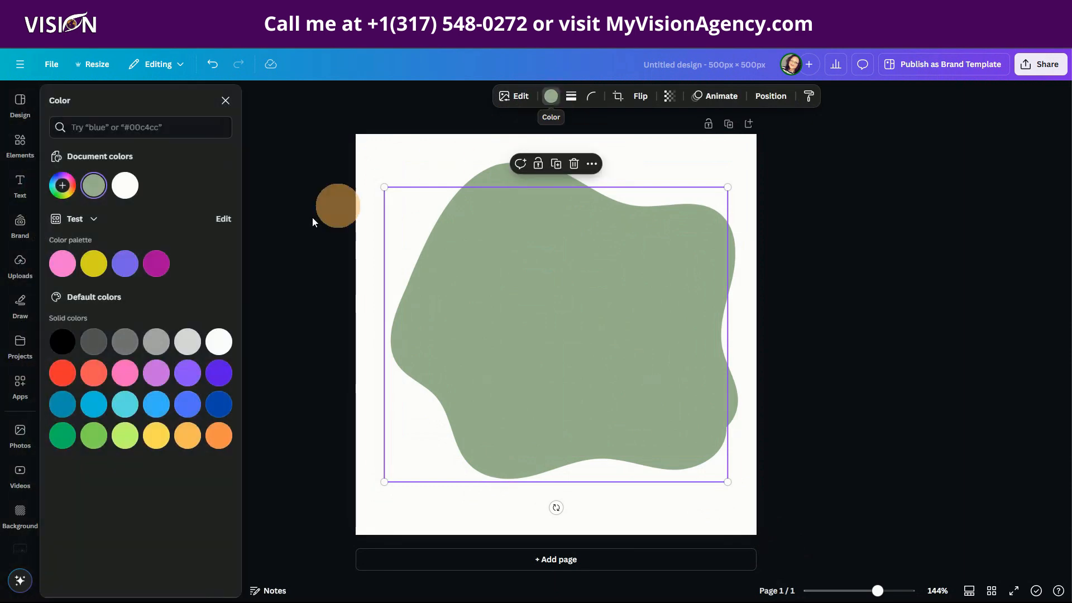
click(82, 218)
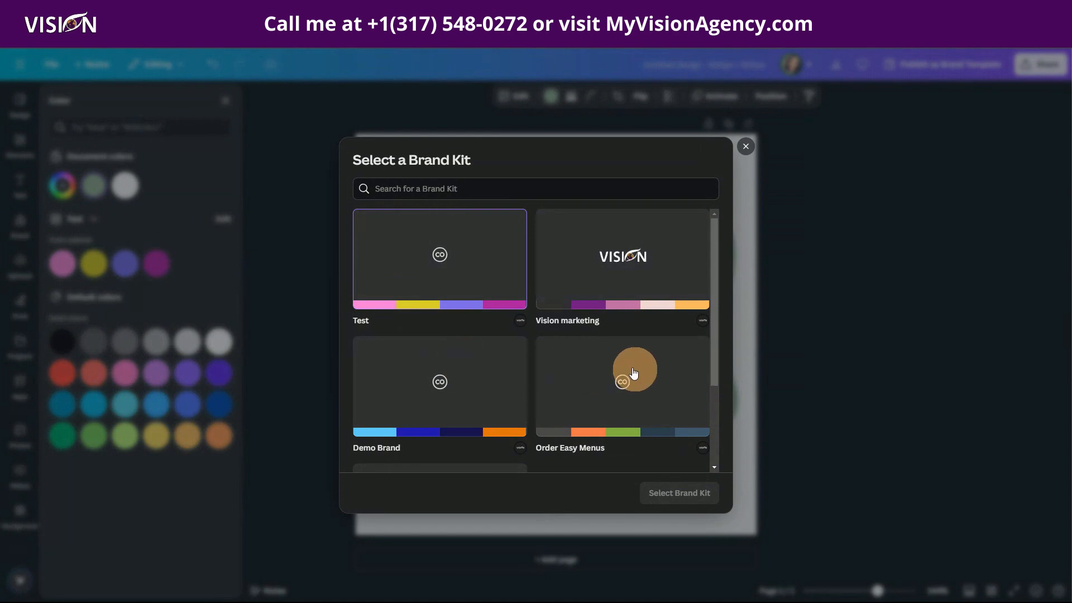
click(634, 385)
click(670, 486)
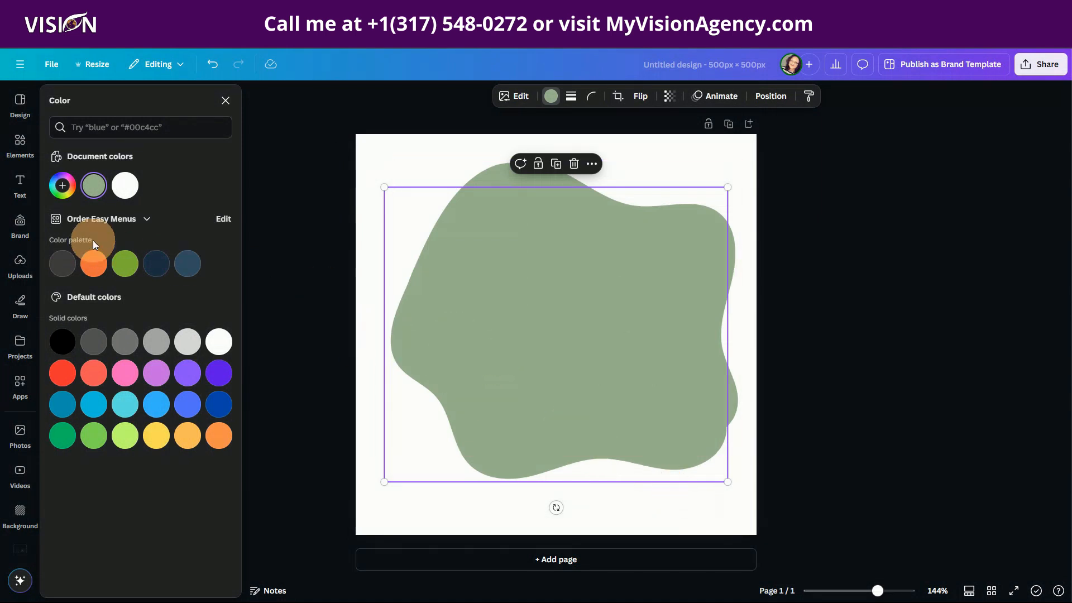
click(92, 265)
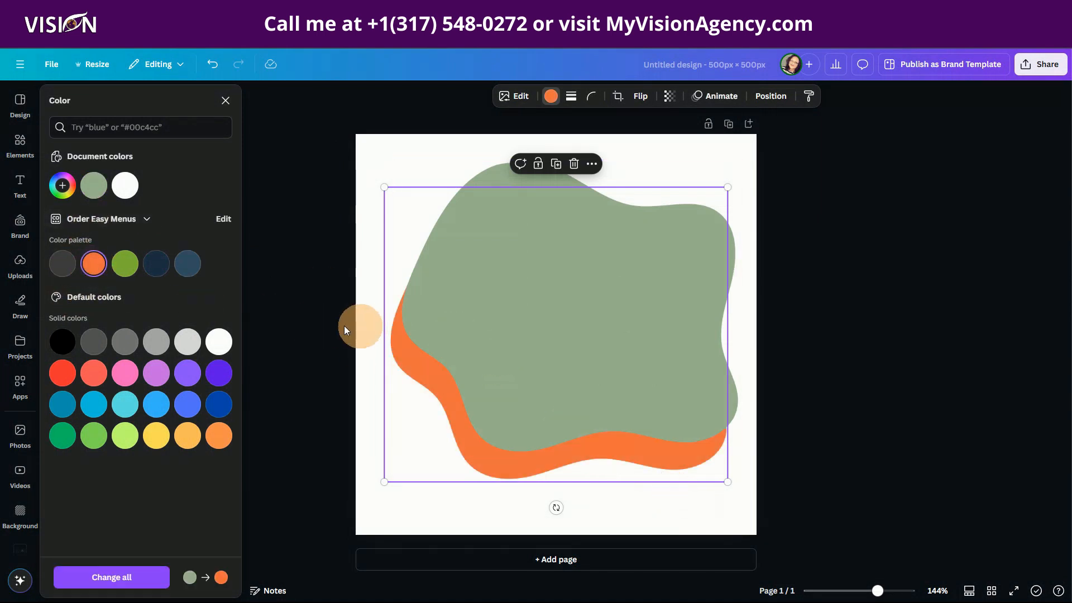
- Recolor the front blob with the brand kit's dark navy and nudge its position over the orange blob
click(495, 285)
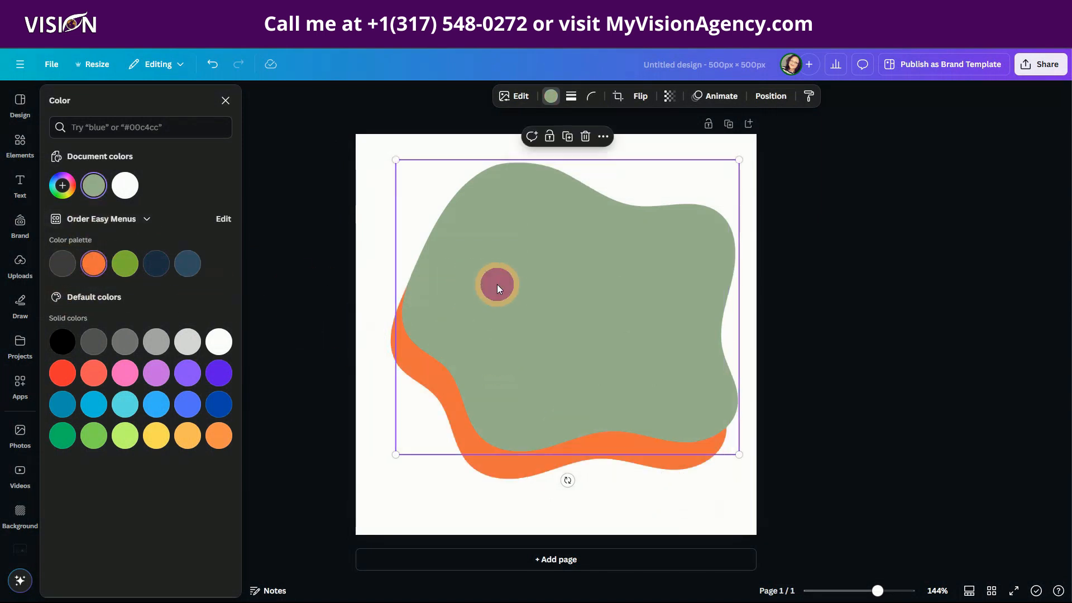
click(156, 263)
mouse_move(549, 283)
mouse_down()
mouse_move(541, 264)
mouse_move(538, 280)
mouse_up()
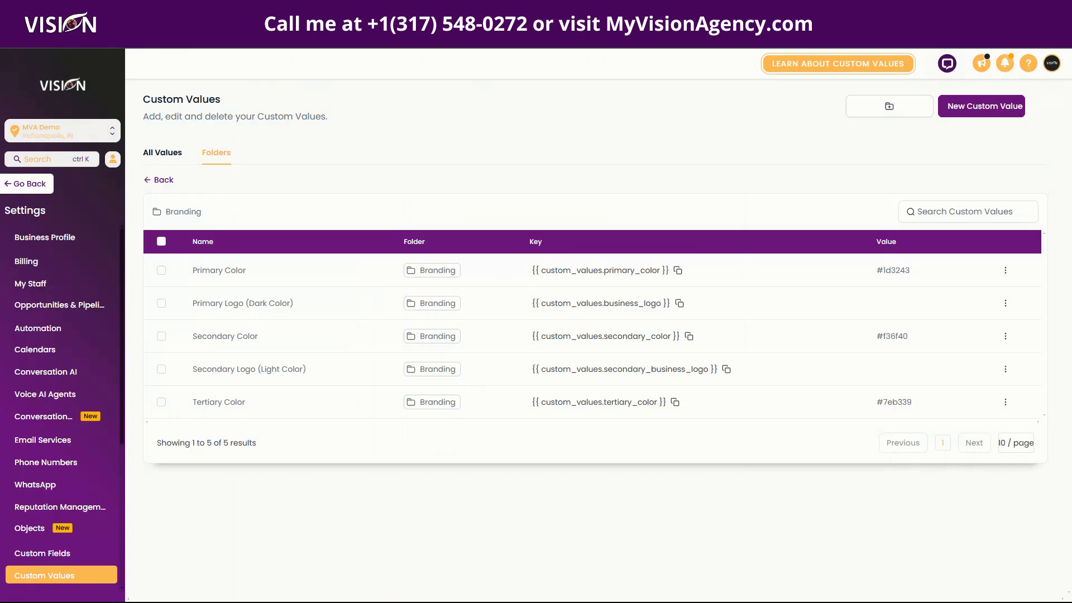
- Try placing the recently used graphic of a woman over the navy blob, and remove it from the design
mouse_move(362, 599)
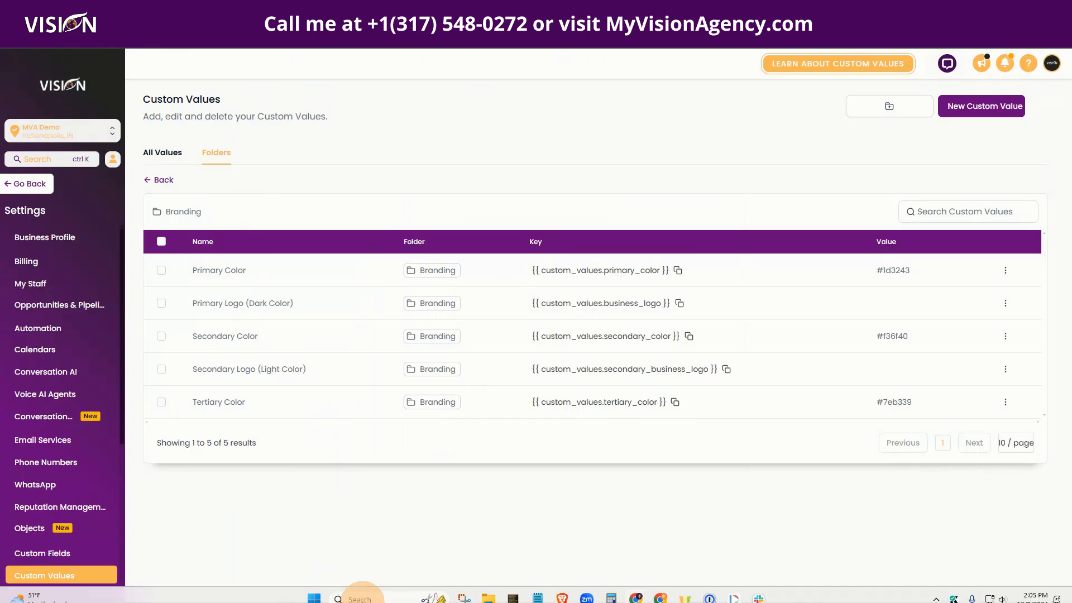
click(463, 589)
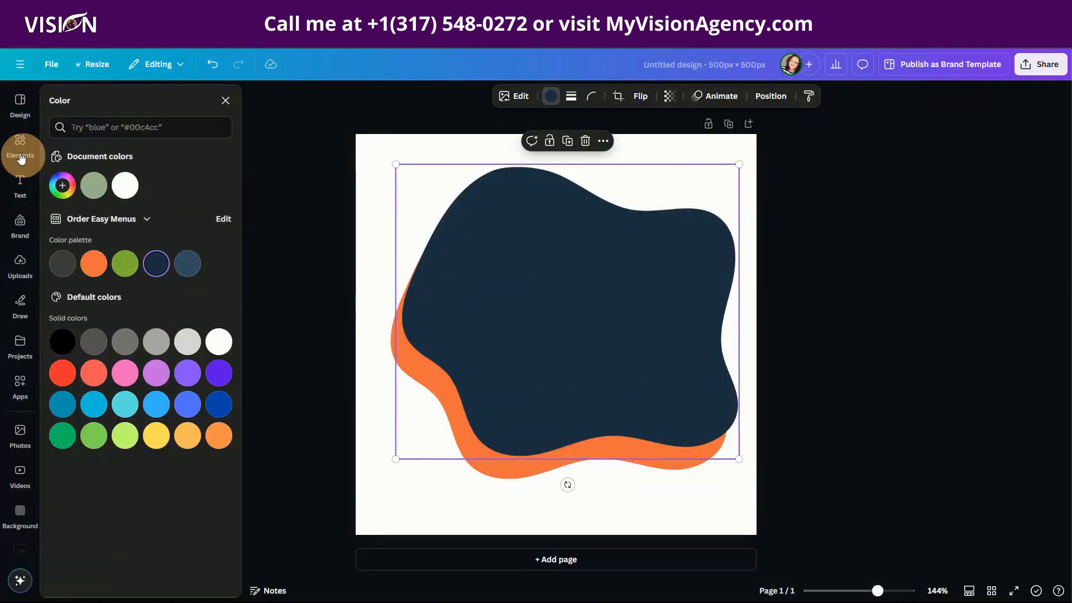
click(19, 147)
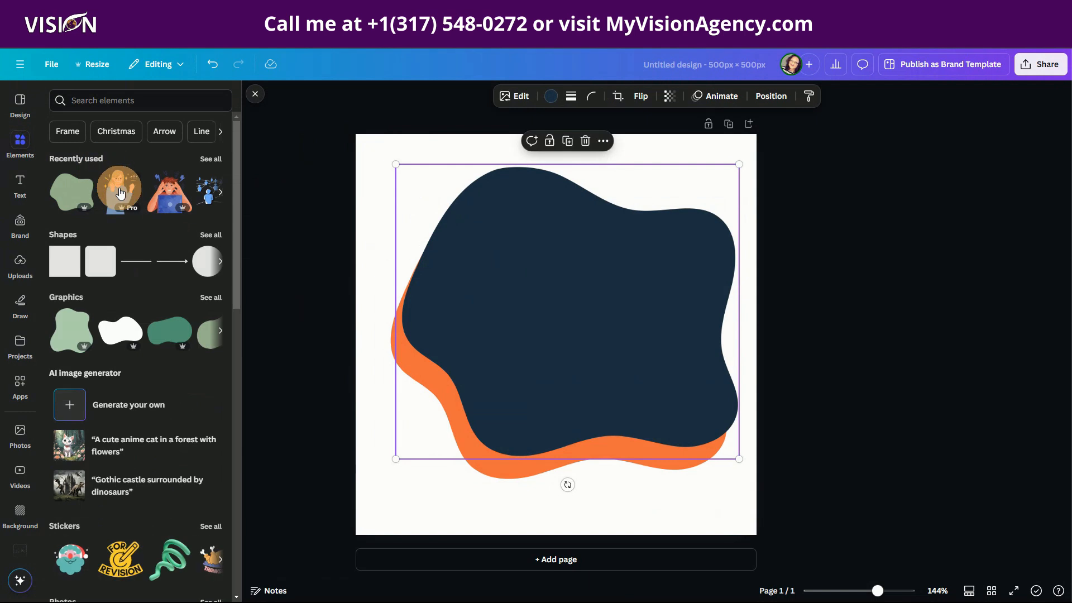
click(120, 191)
drag(581, 335, 611, 316)
click(604, 137)
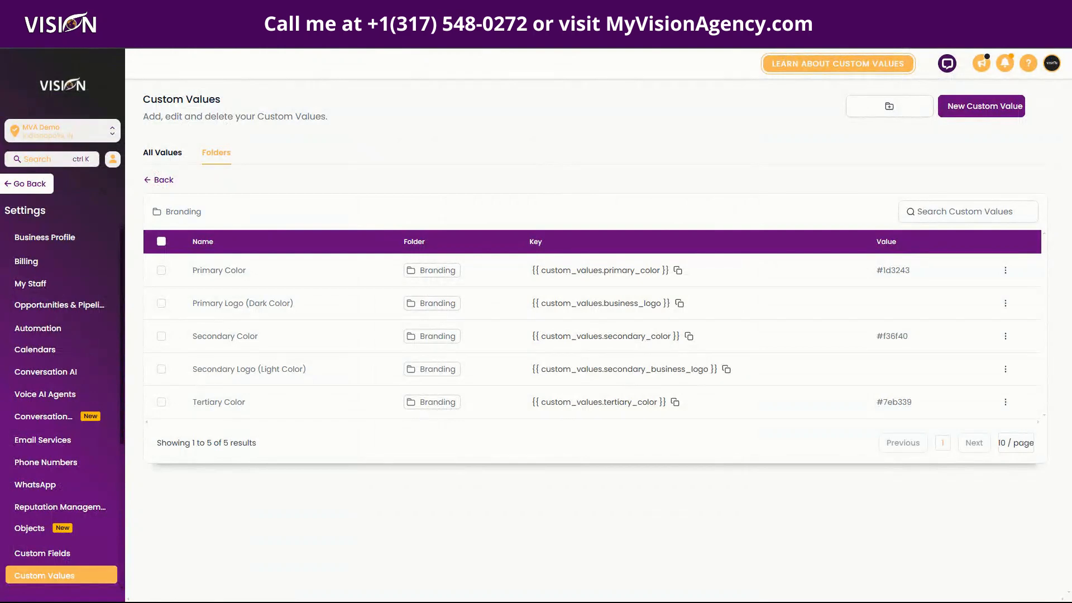
- Capture the whole Custom Values page with the Snipping Tool and copy the screenshot
mouse_move(204, 601)
drag(842, 120, 555, 97)
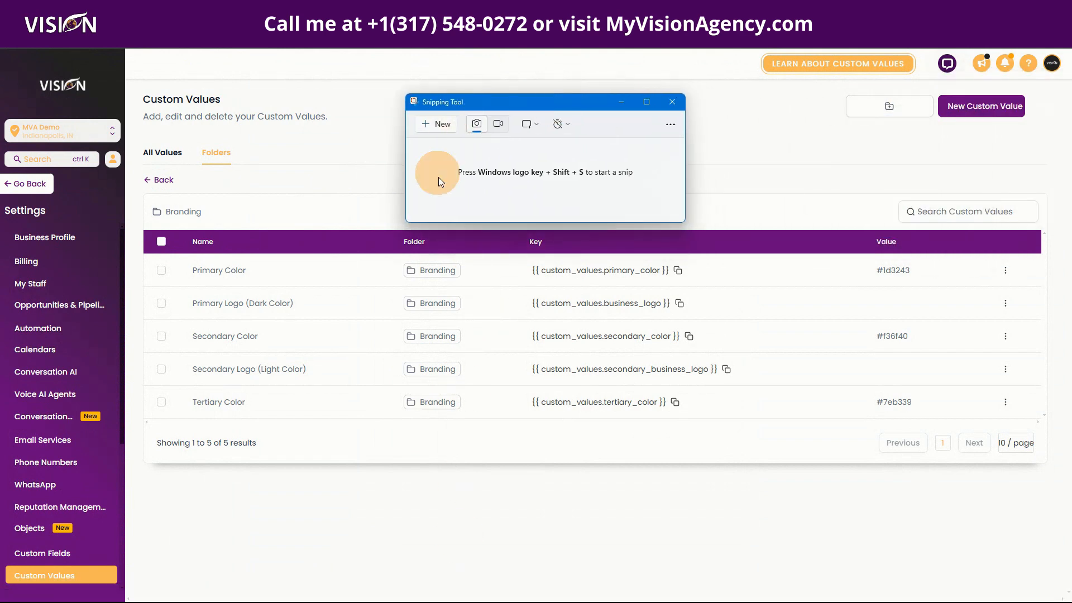
click(429, 125)
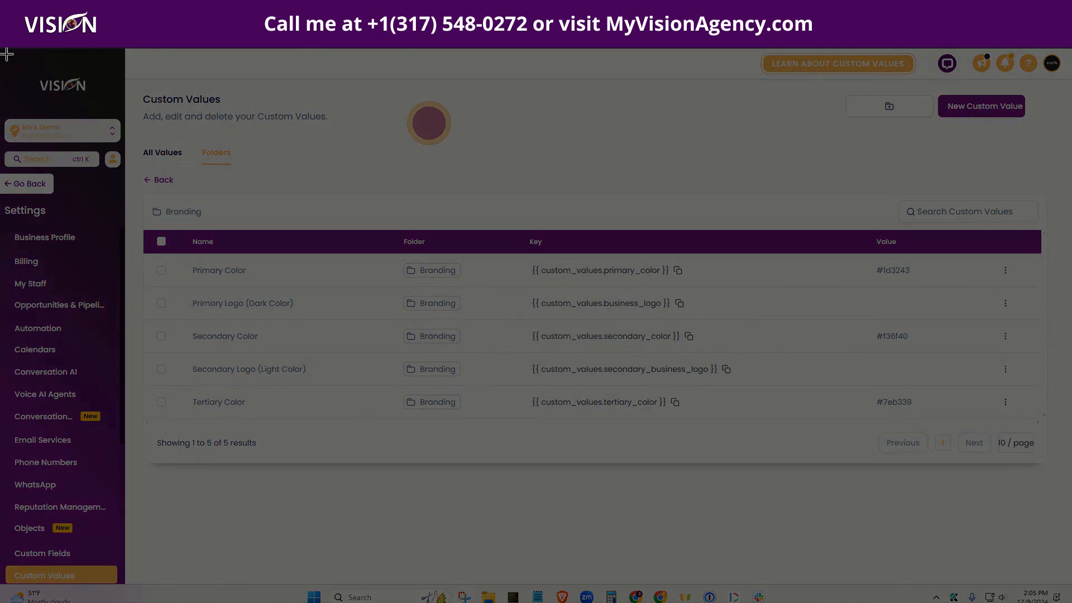
drag(2, 49, 1071, 602)
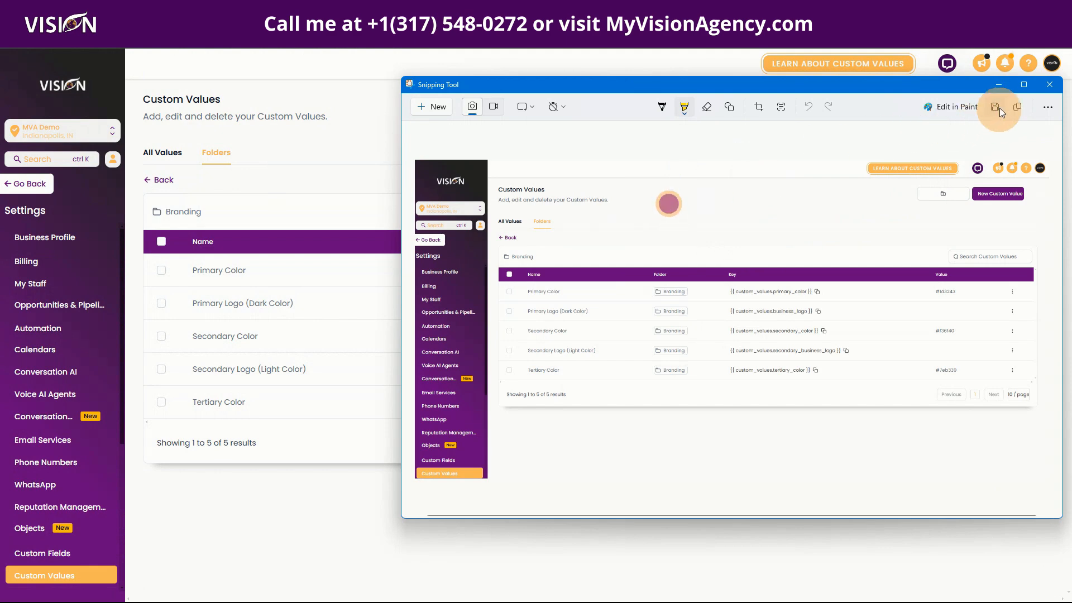
click(1017, 107)
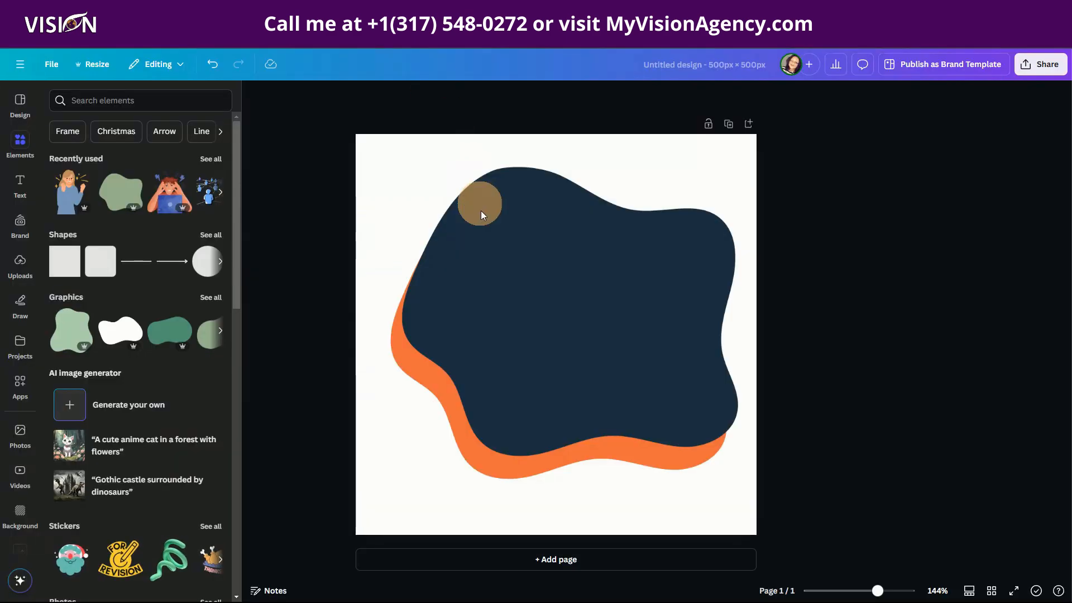
- Paste the Custom Values screenshot into the Canva design on top of the navy blob
click(481, 214)
click(415, 505)
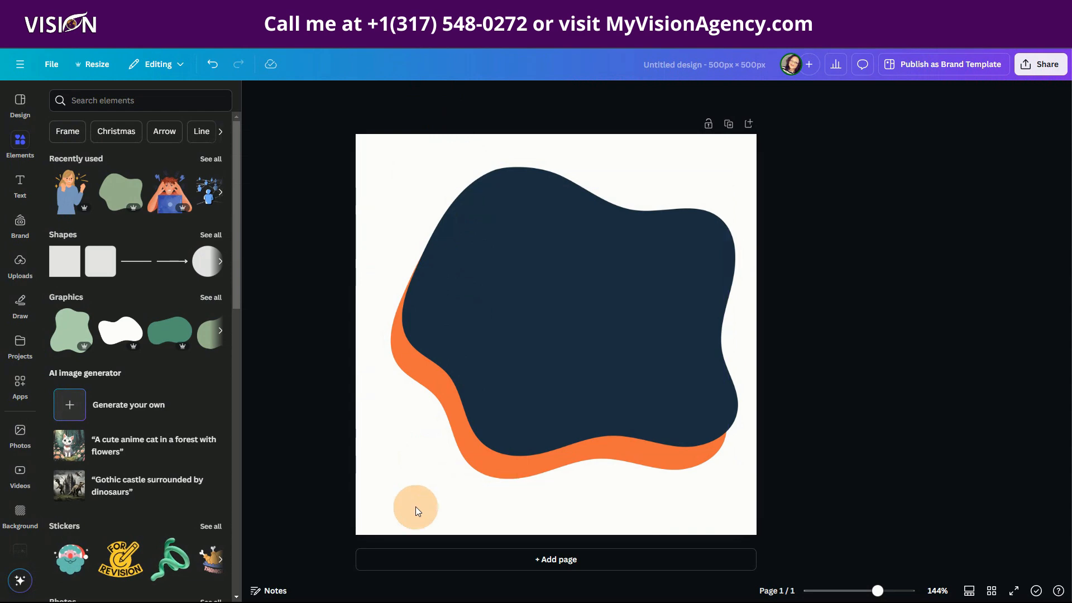
key(ctrl+v)
click(555, 340)
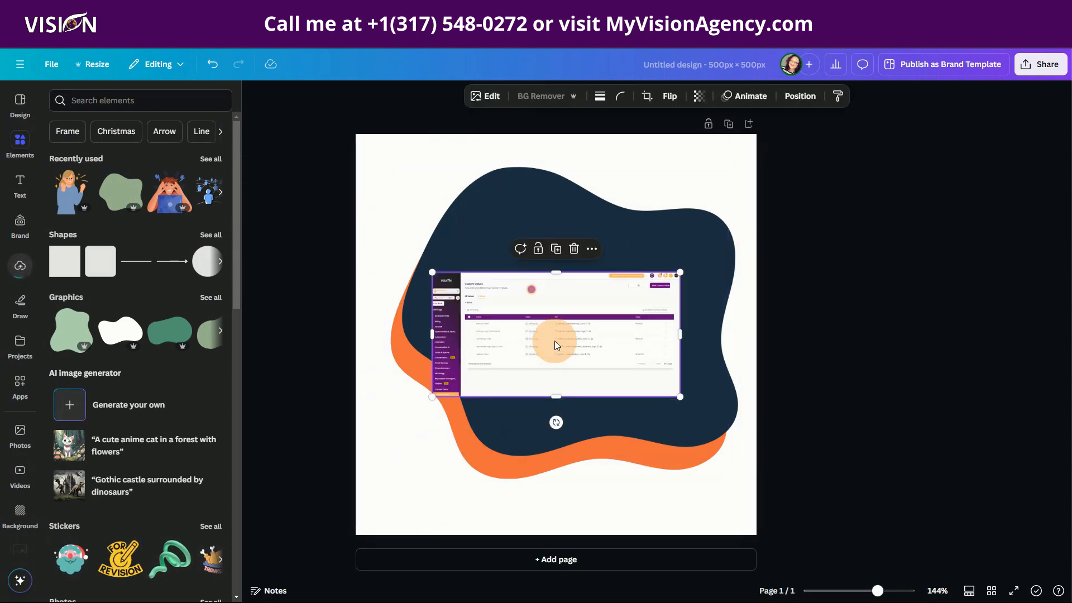
- Apply a Glow shadow effect to the pasted screenshot
click(488, 96)
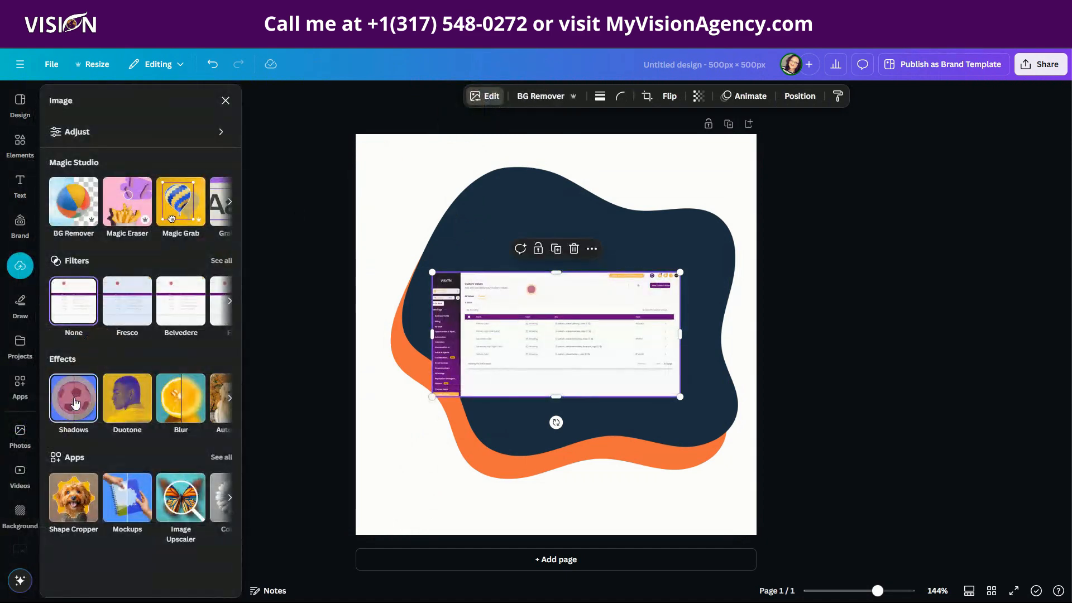
click(75, 403)
click(81, 228)
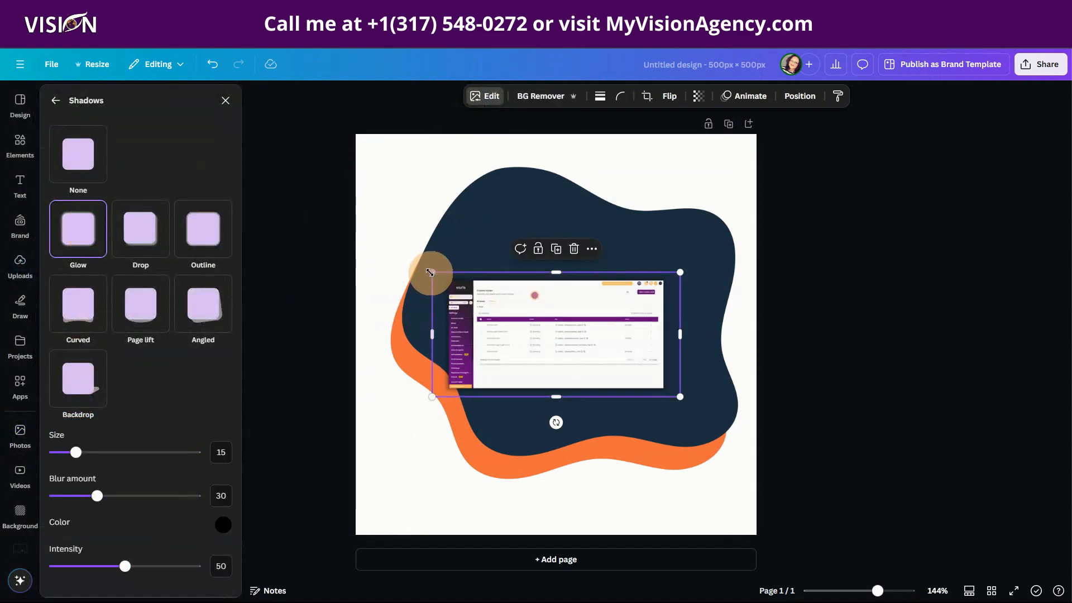
- Try enlarging the pasted screenshot over the navy blob and layering an offset duplicate of it
drag(430, 273, 310, 165)
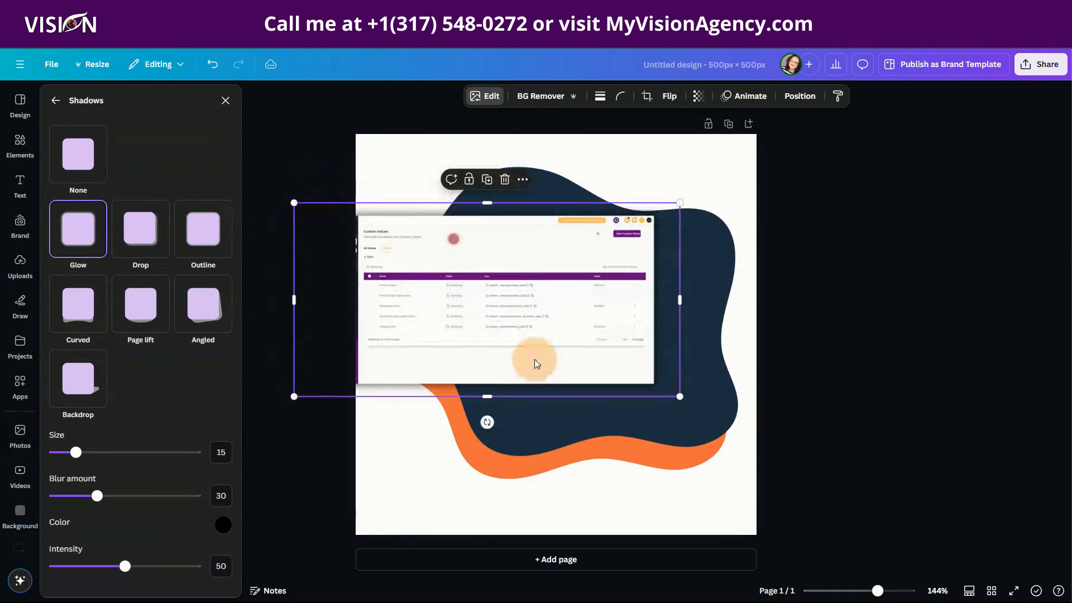
drag(535, 363, 590, 348)
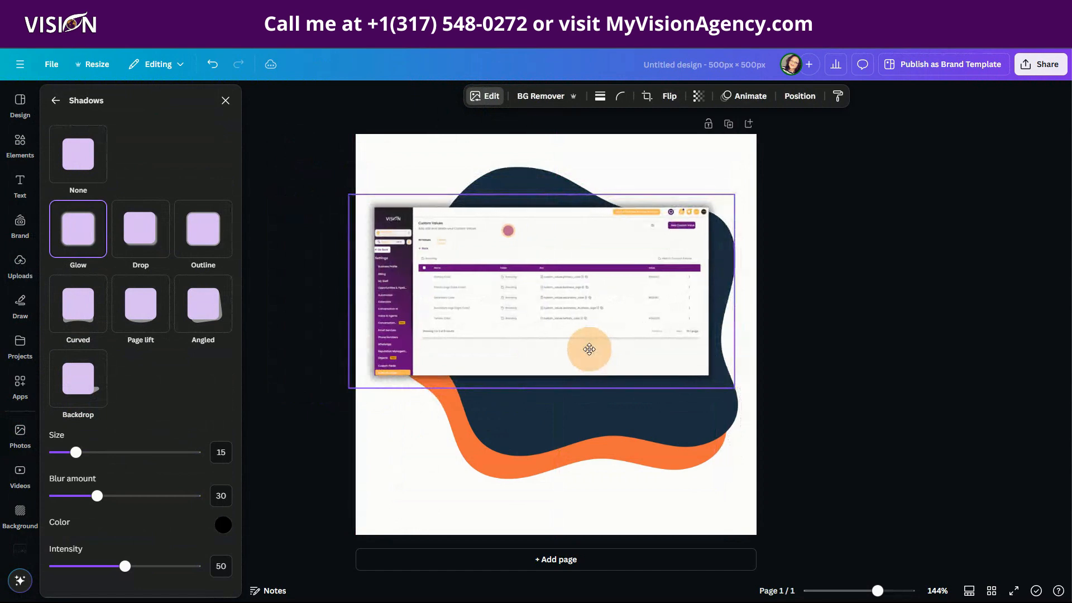
click(543, 172)
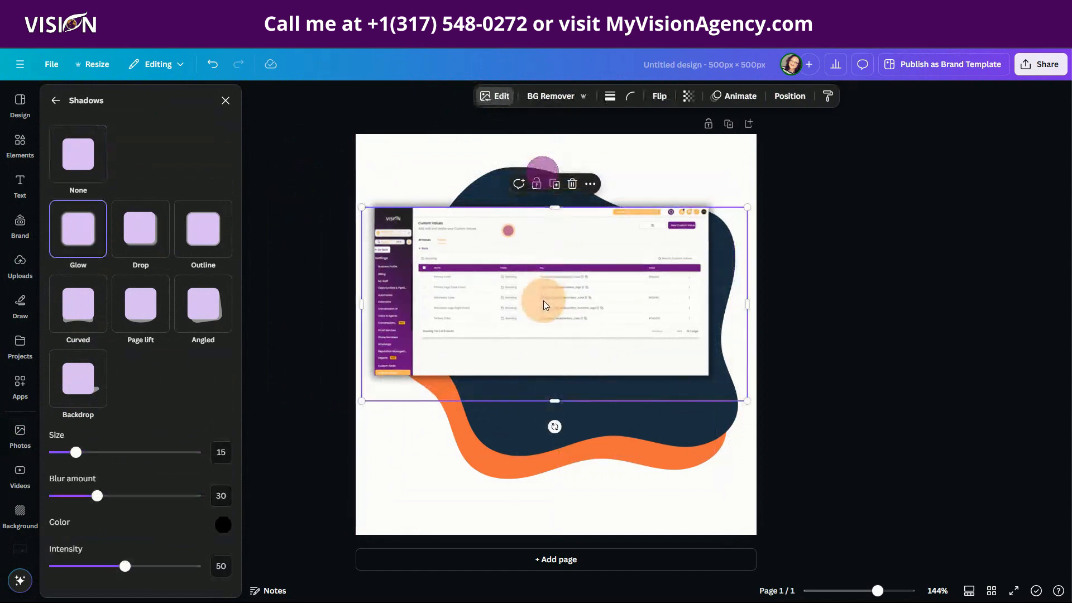
drag(545, 304, 554, 370)
mouse_move(478, 224)
mouse_down()
mouse_move(471, 210)
mouse_move(483, 223)
mouse_up()
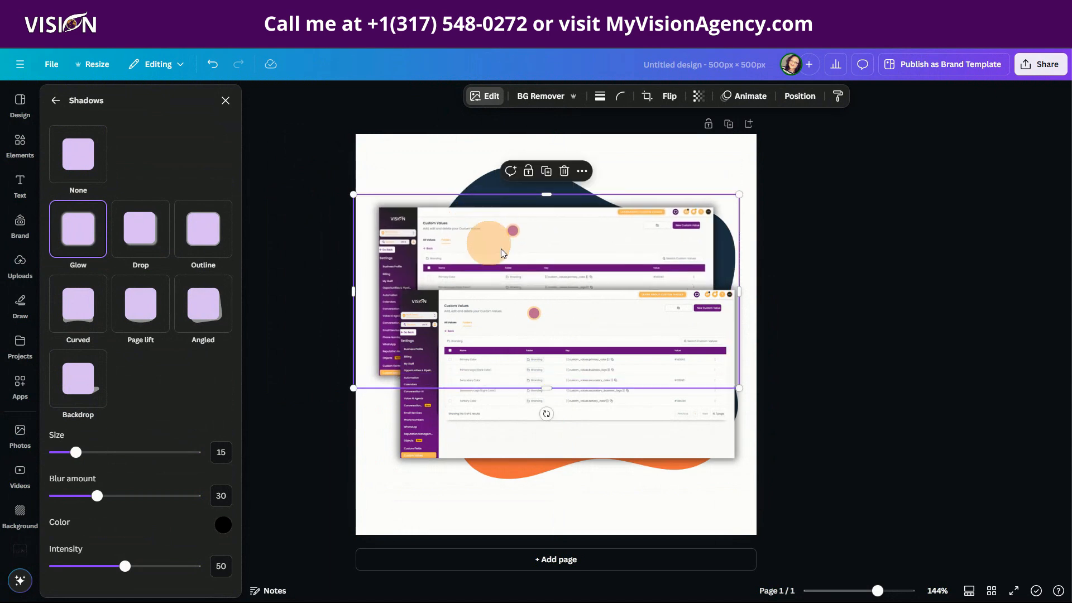
- Delete both copies of the Custom Values screenshot from the design, leaving only the navy and orange blobs
click(569, 171)
click(539, 336)
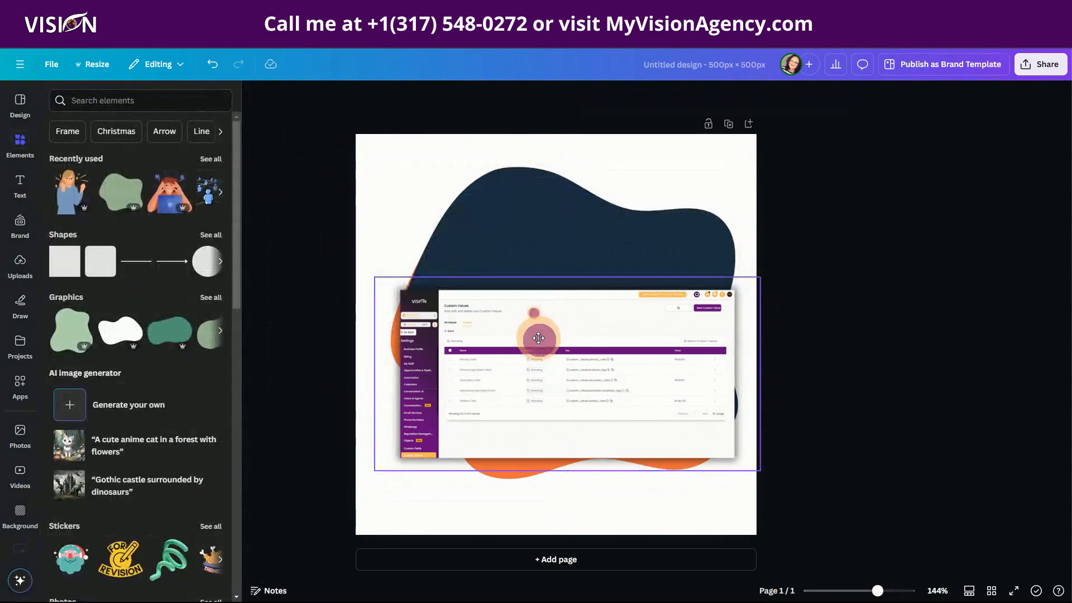
click(585, 251)
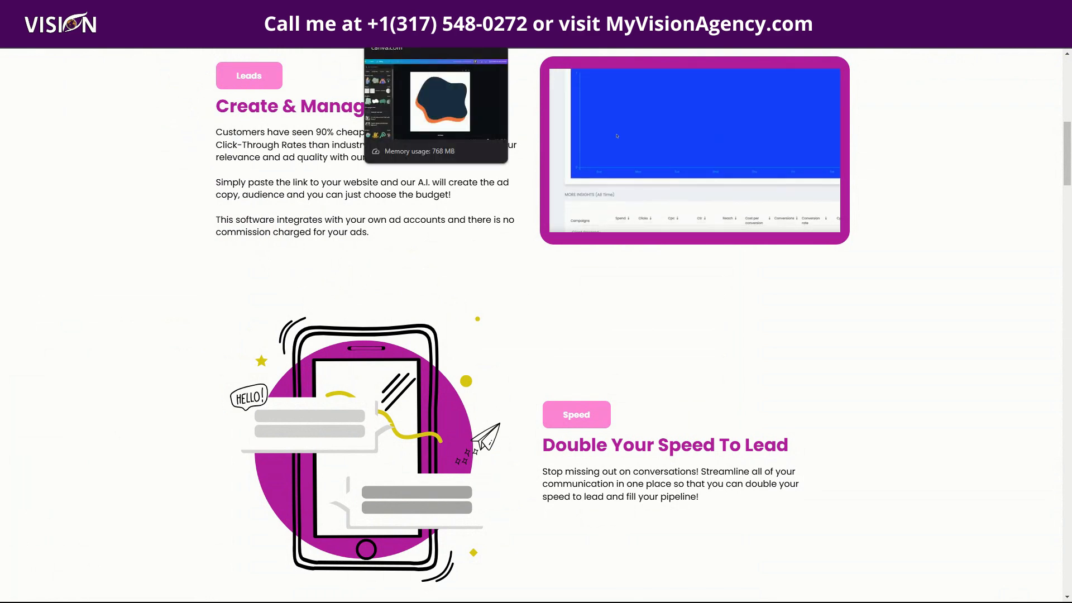
- Return to the Canva design and download it as an SVG with a transparent background, saving the file as test
click(408, 10)
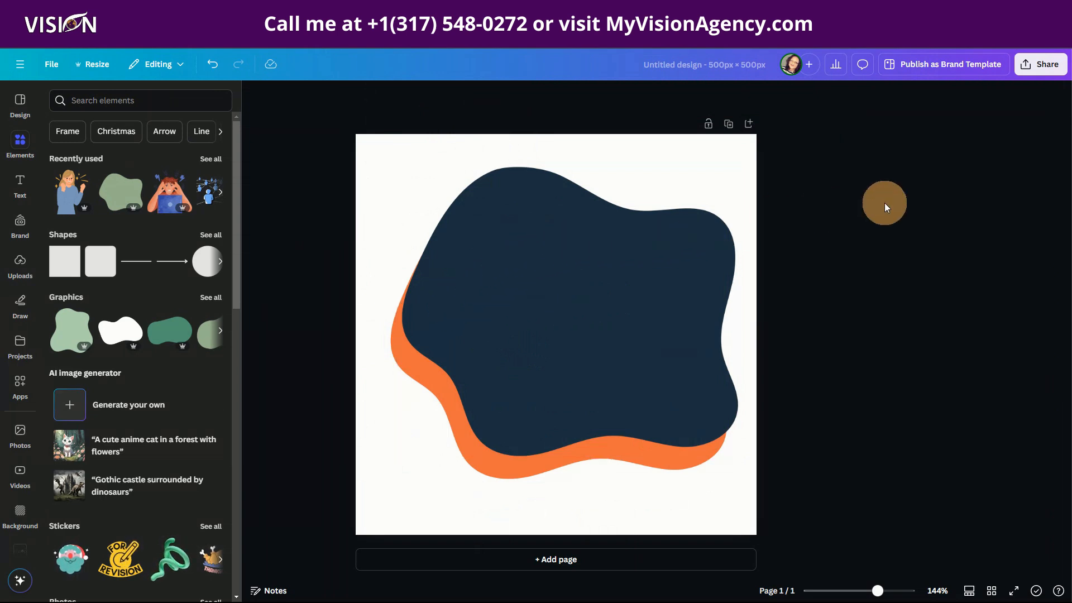
click(1047, 65)
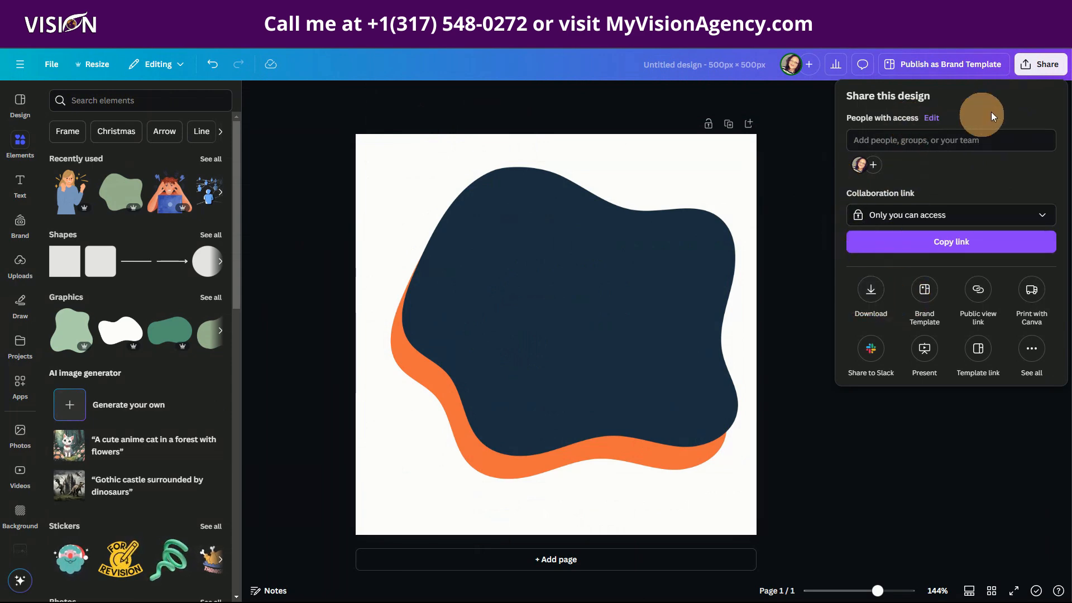
click(869, 293)
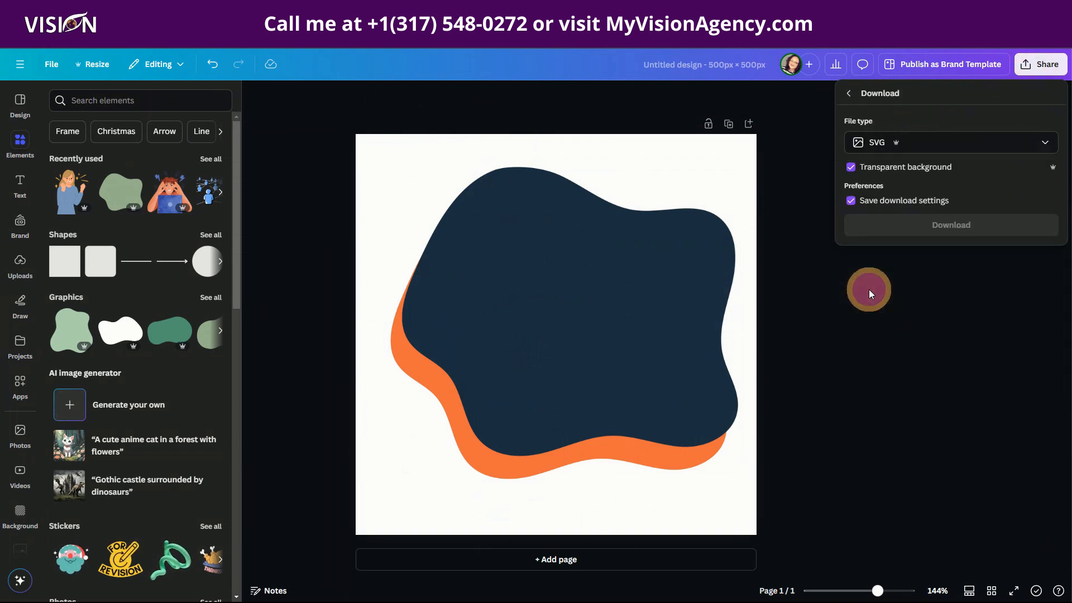
click(868, 146)
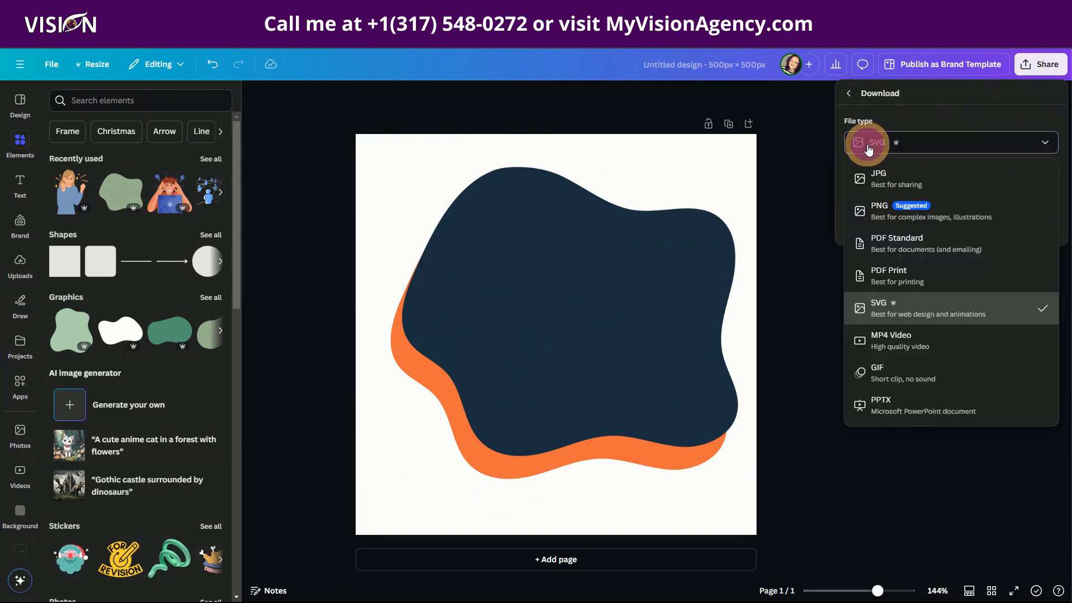
click(878, 307)
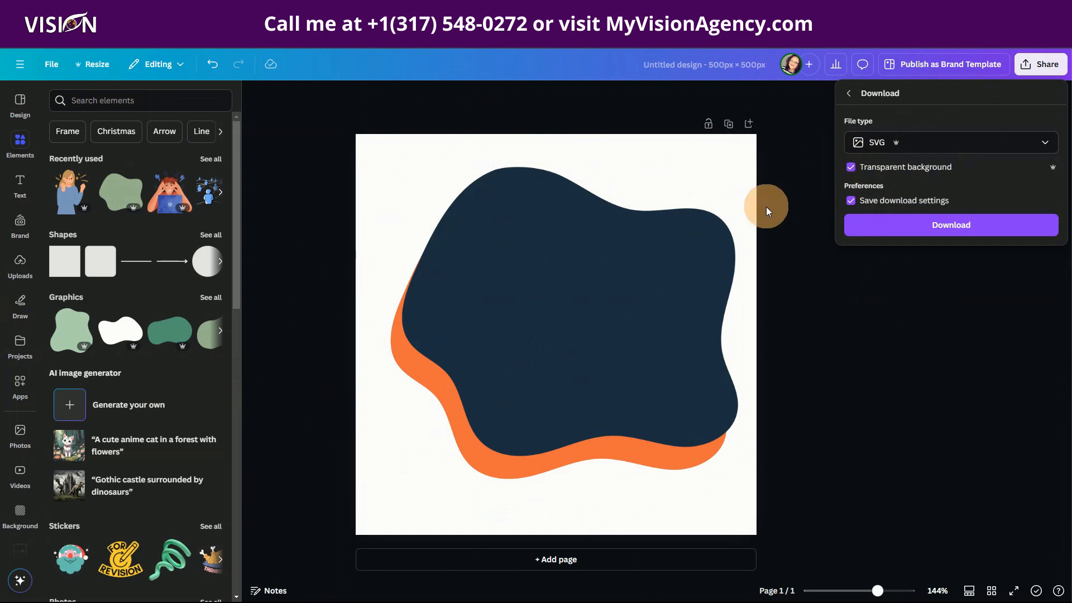
click(968, 221)
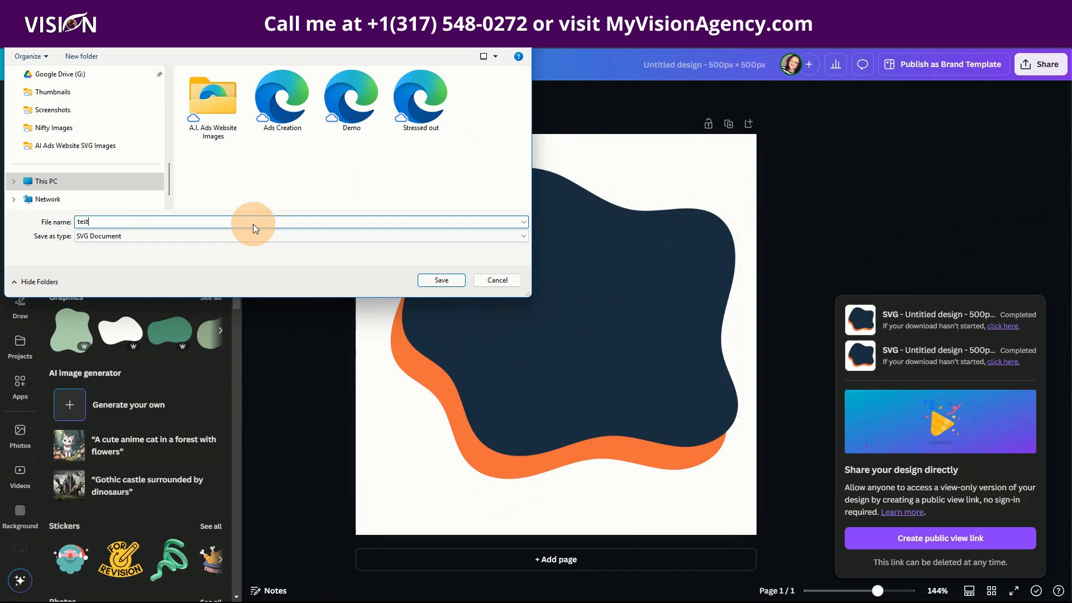
click(438, 283)
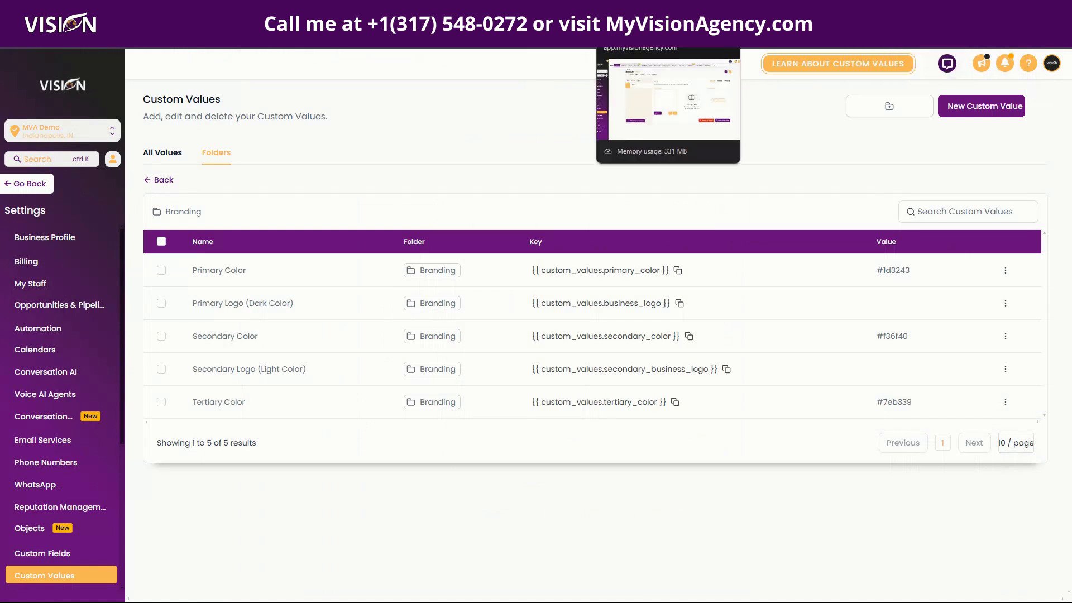
- Switch to the Vision app's Playground funnel and open its Home page for editing
click(625, 10)
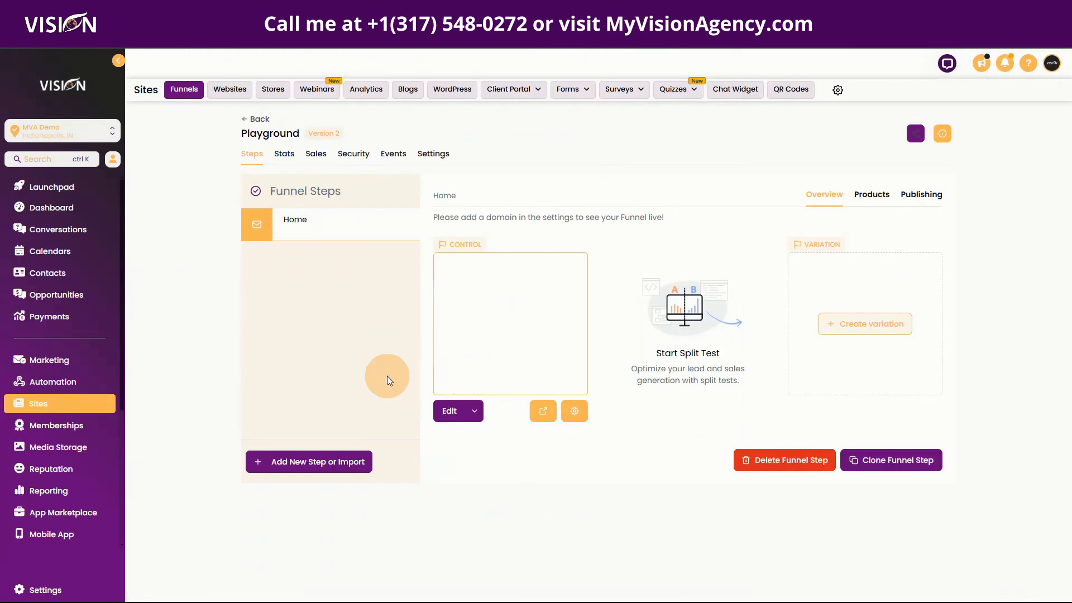
click(474, 411)
click(483, 385)
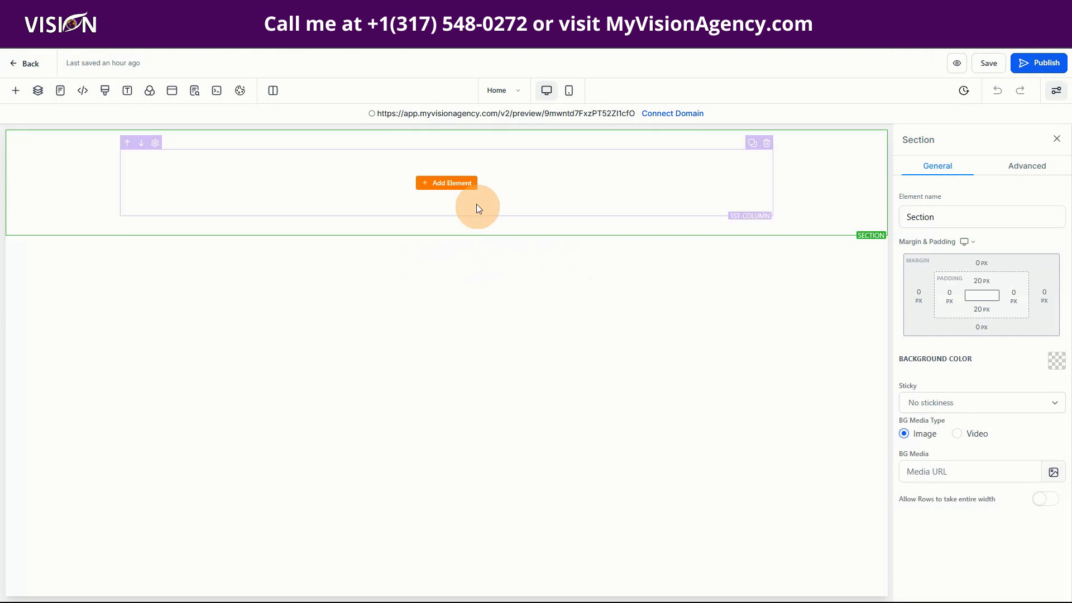
- Add an Svg element to the first column of the empty section
click(451, 184)
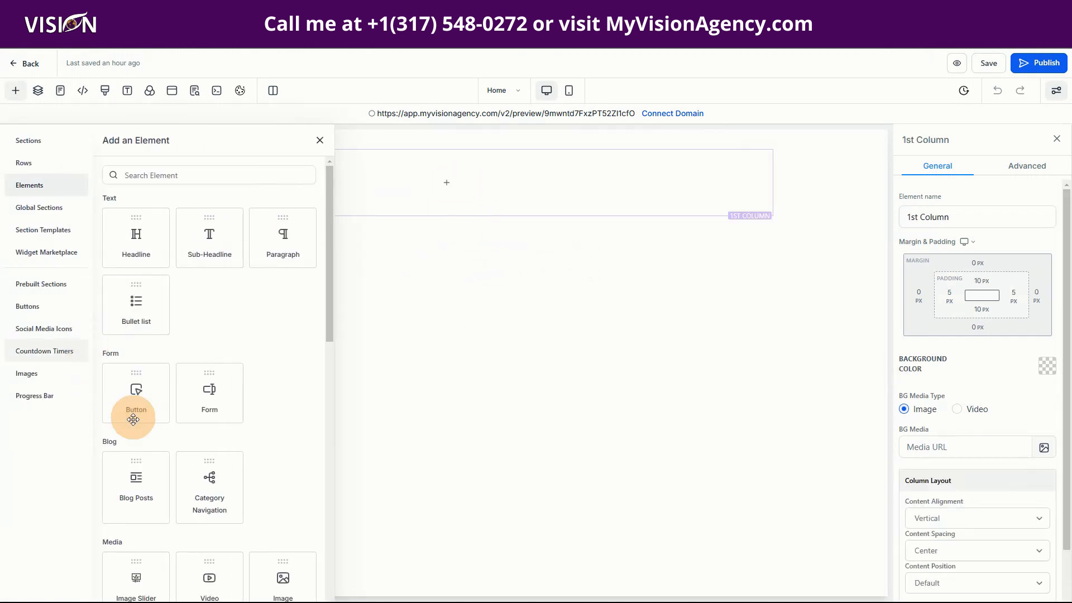
scroll(172, 469, down, 7)
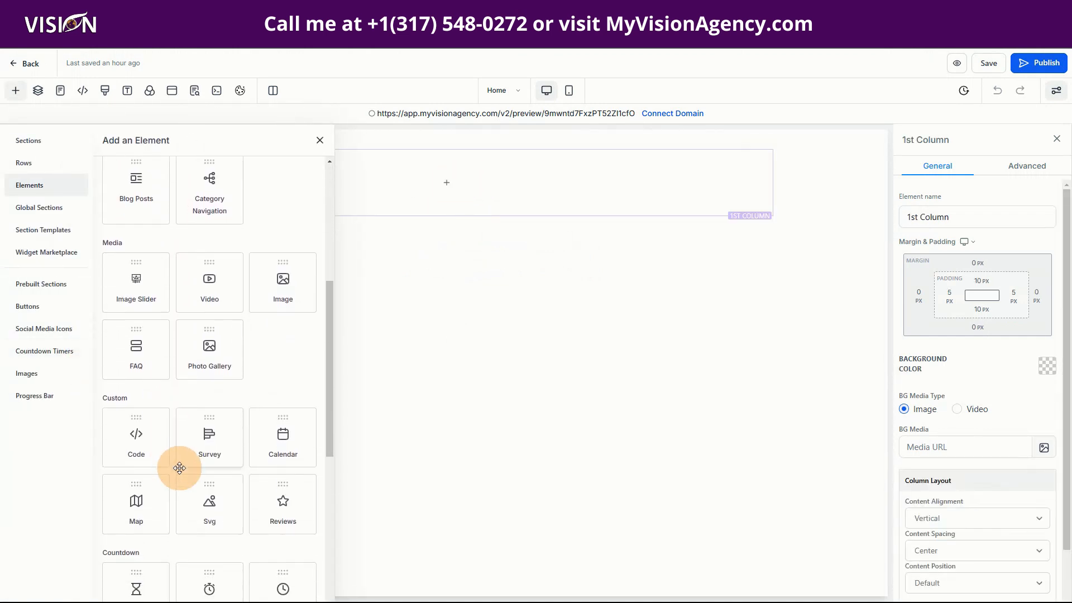
scroll(168, 430, down, 2)
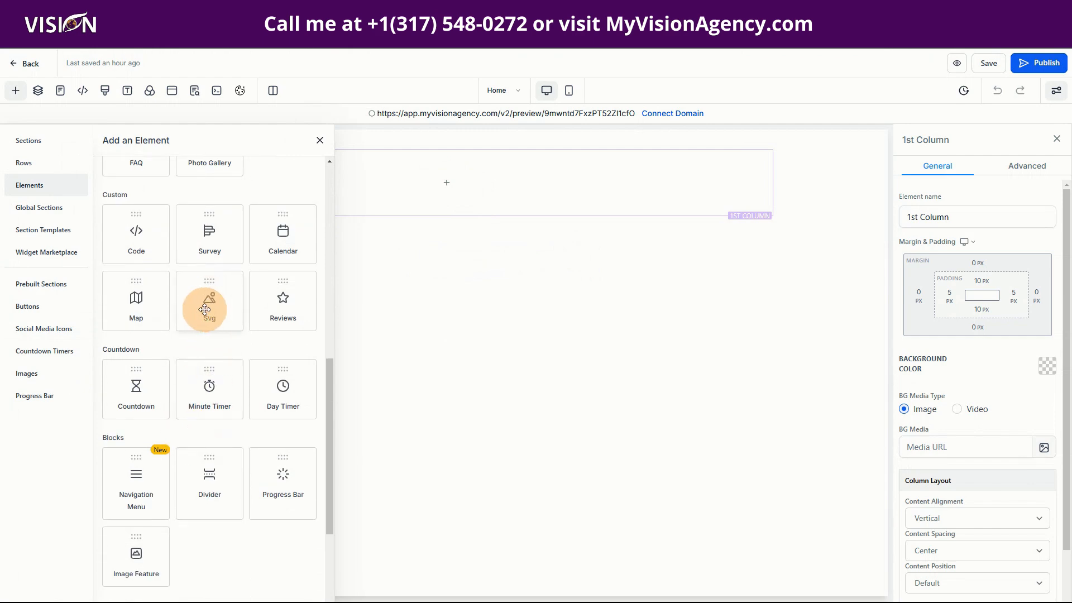
click(205, 309)
drag(205, 309, 464, 166)
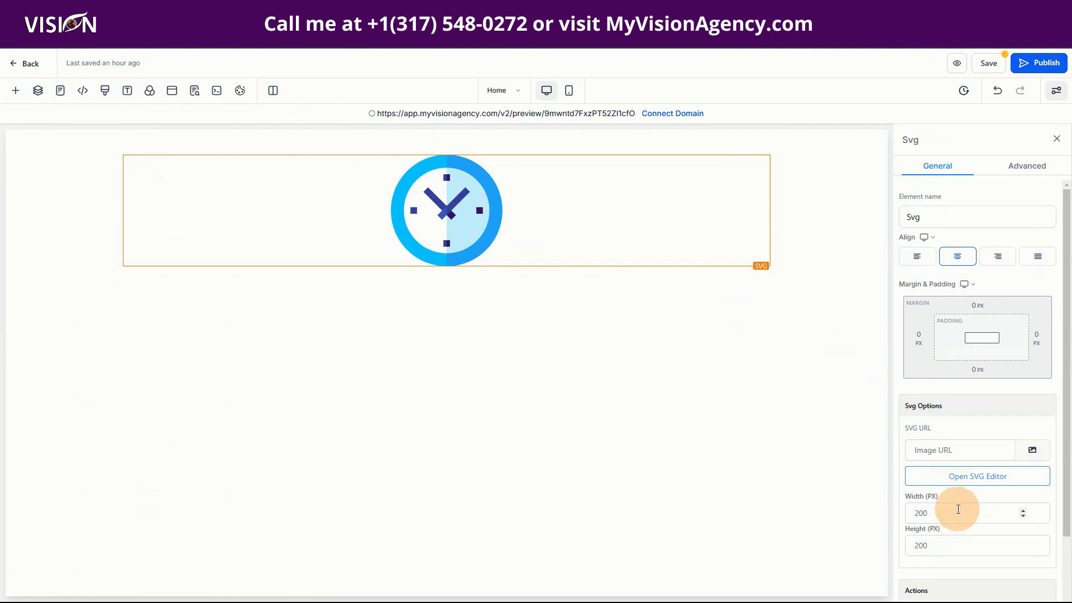
- Upload test.svg to Media Storage and set it as the image of the Svg element
click(968, 481)
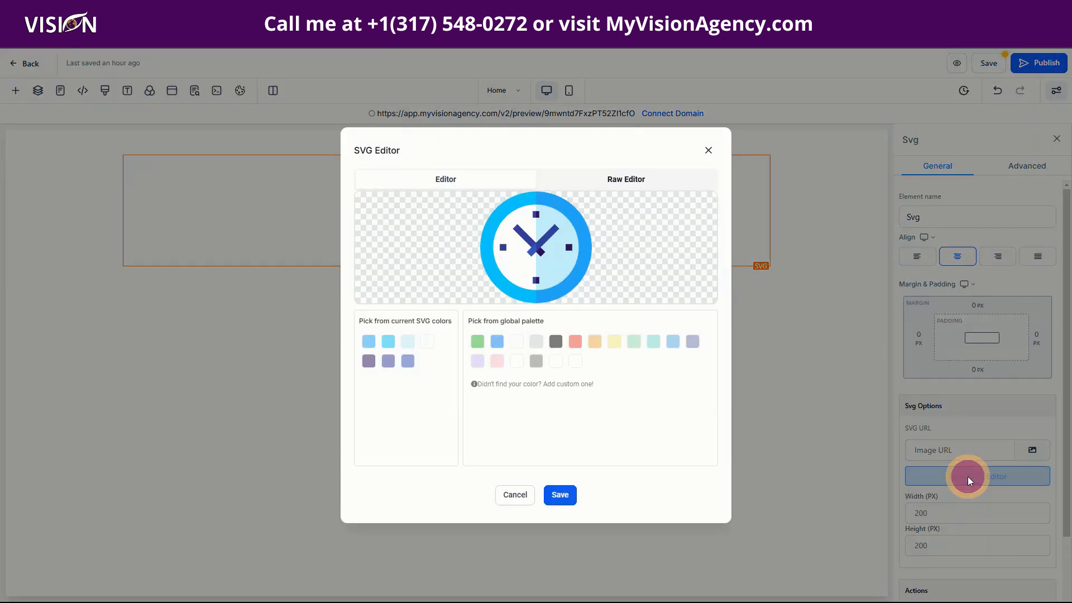
click(708, 150)
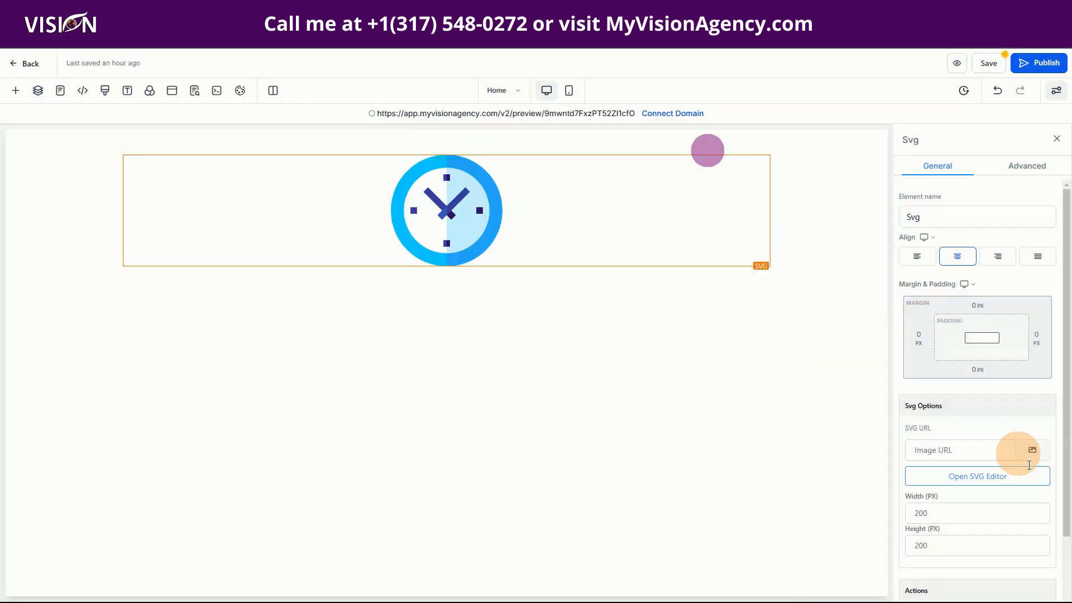
click(1030, 456)
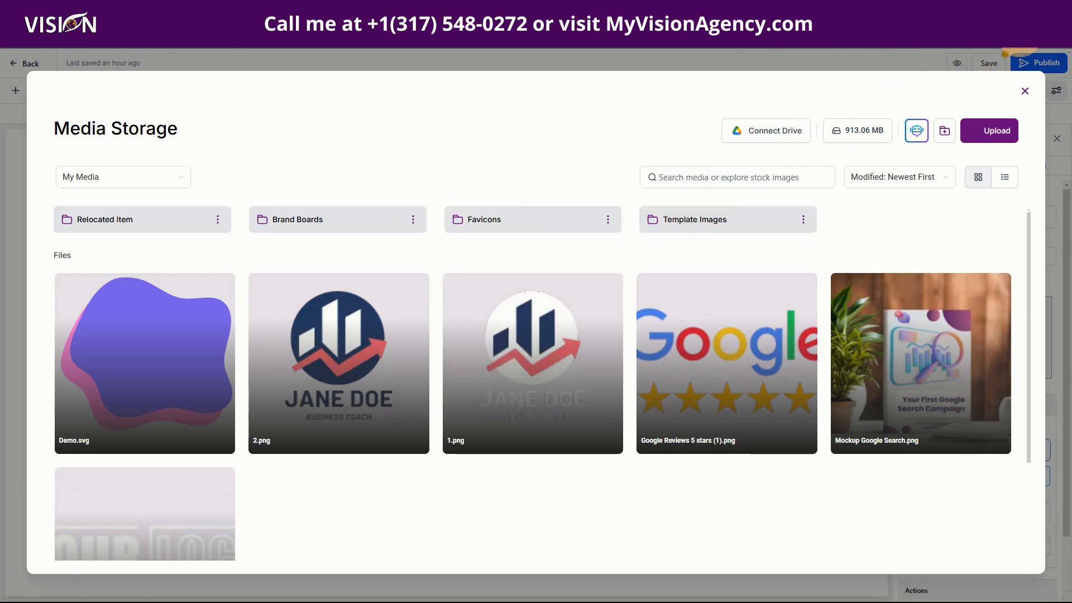
click(1015, 36)
drag(927, 90, 87, 338)
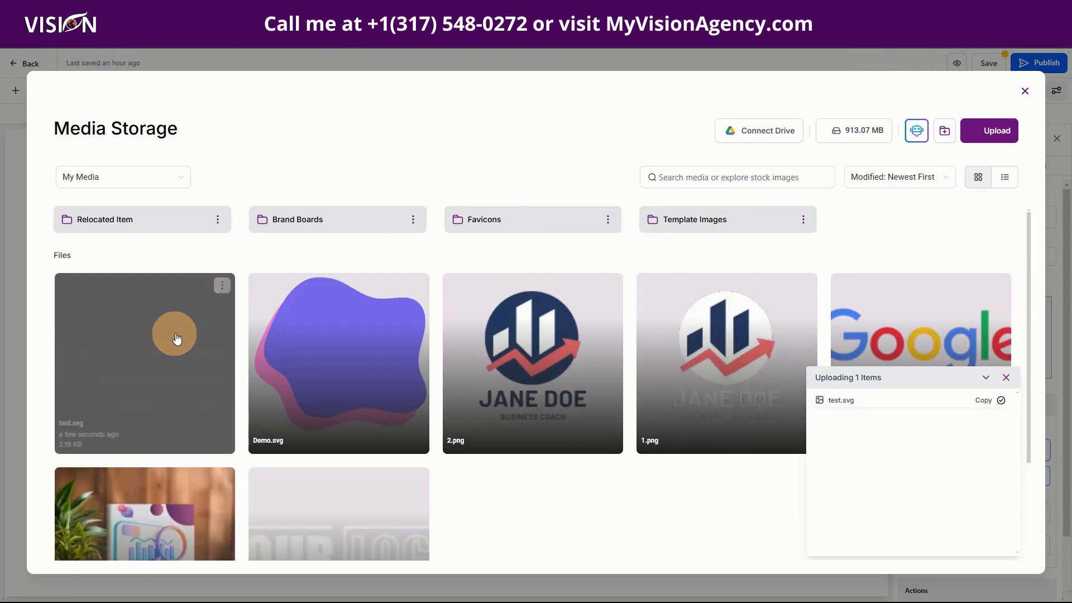
click(167, 343)
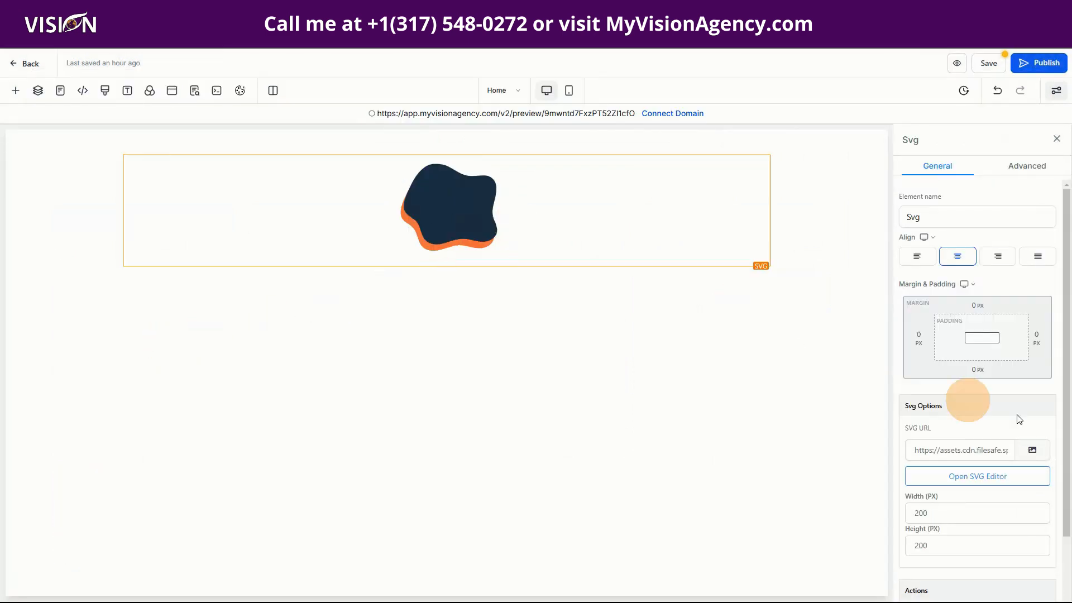
- Clear the width and height values of the Svg element and save the page
drag(947, 517, 892, 518)
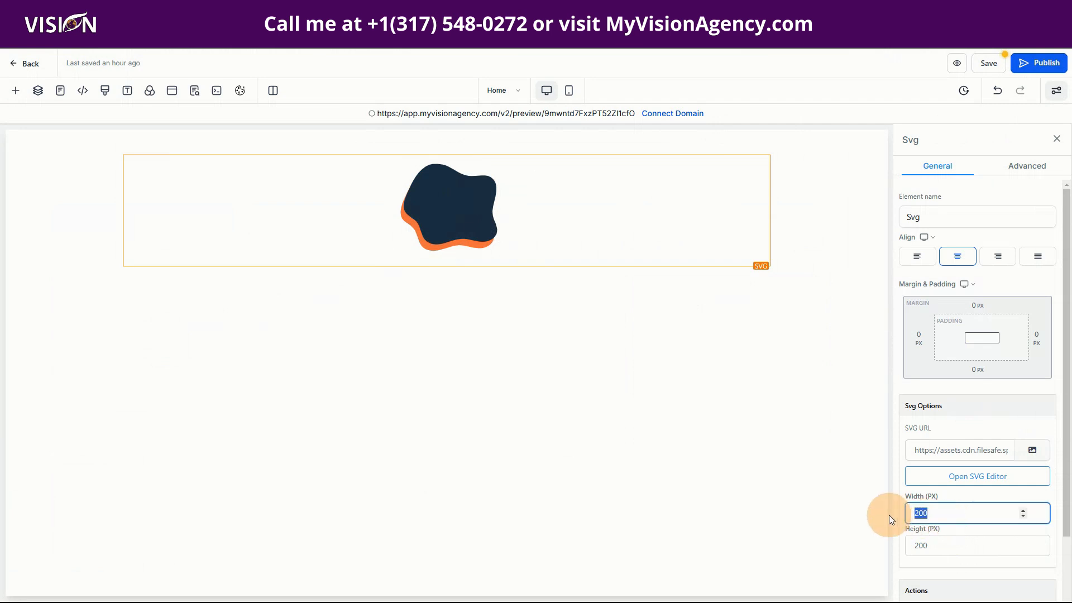
key(BackSpace)
drag(943, 545, 901, 540)
key(BackSpace)
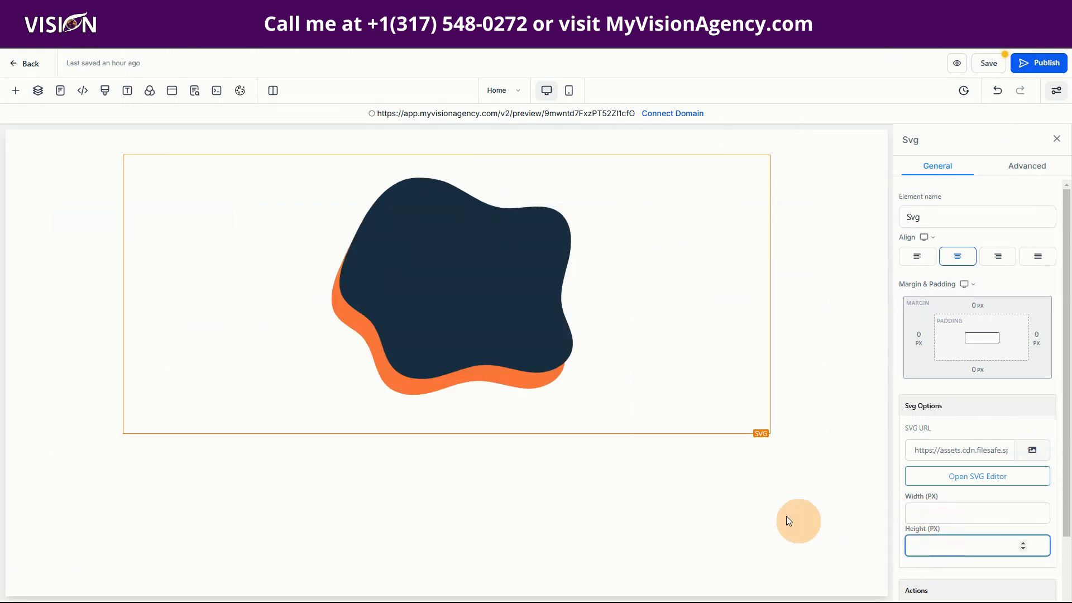
click(434, 274)
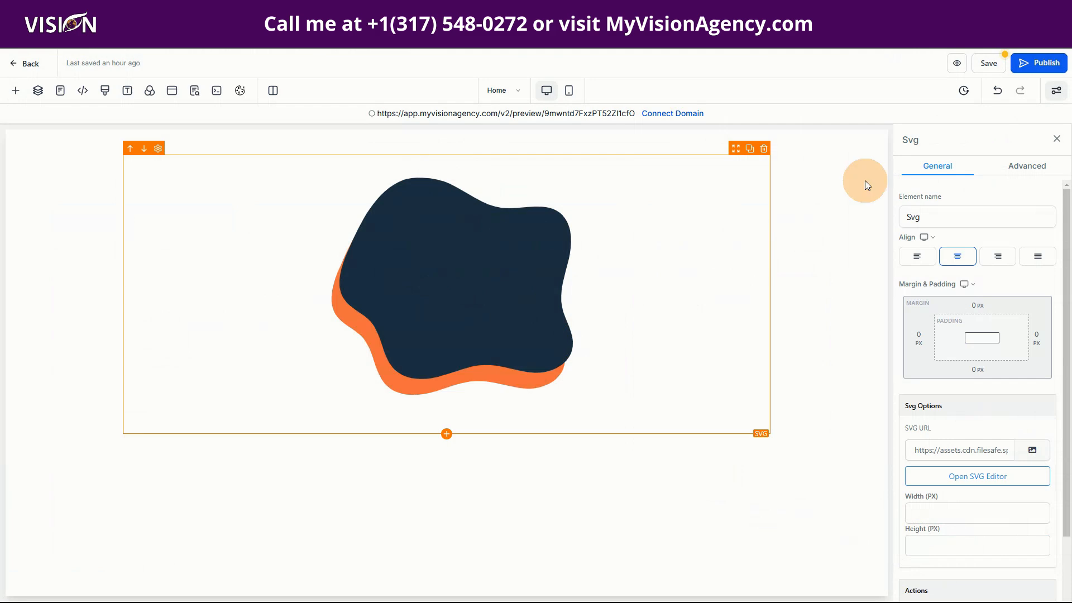
click(989, 63)
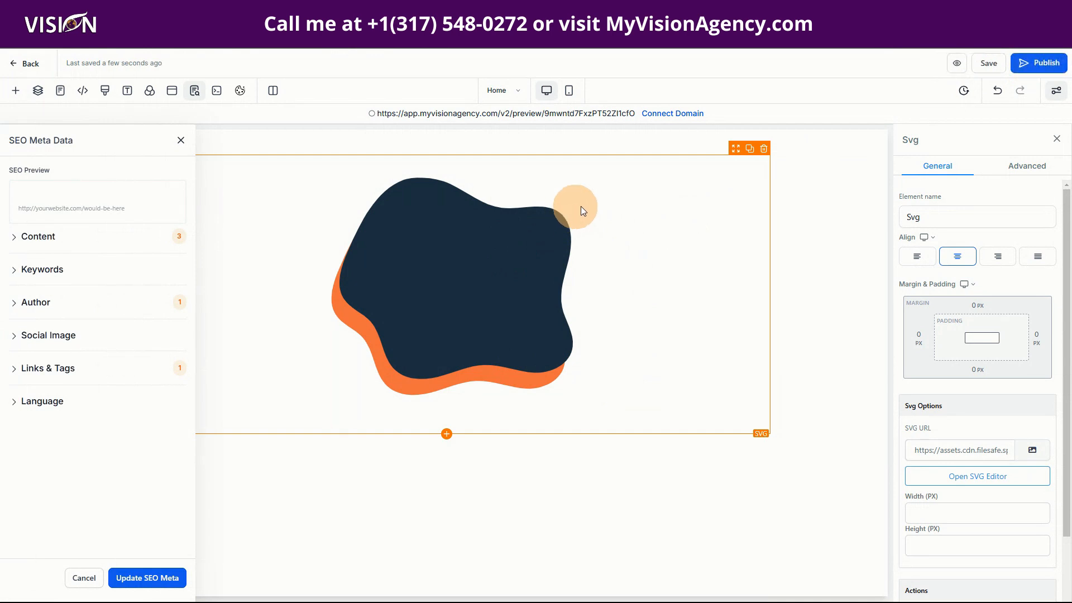
- In the SVG Editor, try the orange custom swatch on the navy blob, and give it the custom primary color swatch
scroll(1004, 446, down, 1)
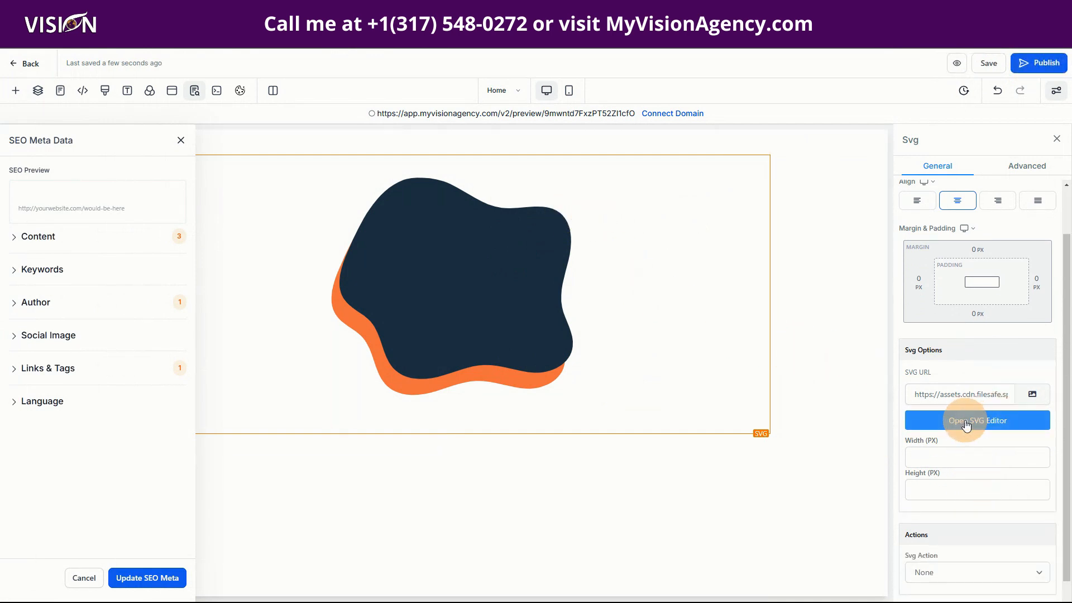
click(967, 425)
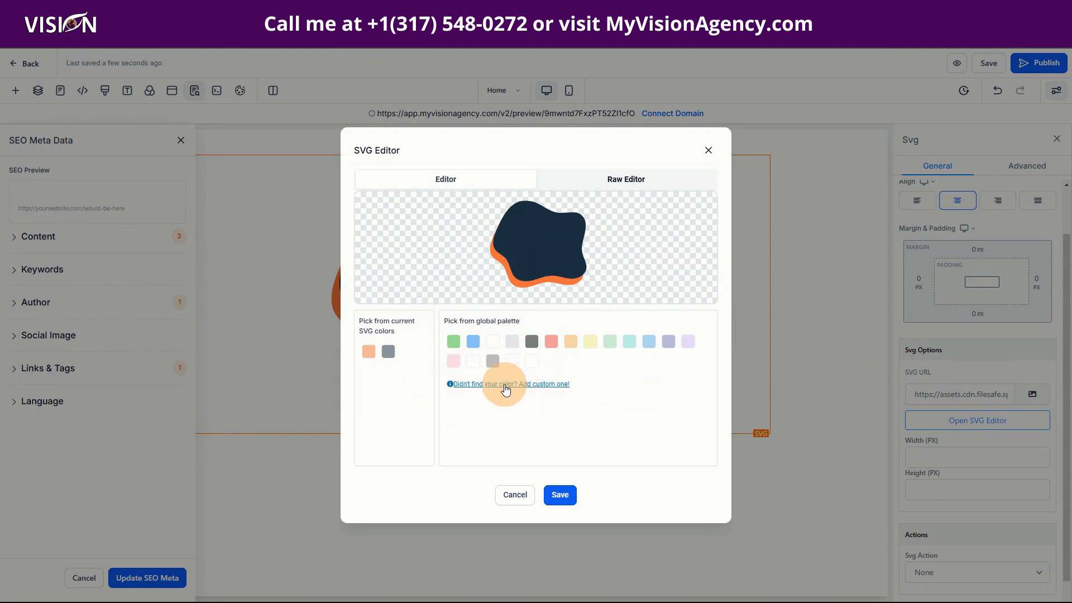
click(558, 243)
click(533, 362)
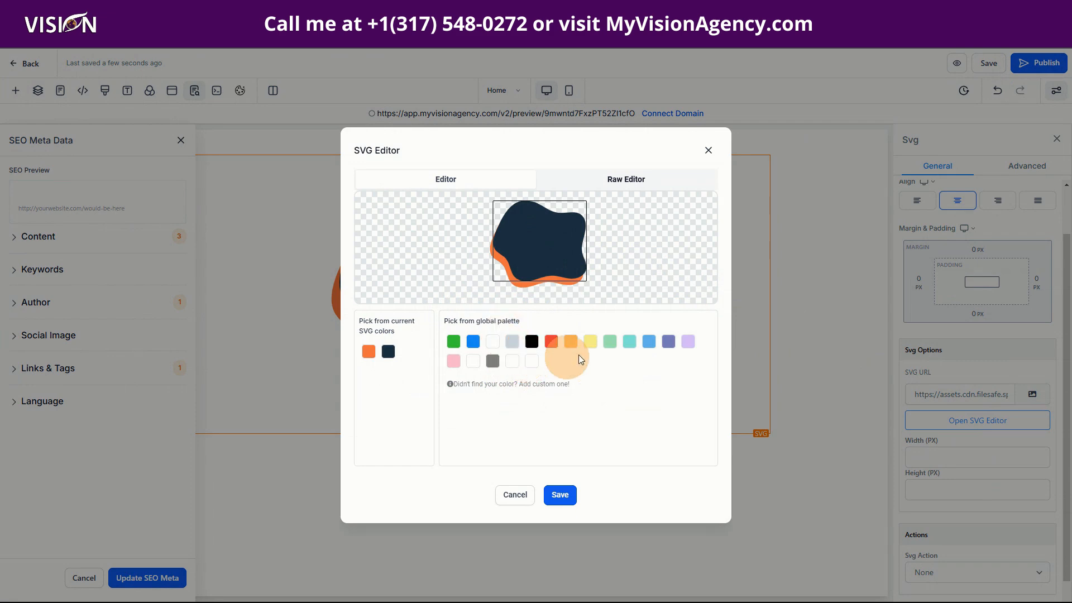
click(531, 362)
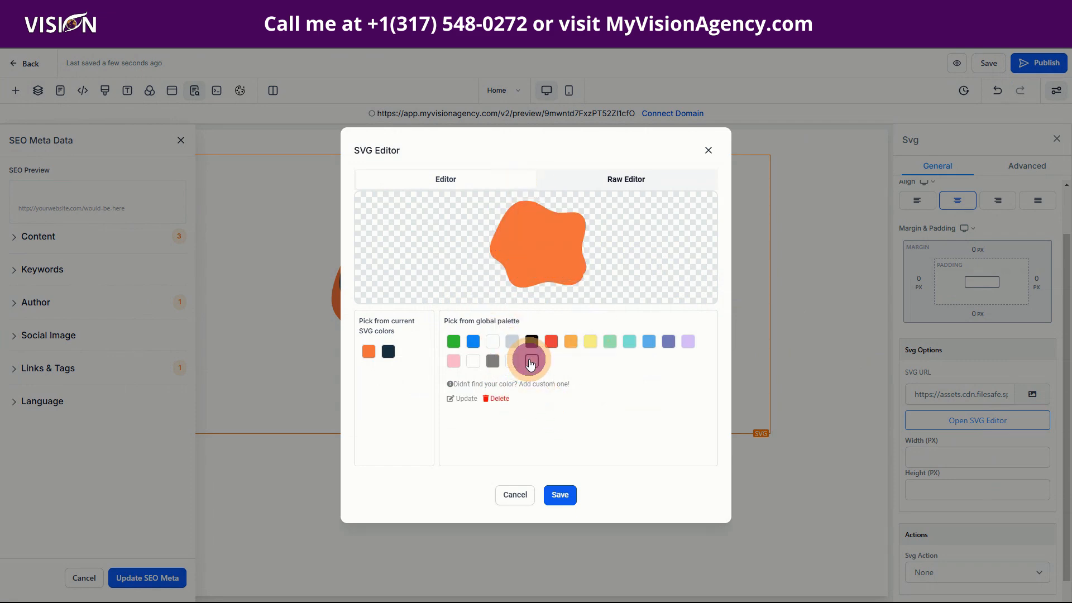
click(512, 363)
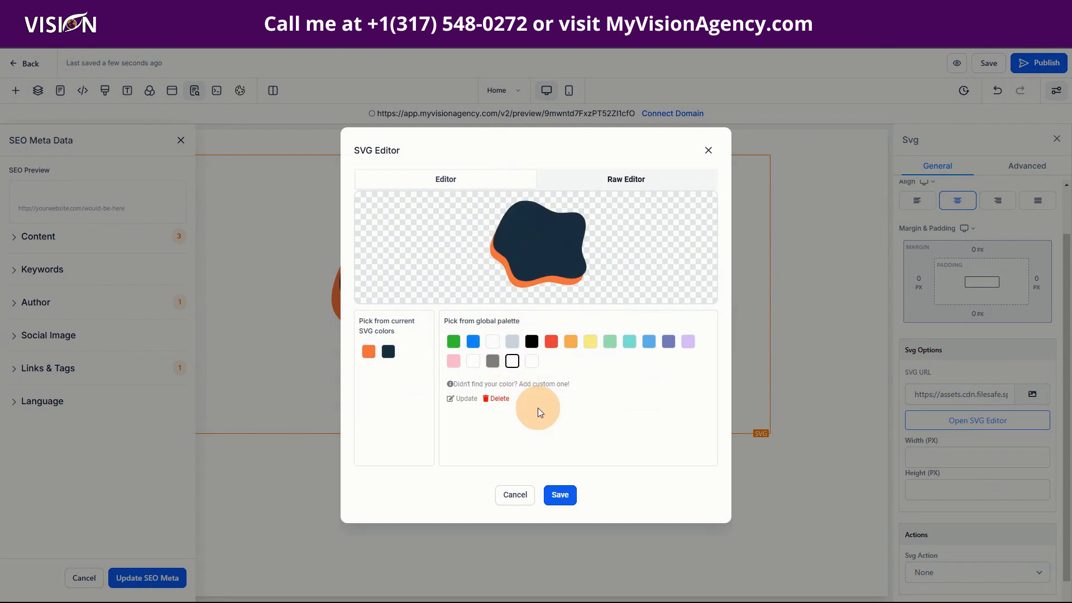
- Examine the form for adding a custom color with the primary_color custom value, and dismiss it
click(468, 386)
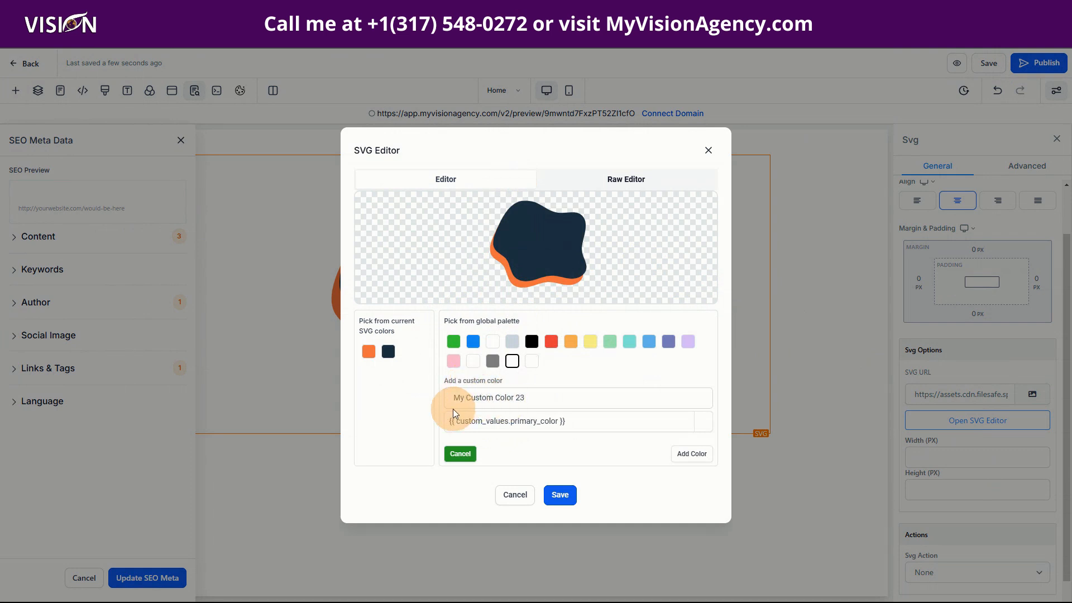
click(461, 453)
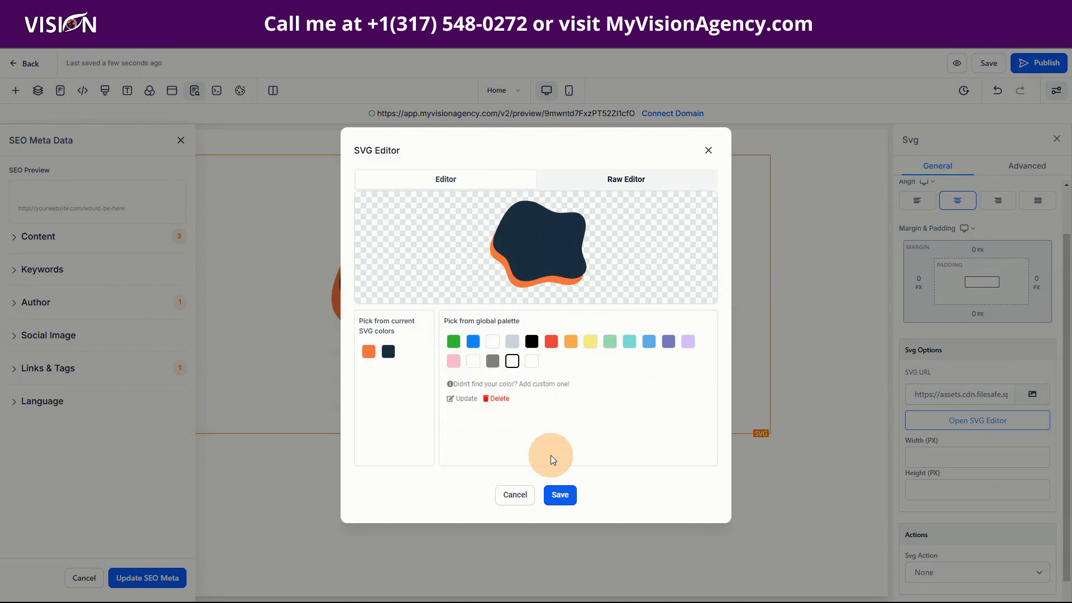
- Add a custom color with the value {{ custom_values.tertiary_color }}, copied from the Branding custom values, and save the SVG Editor
click(546, 385)
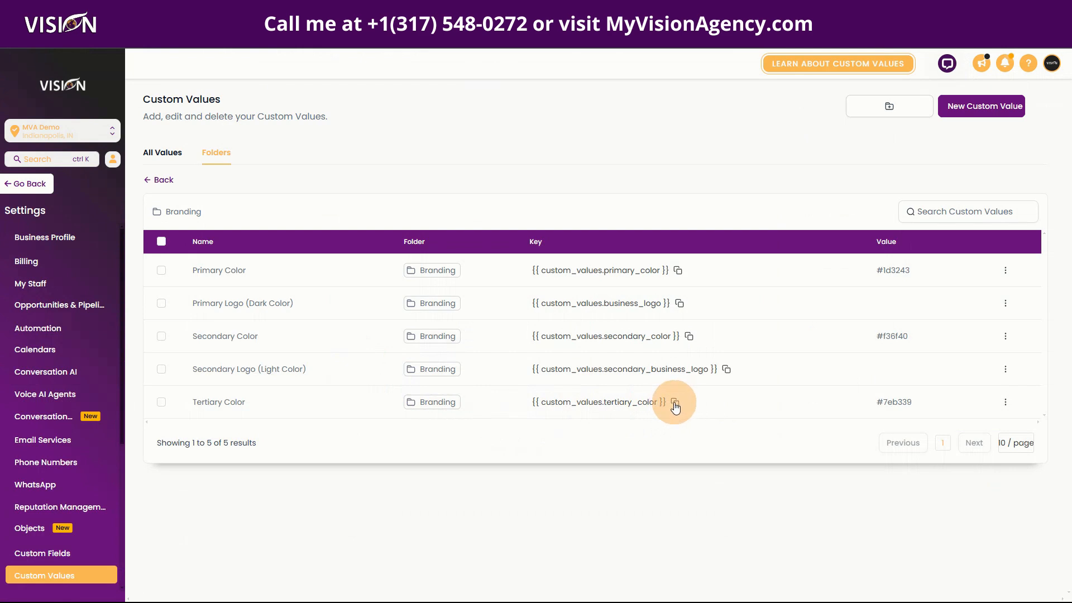
click(676, 406)
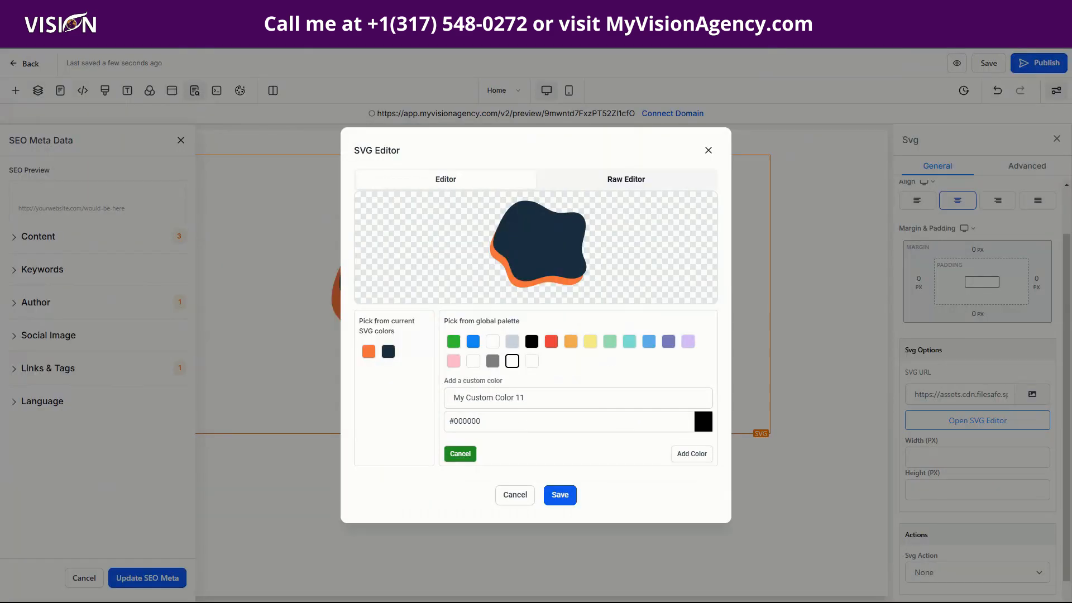
drag(490, 421, 450, 423)
key(ctrl+v)
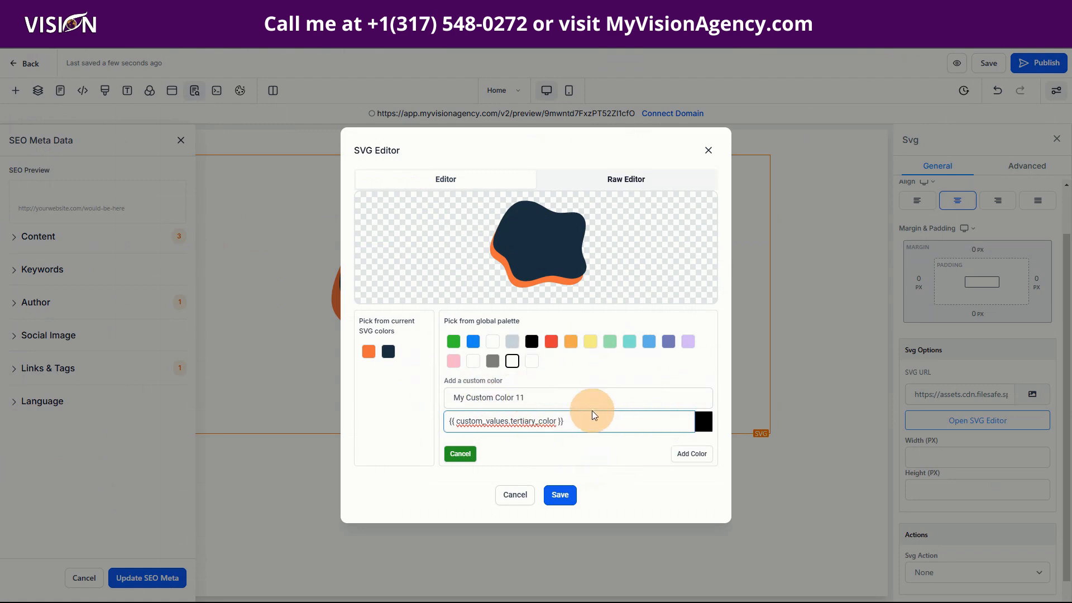
drag(586, 420, 420, 413)
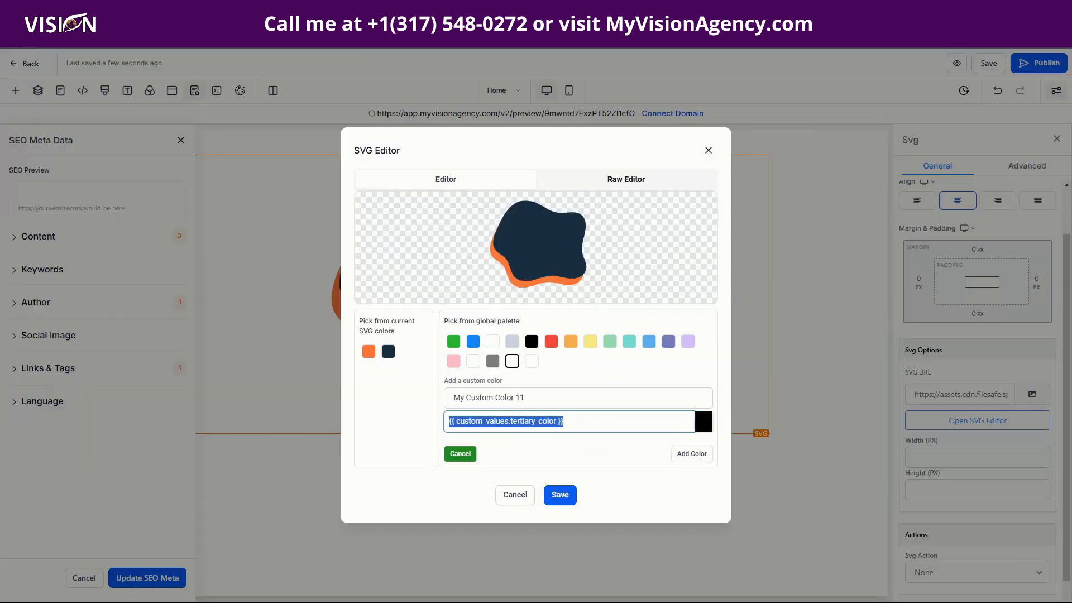
click(692, 454)
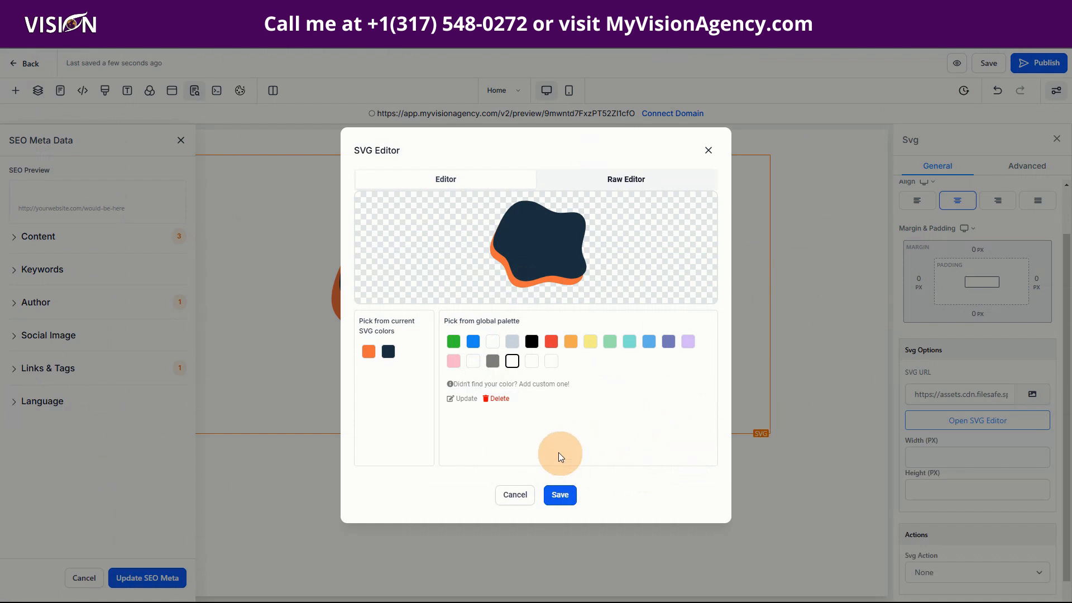
click(558, 494)
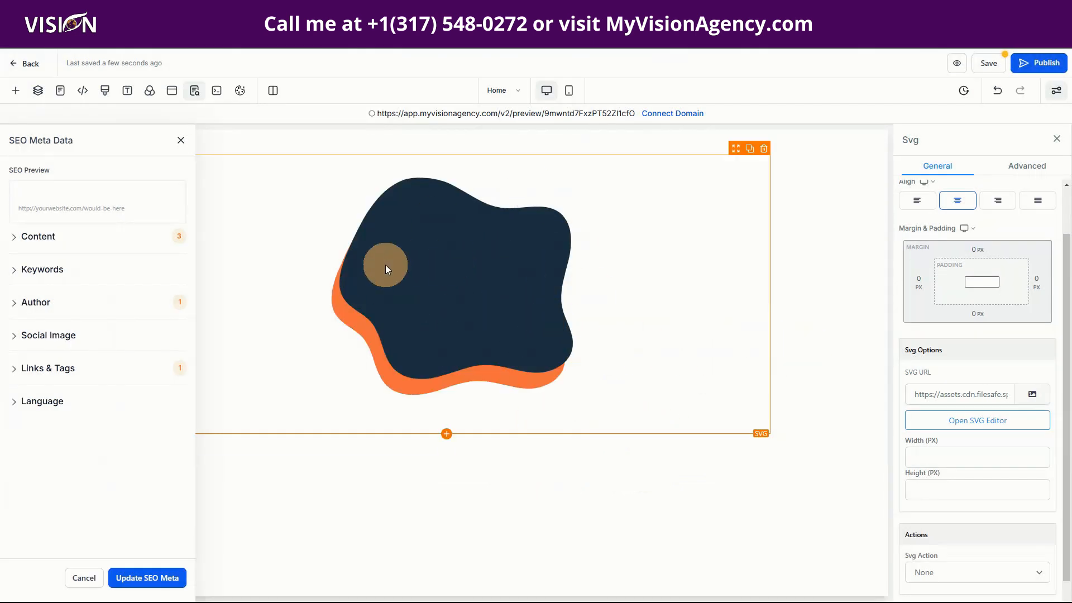
- Reopen the SVG Editor, recolor the navy blob with the tertiary color custom swatch, and save the image and the page
click(996, 422)
click(535, 229)
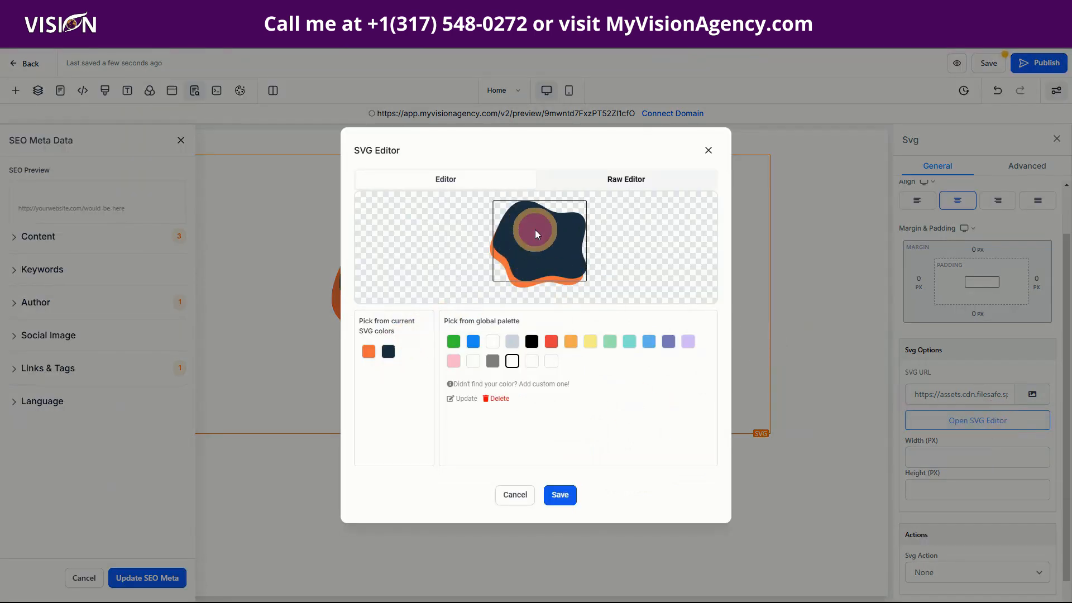
click(551, 364)
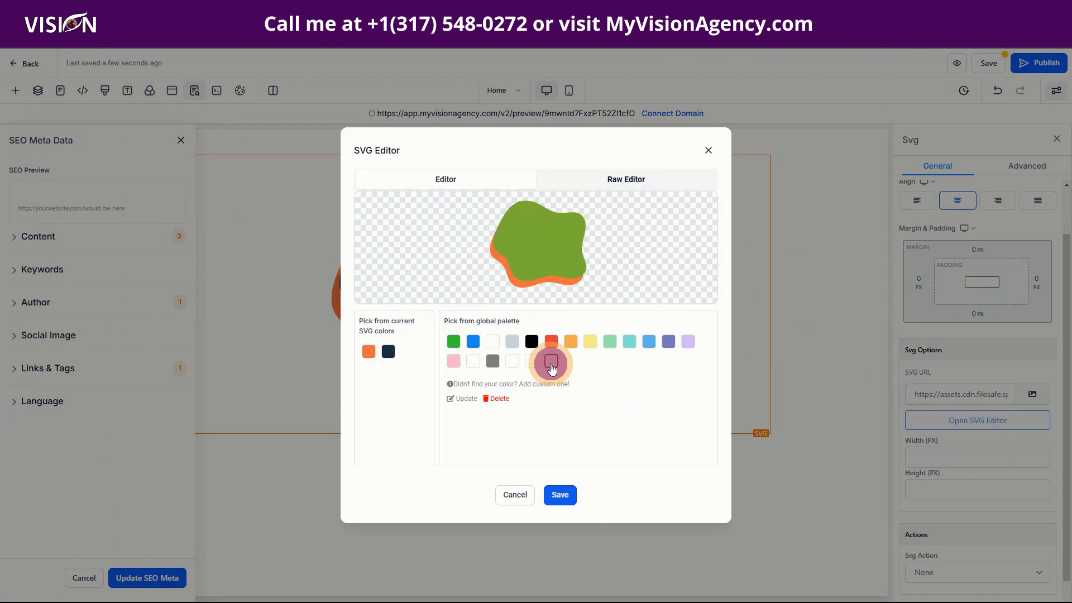
click(531, 362)
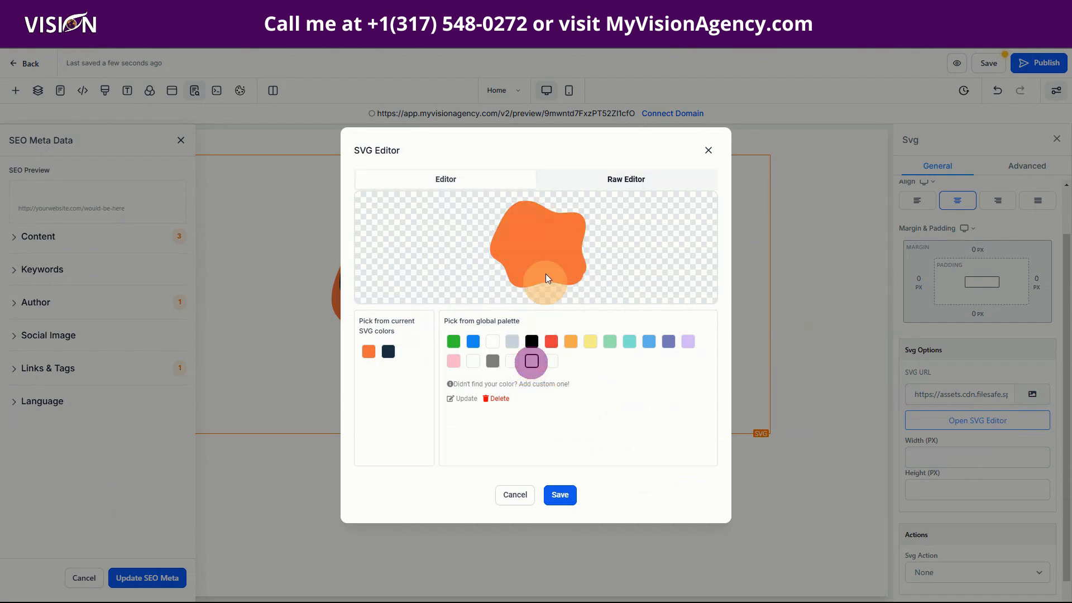
click(549, 363)
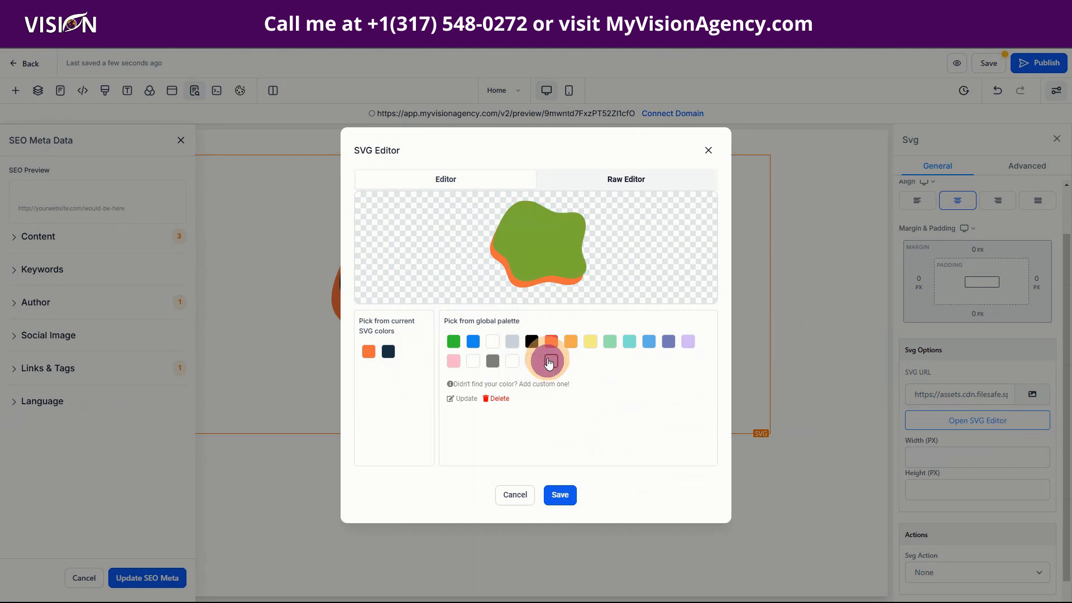
click(560, 495)
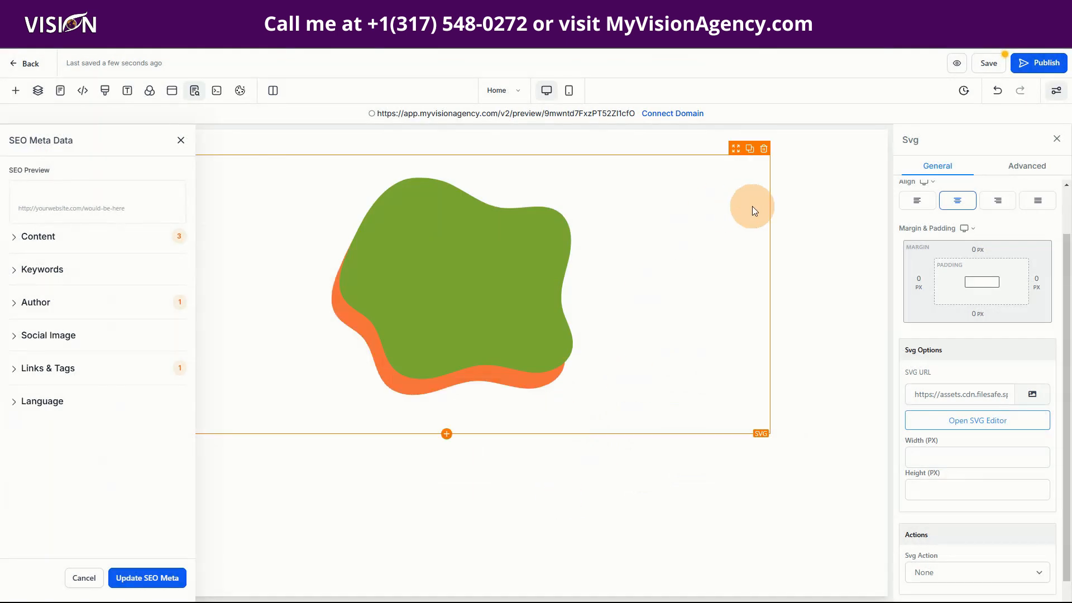
click(989, 63)
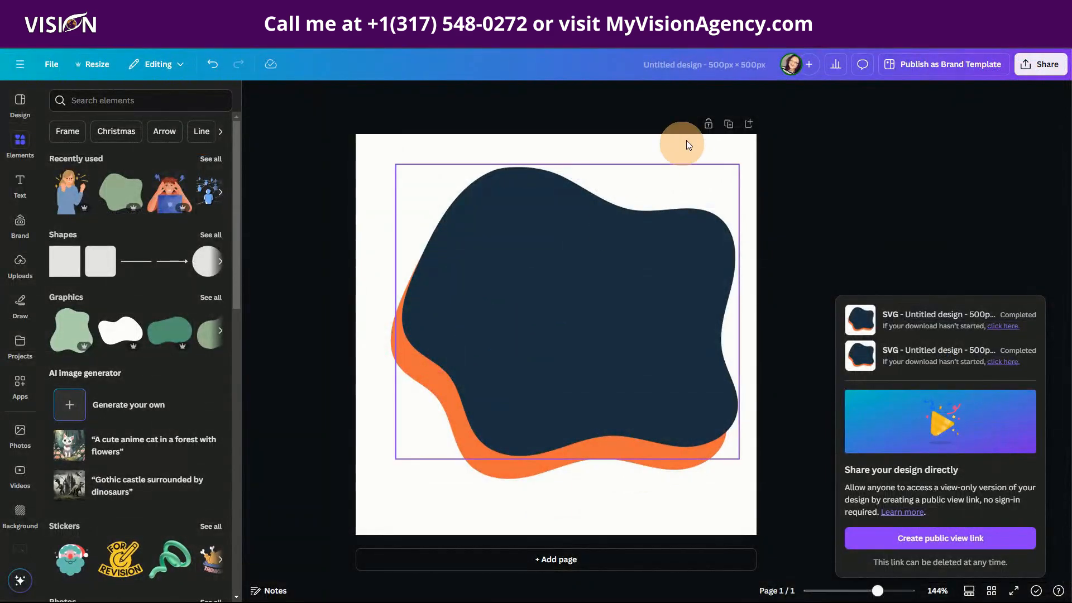
- In Canva, duplicate the blob page and place the illustration of the woman in the blue sweater over the blob on page 1
click(729, 125)
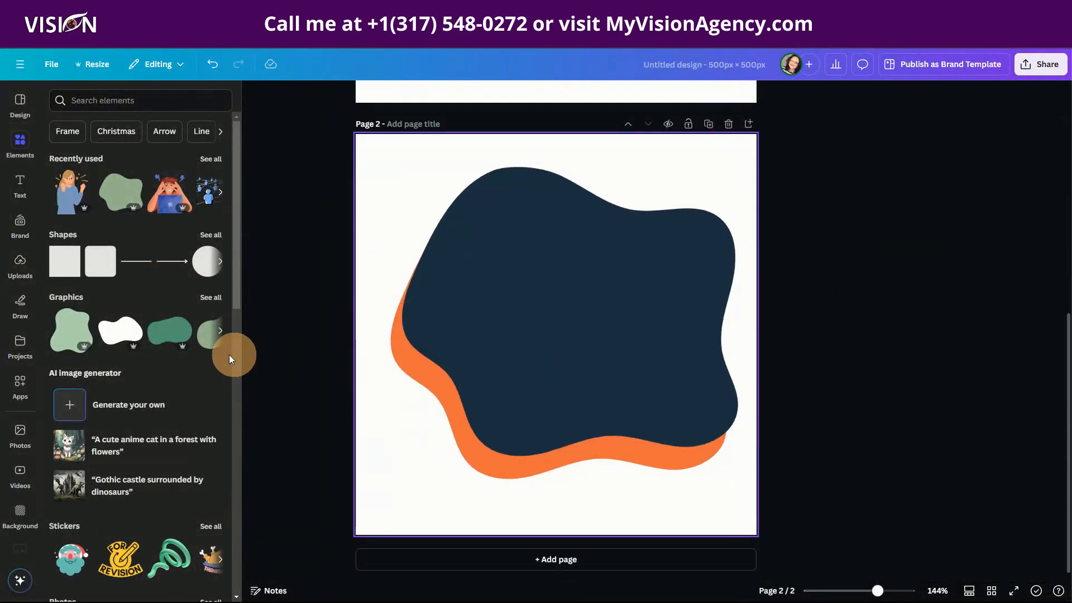
scroll(370, 382, up, 7)
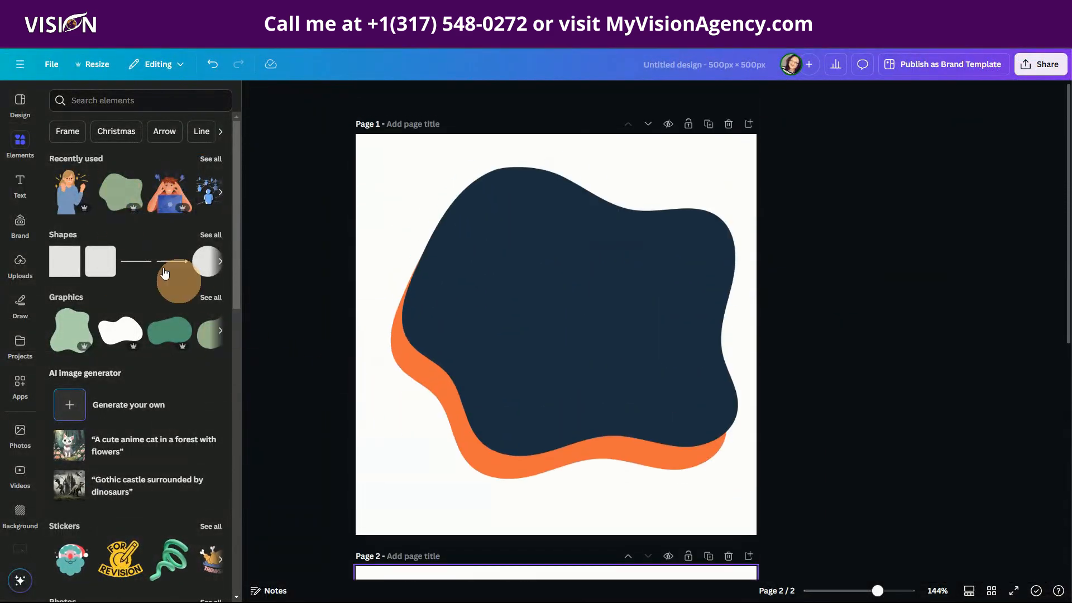
click(69, 191)
drag(618, 318, 641, 313)
- Place the illustration of the stressed man with a laptop over the blob on page 2
scroll(485, 408, down, 7)
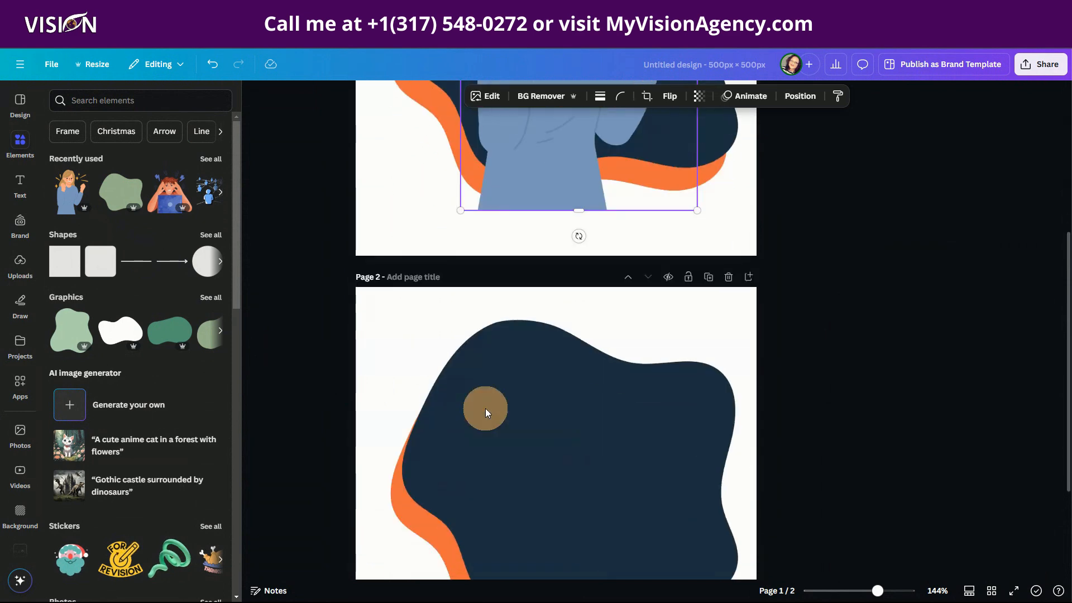
click(171, 195)
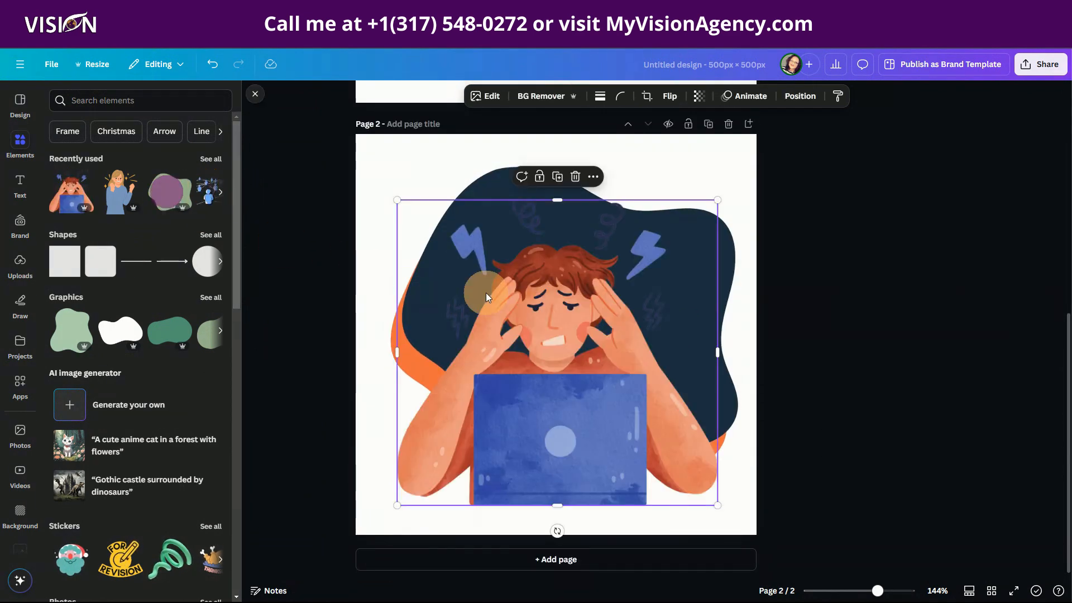
drag(485, 292, 489, 269)
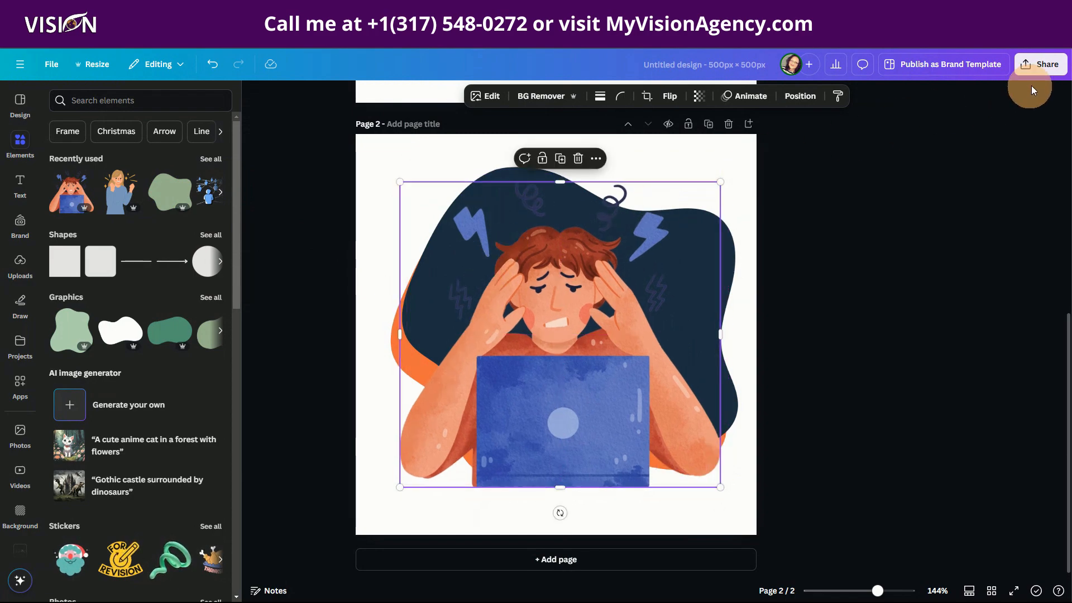
- Download all pages as SVGs with transparent background in Untitled design.zip, and extract the archive into its own folder
click(1044, 65)
click(867, 289)
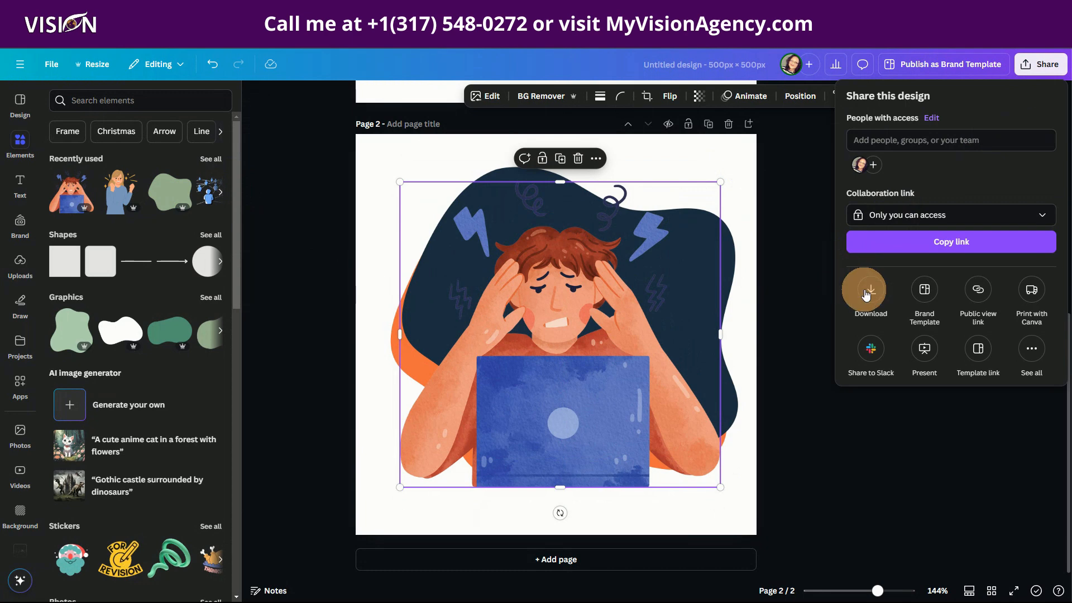
click(889, 147)
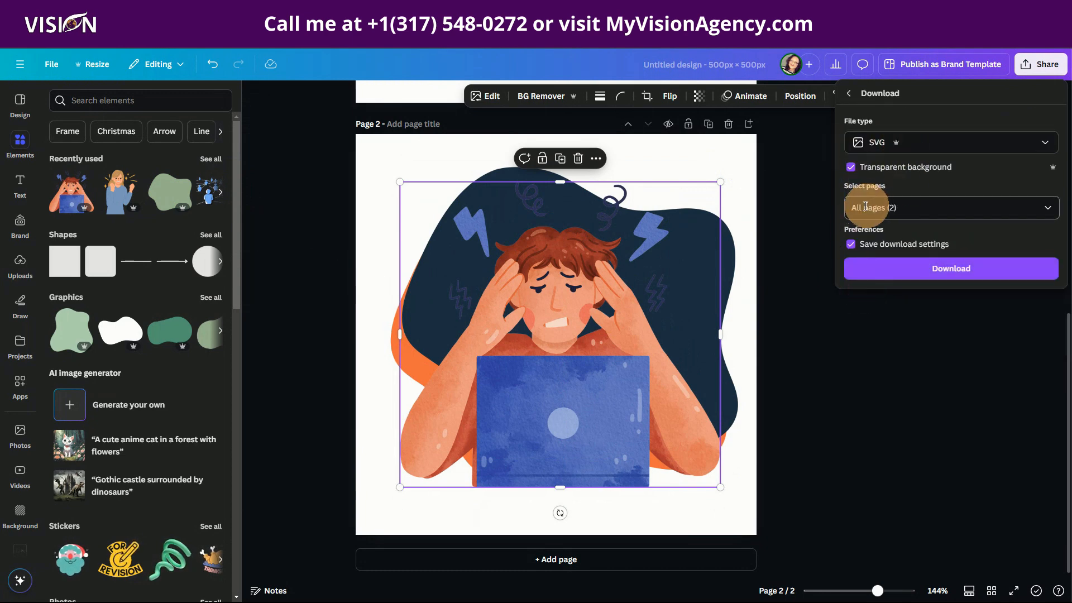
click(943, 278)
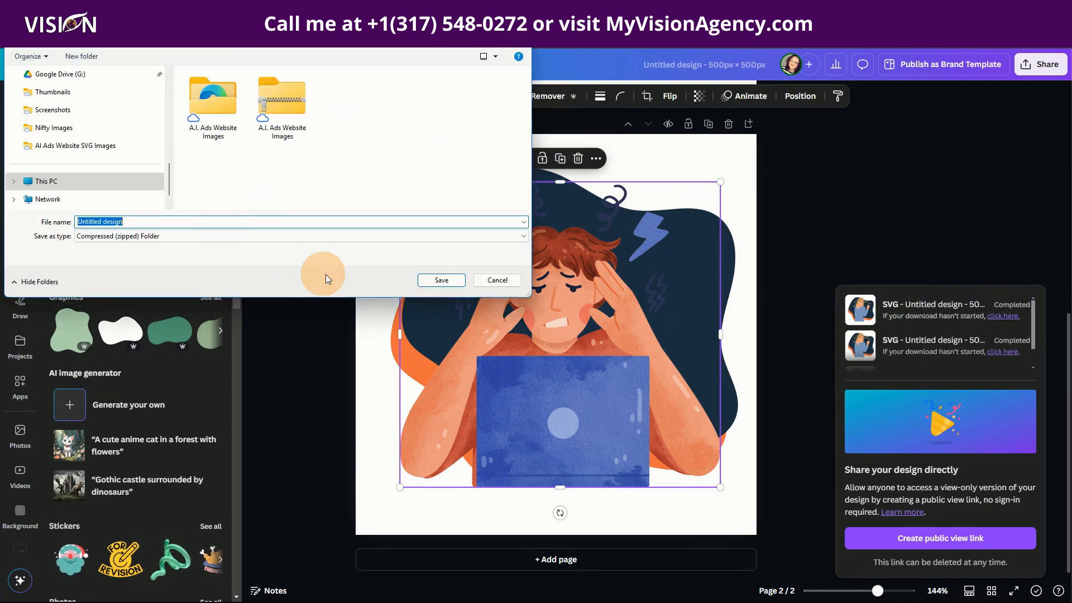
click(440, 279)
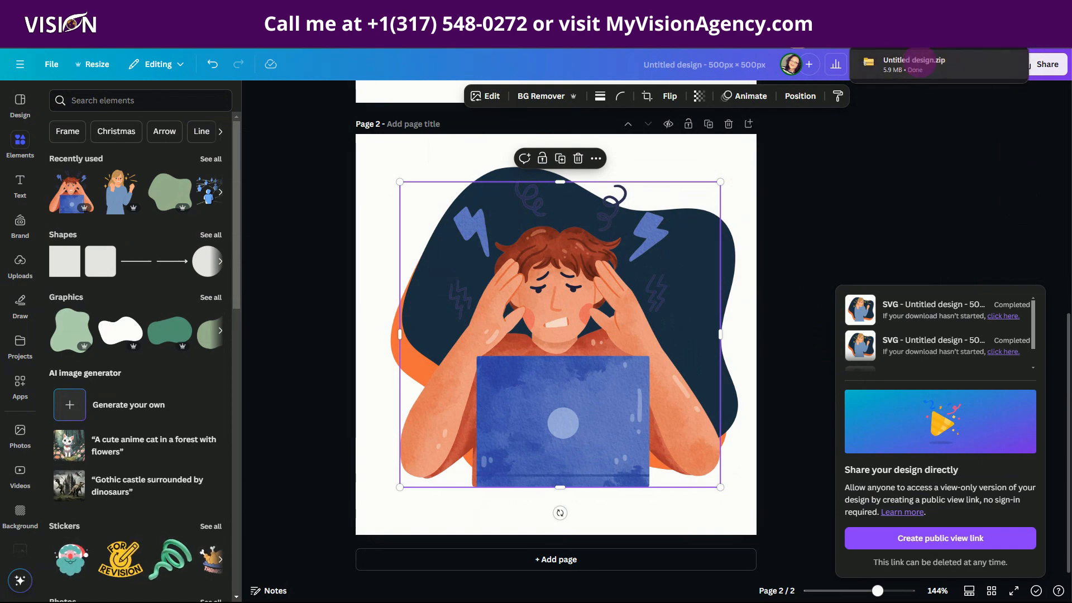
click(906, 68)
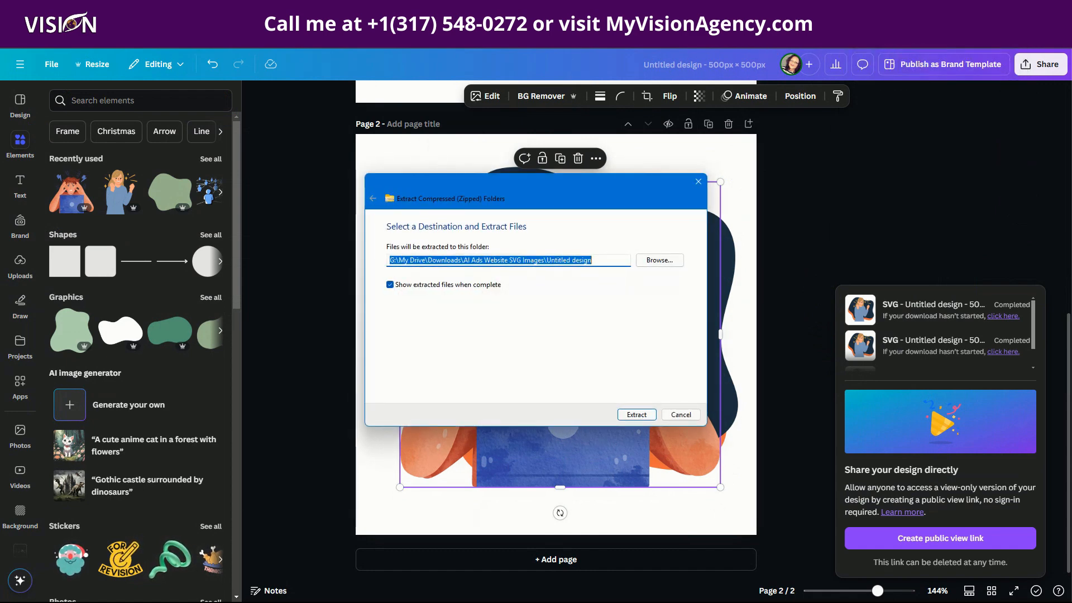
click(637, 413)
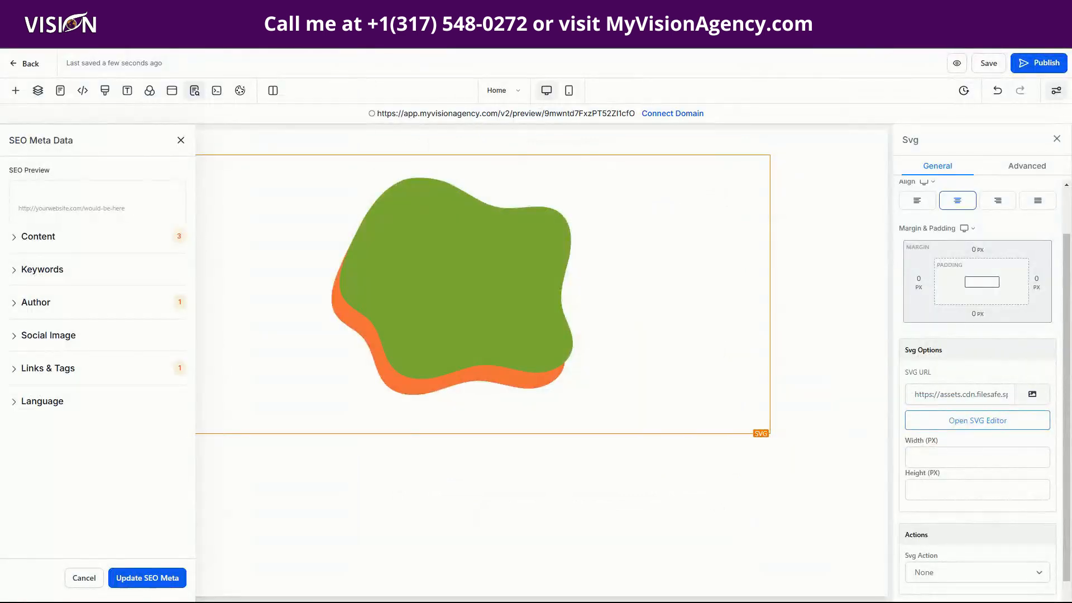
- In the page builder, upload 1.svg and 2.svg to Media Storage and set 1.svg as the image of the Svg element
click(545, 253)
click(1029, 395)
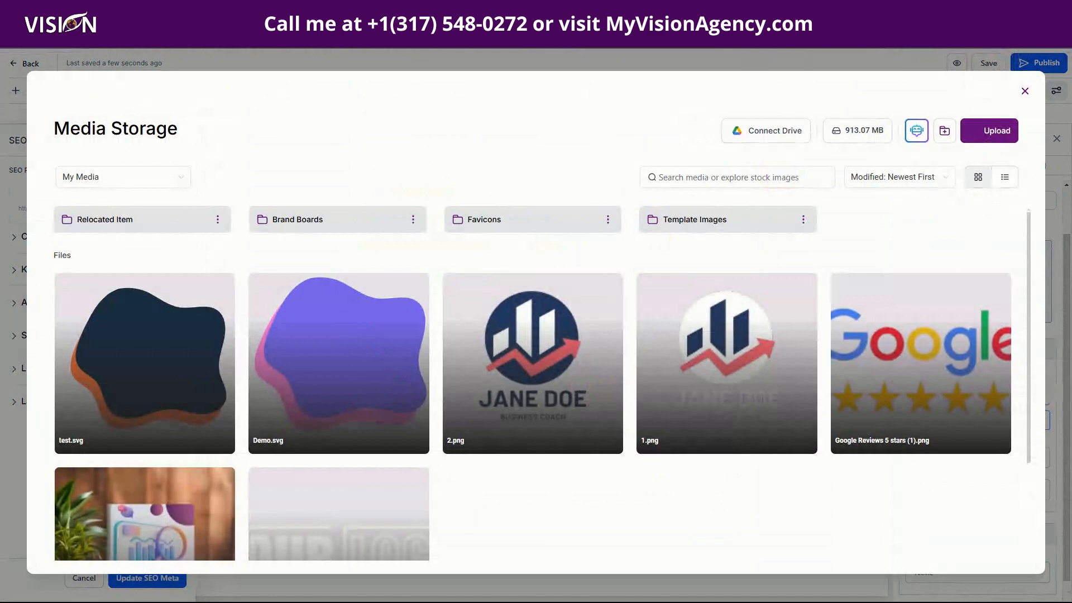
drag(815, 184, 108, 381)
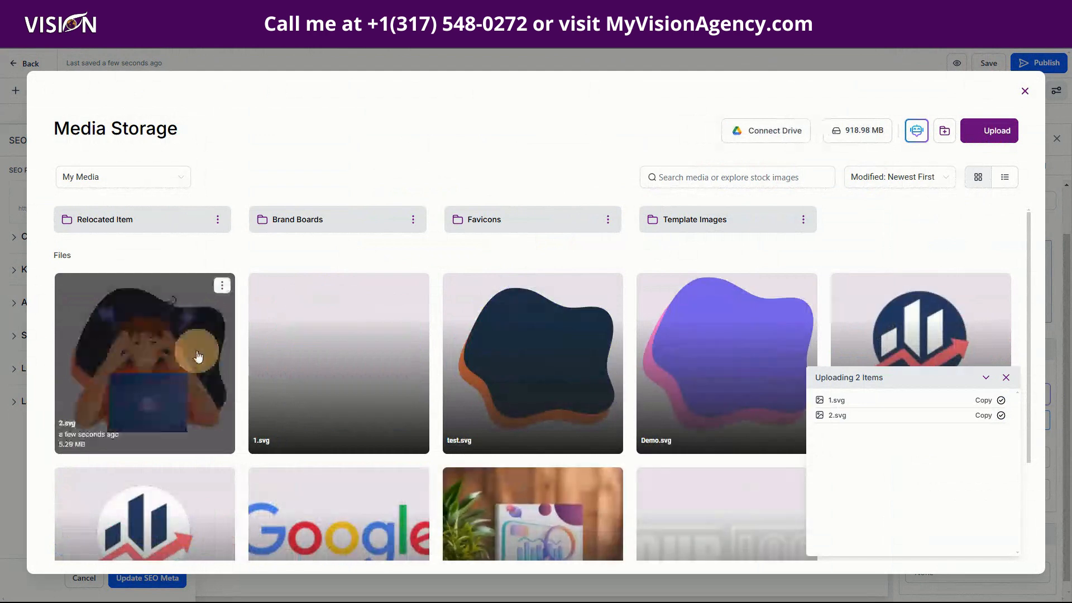
click(335, 359)
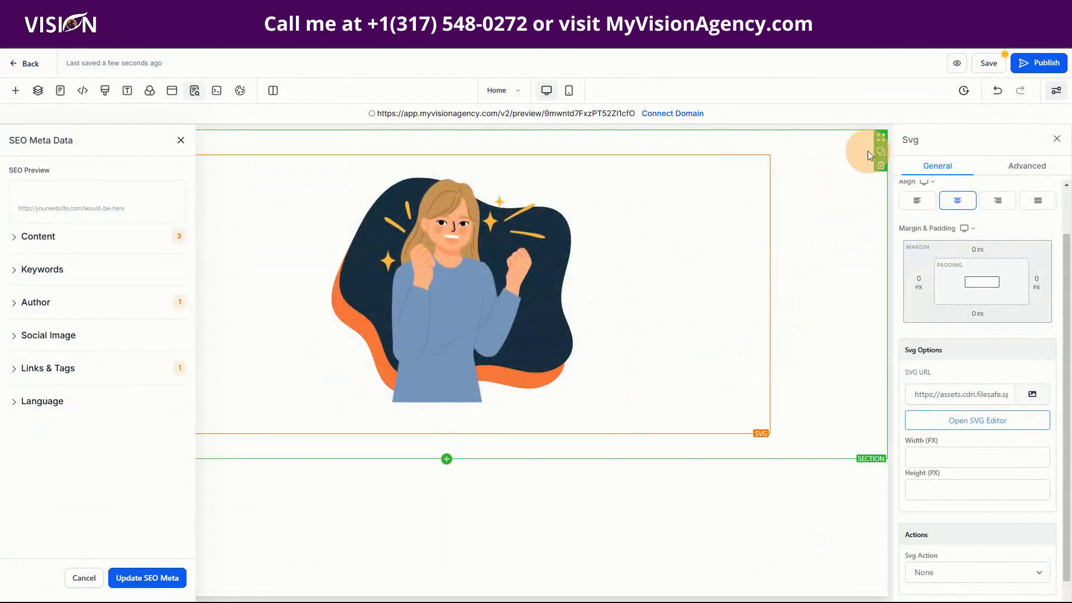
- Duplicate the section with the woman illustration and set 2.svg as the image of the copy's Svg element
click(881, 152)
scroll(550, 504, down, 3)
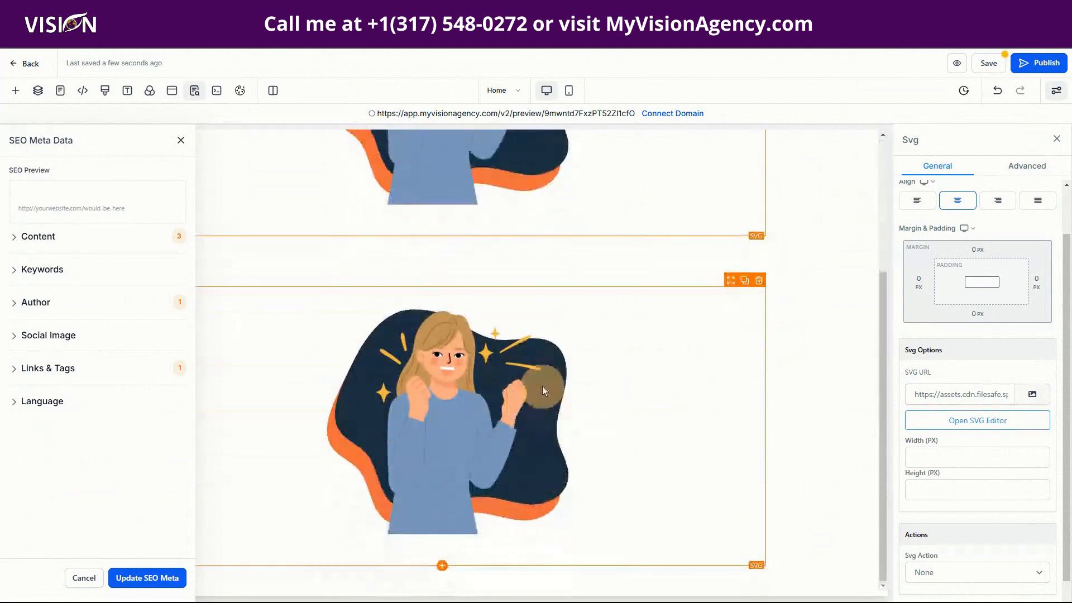
click(1032, 394)
click(157, 306)
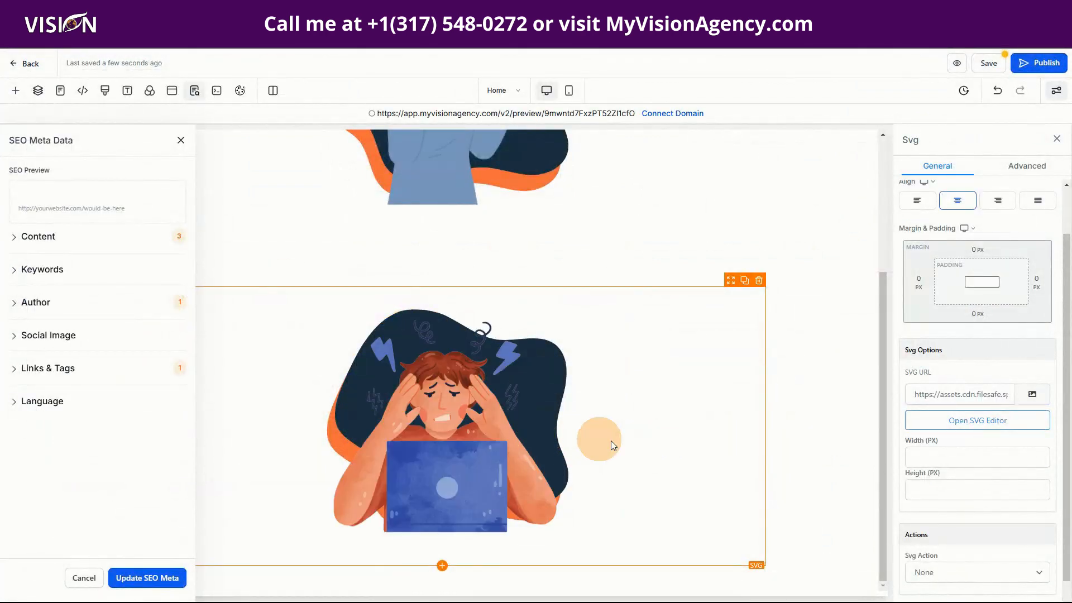
scroll(558, 475, up, 3)
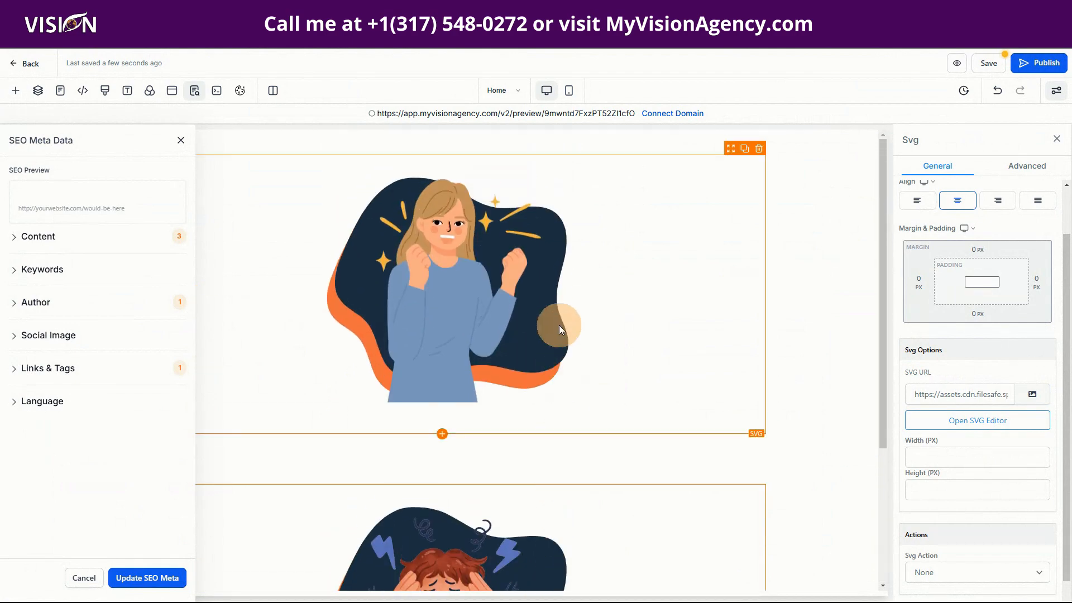
scroll(558, 324, down, 2)
scroll(533, 404, down, 1)
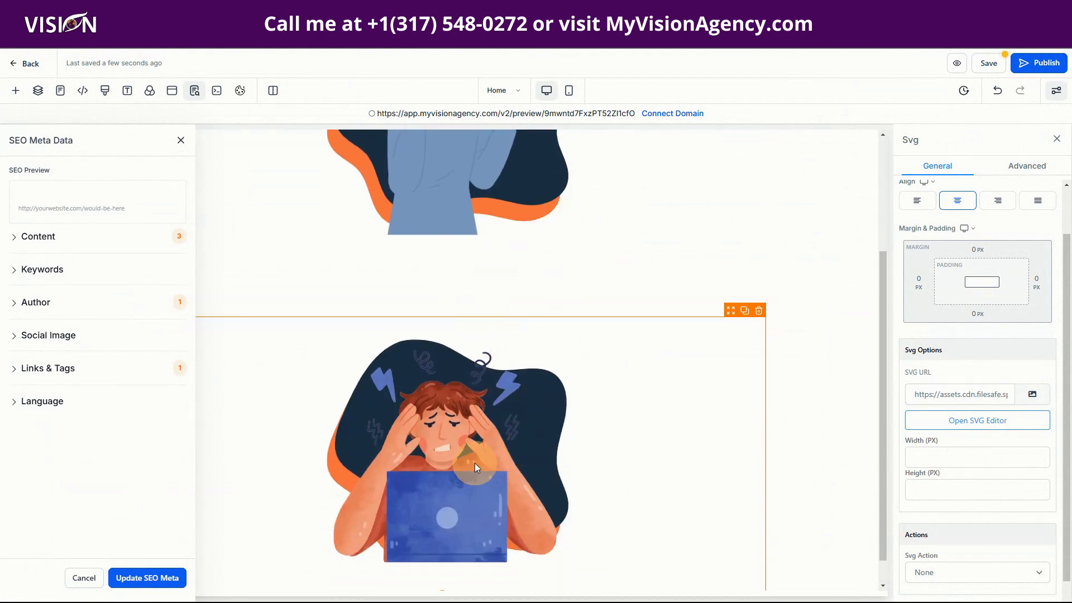
scroll(447, 379, up, 3)
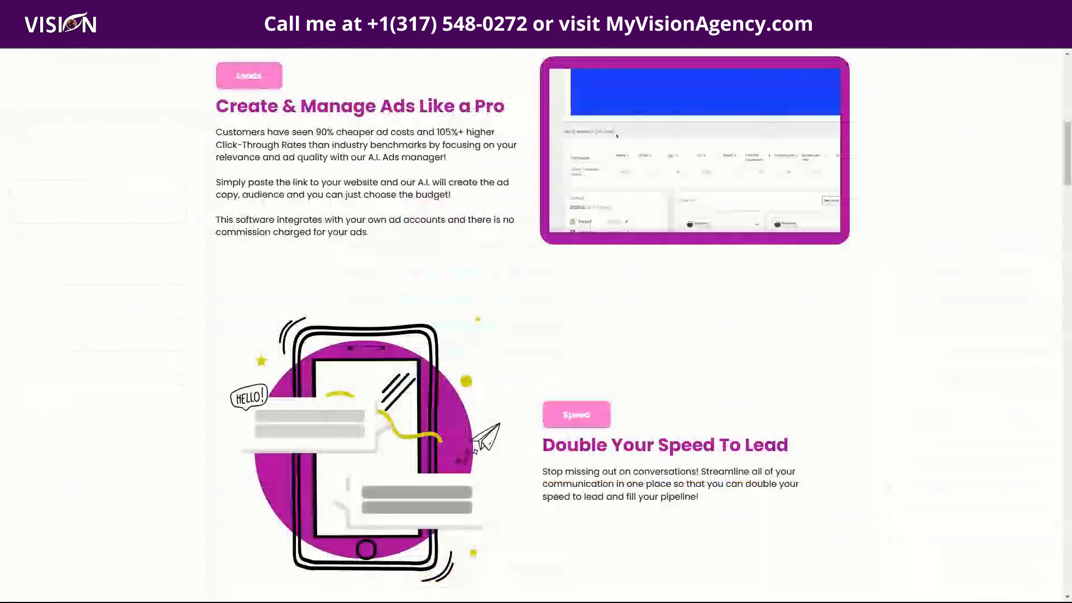
- Examine the brand-colored illustrations on the Visionary Reseller System web page
scroll(409, 234, up, 10)
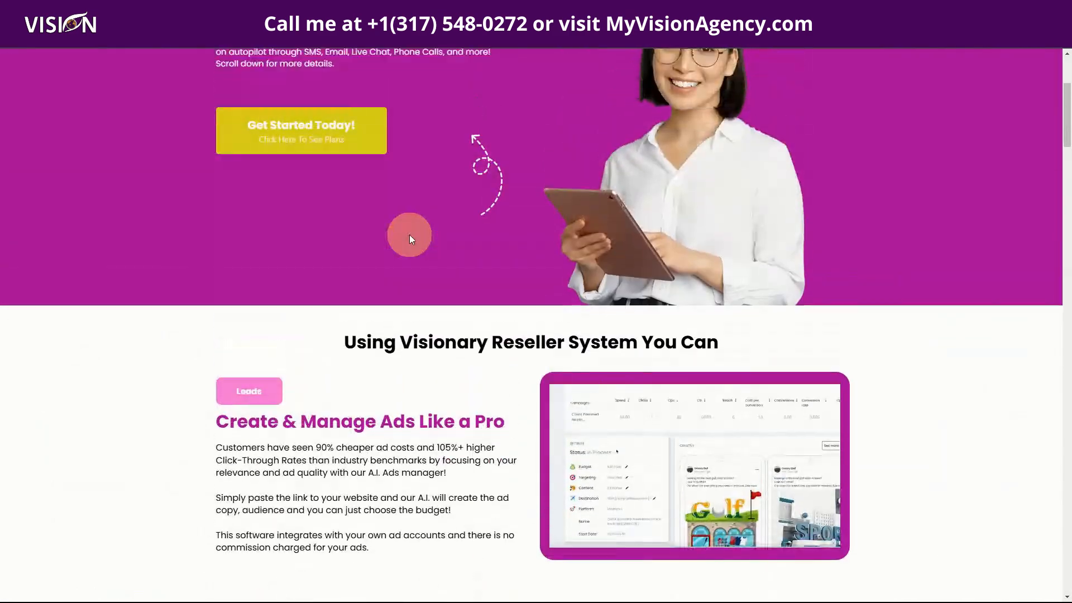
scroll(410, 234, down, 15)
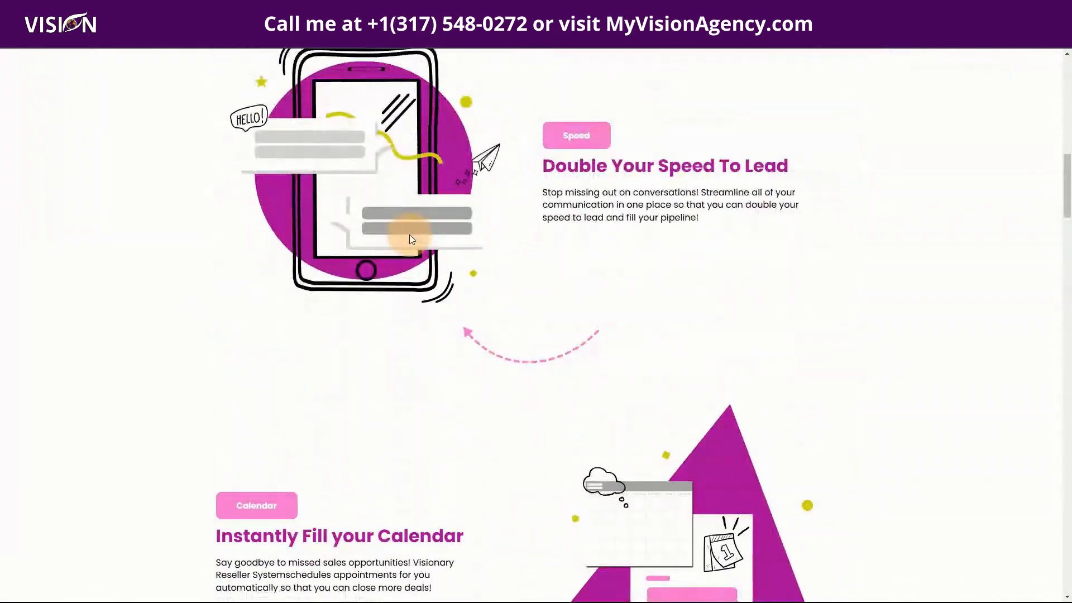
scroll(410, 234, down, 10)
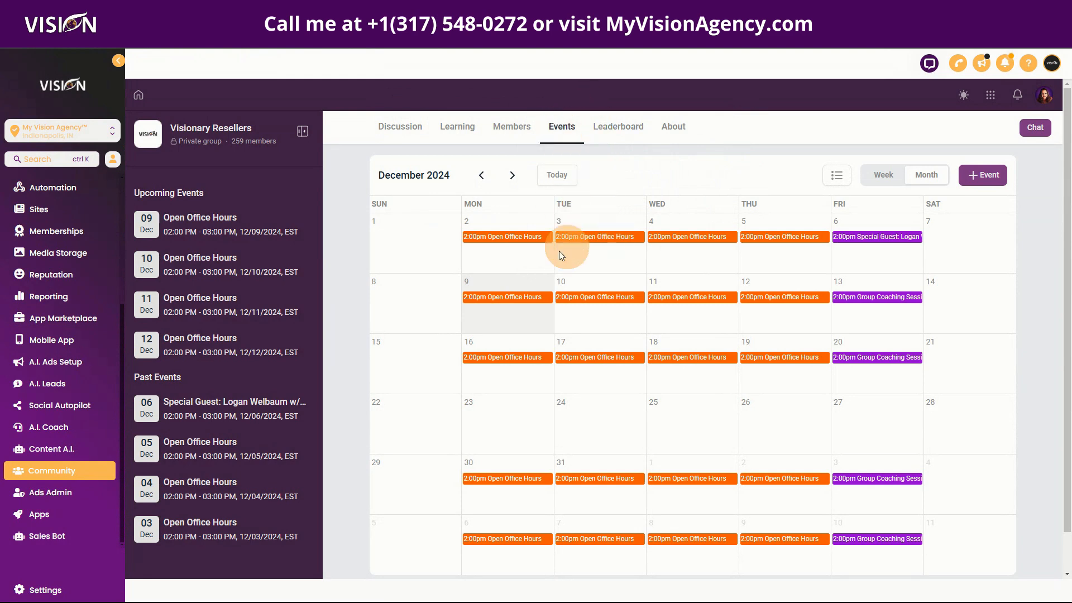
- Examine the December 9 Open Office Hours event in the community calendar, and look through the agency's page of service options
click(500, 301)
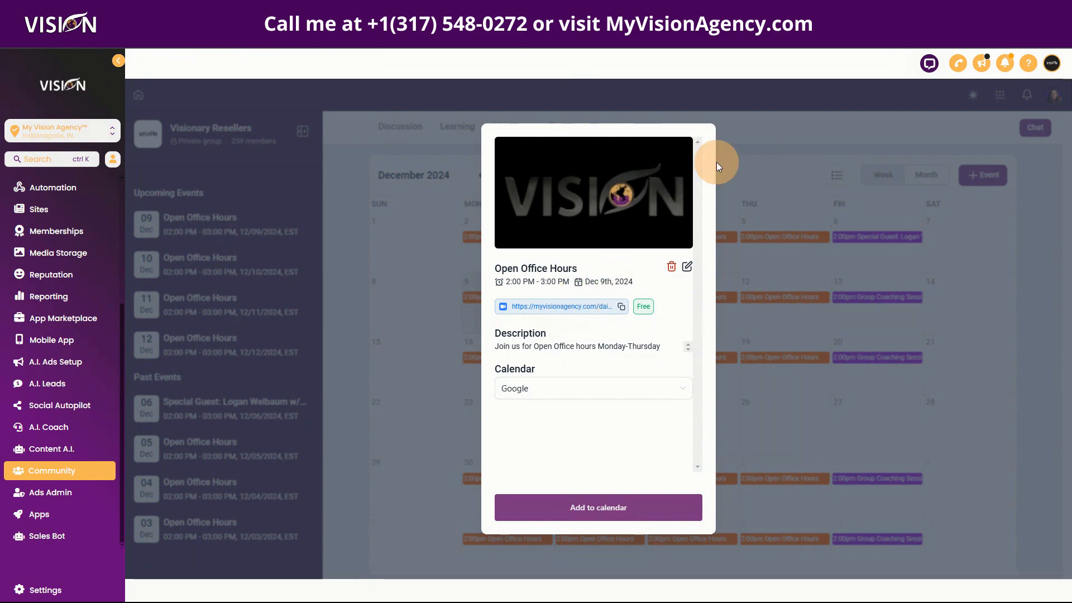
click(752, 129)
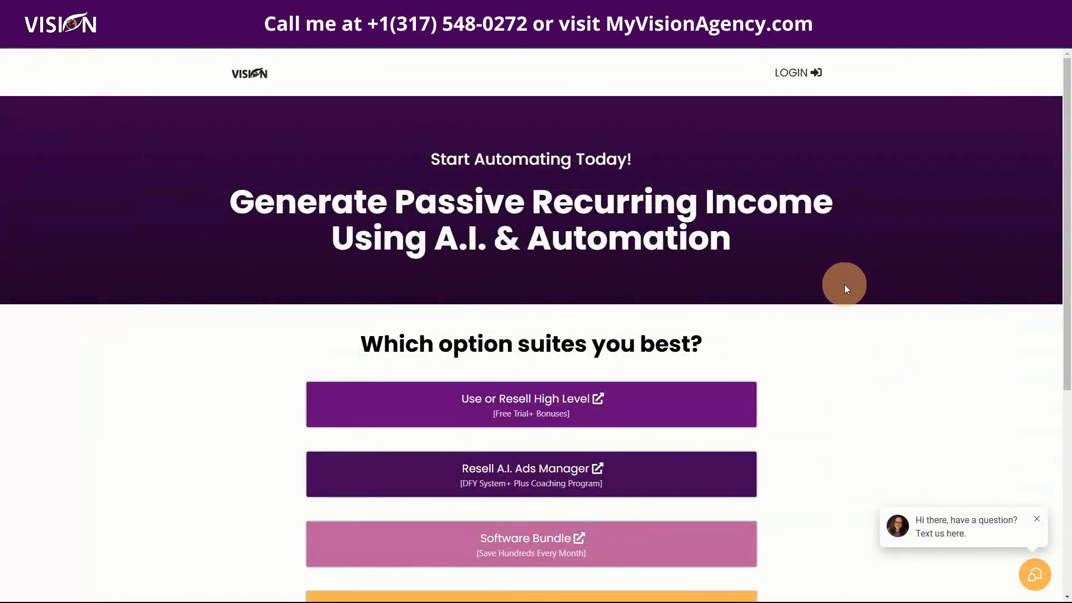
scroll(843, 293, down, 1)
scroll(840, 260, up, 1)
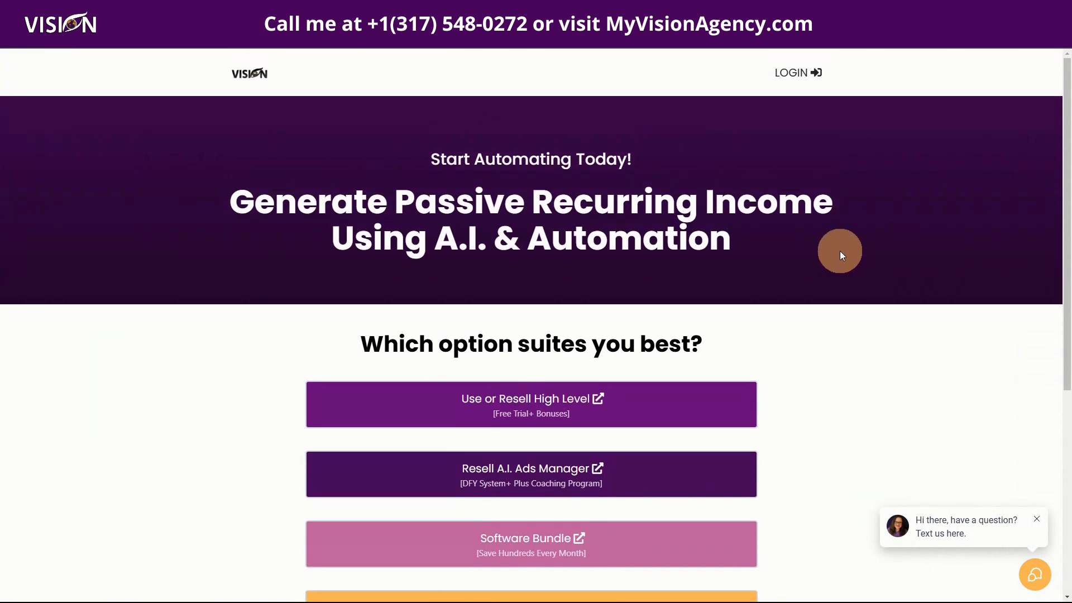
scroll(838, 268, down, 2)
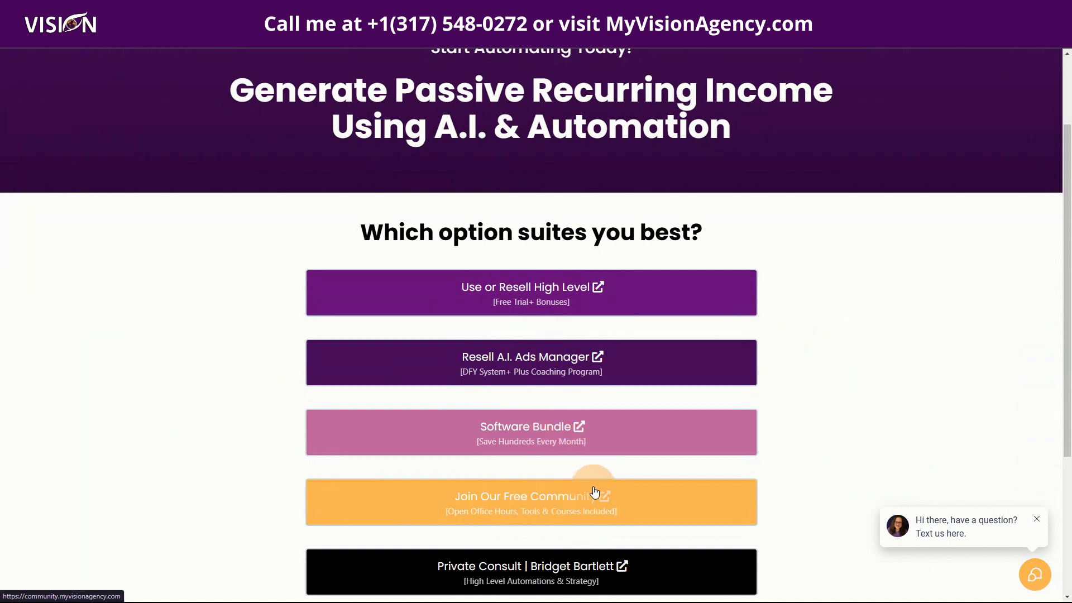
scroll(545, 505, down, 2)
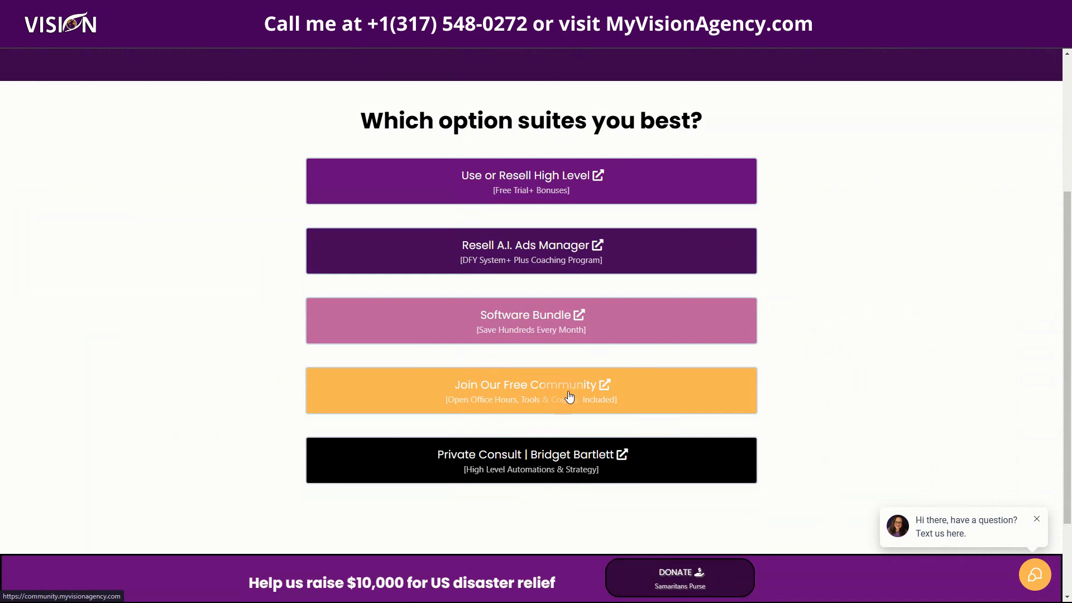